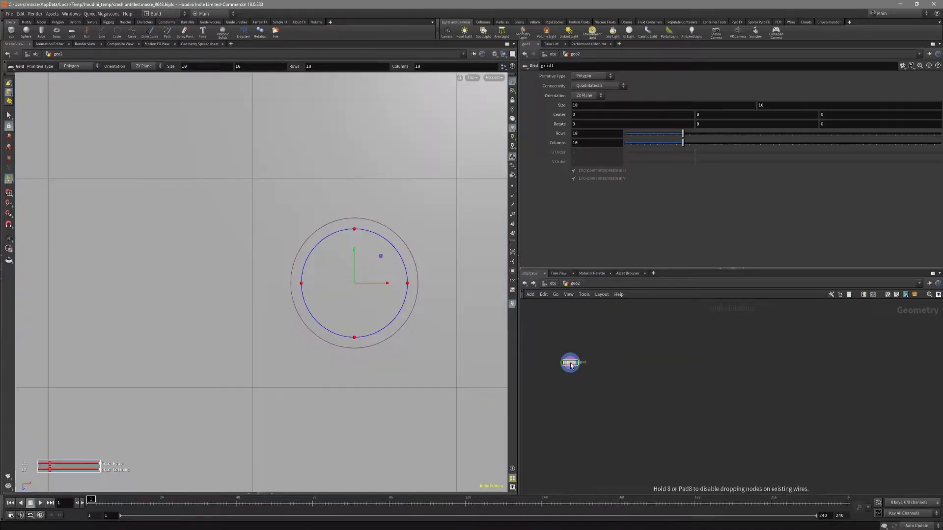
Set the grid to a size of 1 by 1 with 3 rows and 3 columns
click(571, 366)
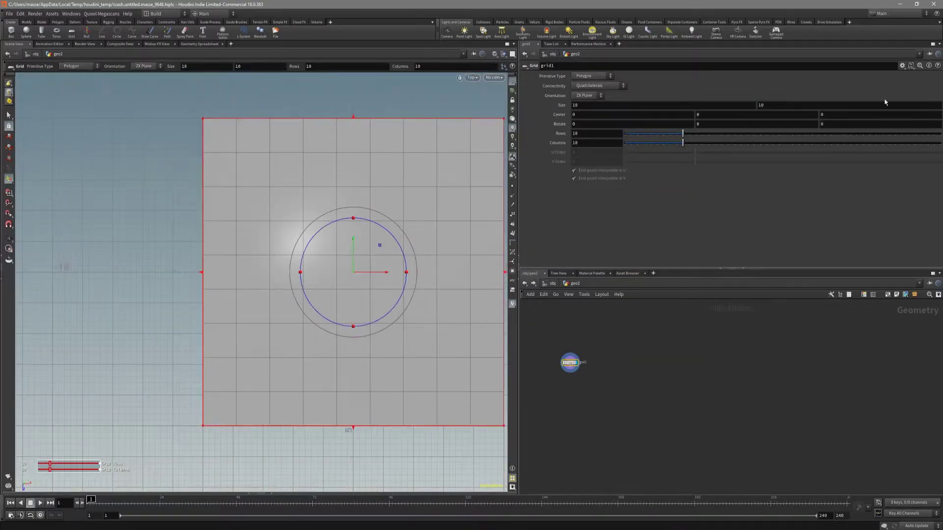
click(902, 66)
click(838, 221)
key(Escape)
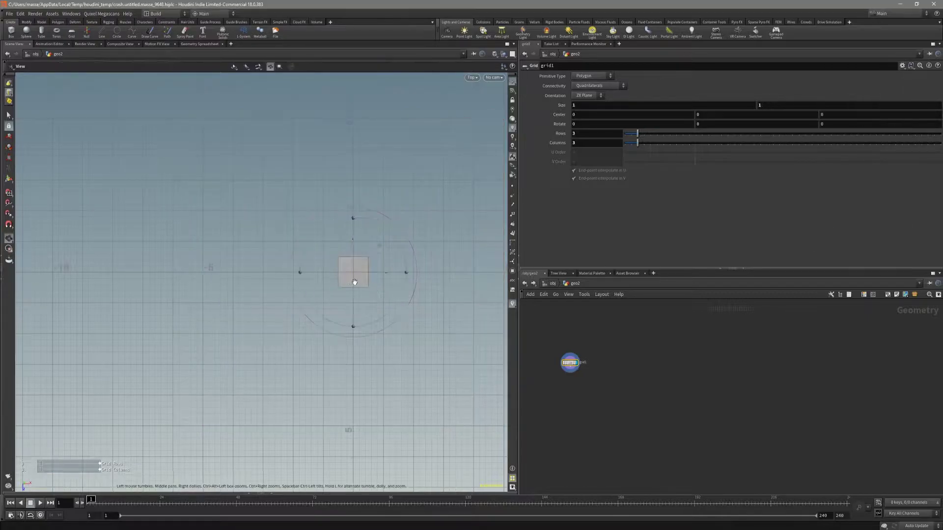
PolyBevel the grid's centre point with a distance of 0.453 and output the point fillet polygons as the group pointfilletpolys
scroll(355, 283, up, 6)
key(s)
middle_drag(347, 271, 331, 299)
key(c)
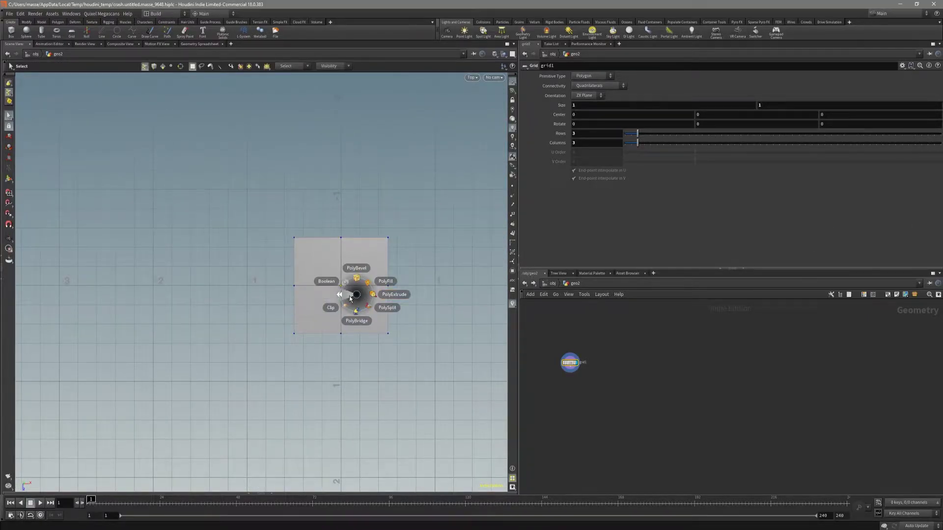
click(357, 270)
drag(649, 110, 742, 110)
click(528, 189)
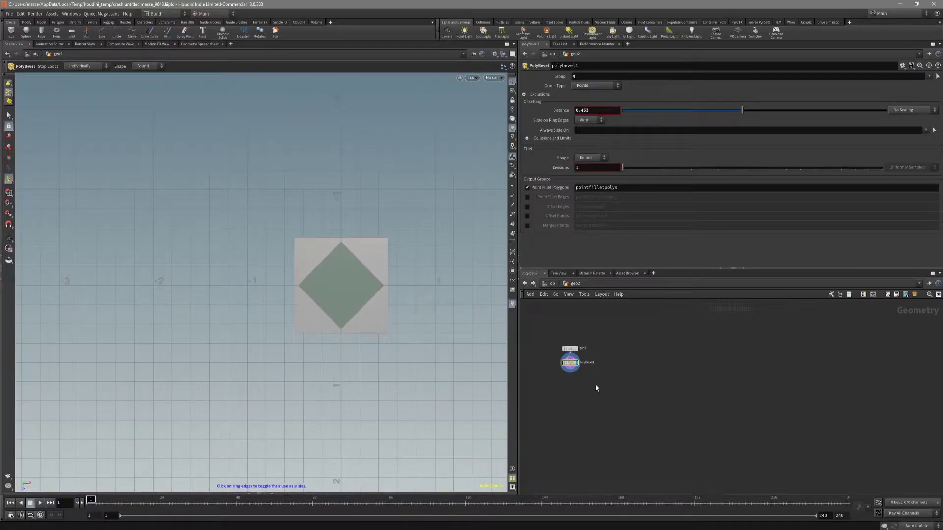
Append a Subdivide node to the PolyBevel, set its depth to 2 and display it
scroll(596, 388, up, 3)
click(570, 366)
key(Tab)
text(subd)
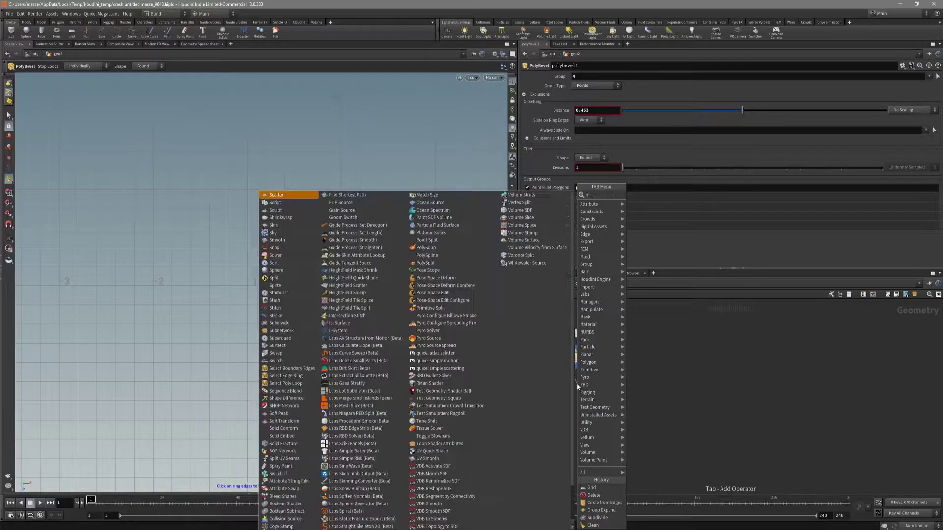
key(Return)
key(Return)
key(r)
drag(613, 408, 571, 382)
click(841, 104)
scroll(379, 253, up, 2)
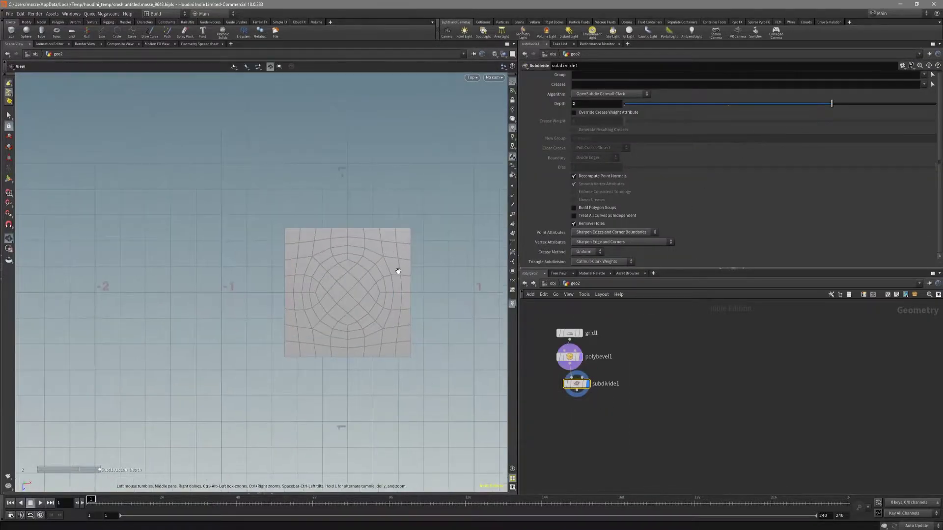
Append a Group Expand node to the Subdivide, display it and use pointfilletpolys as its input group
key(Tab)
mouse_move(579, 419)
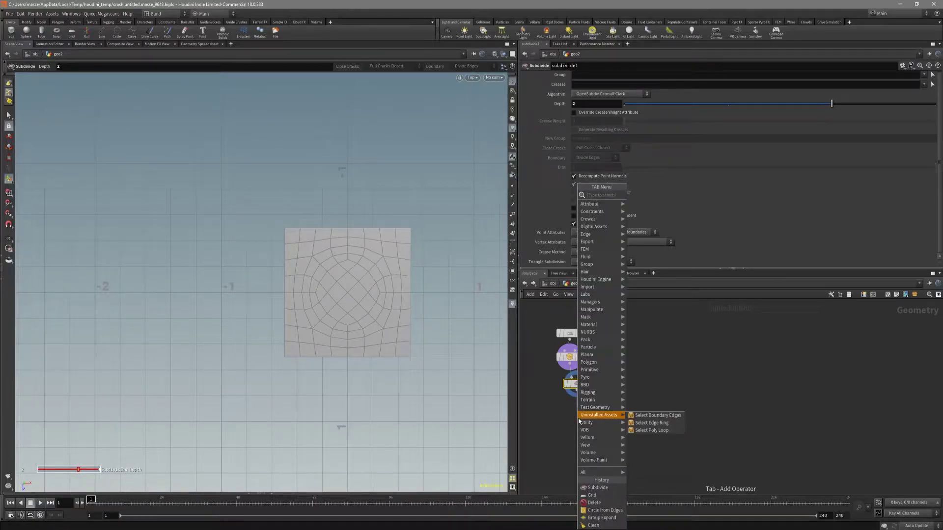
text(expa)
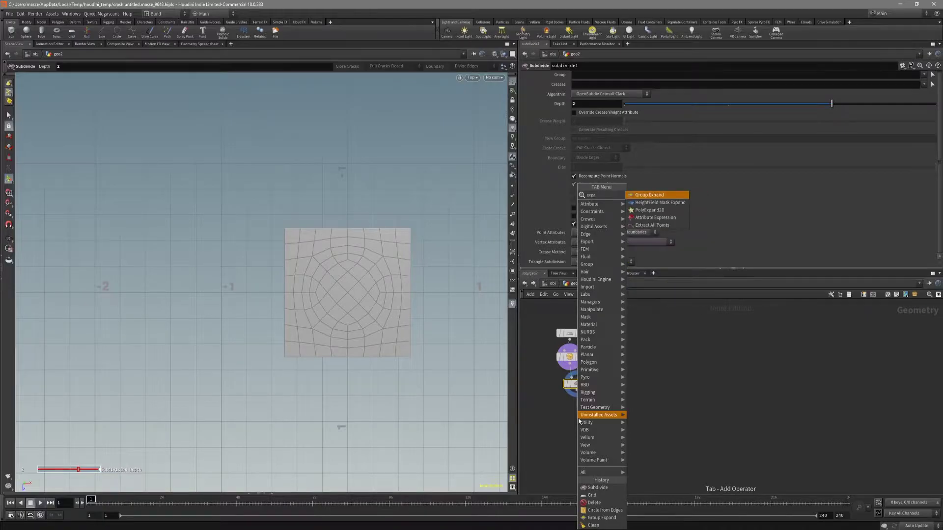
key(Return)
key(Return)
click(587, 418)
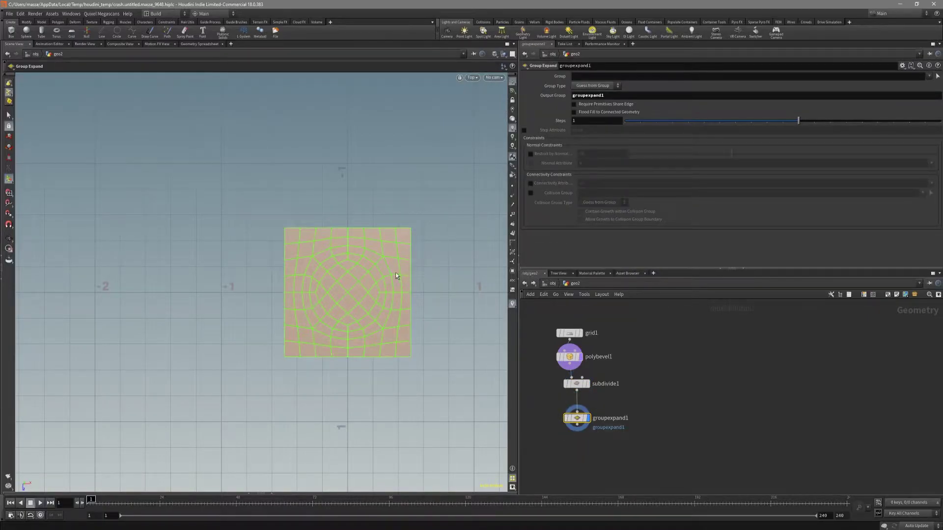
click(930, 76)
click(920, 88)
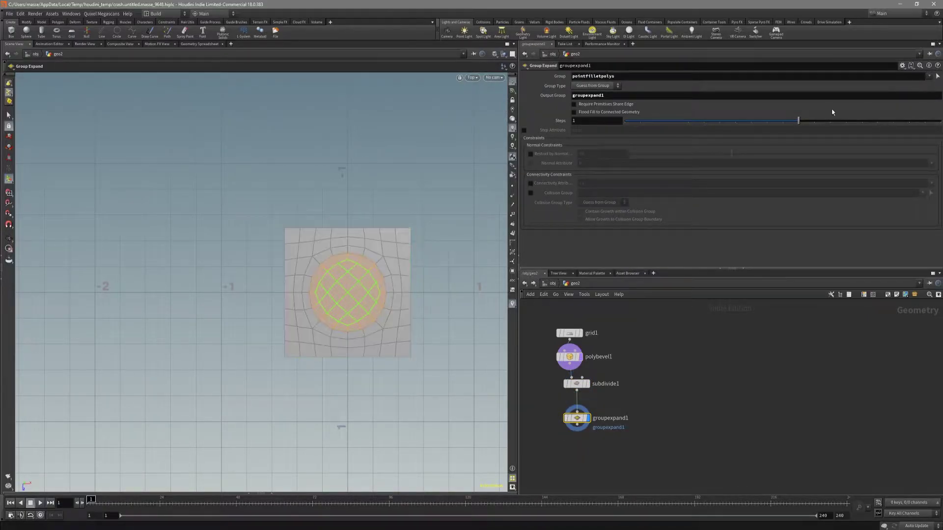
Expand the group by 3 steps and name the output group circles
scroll(379, 253, up, 3)
drag(817, 122, 830, 120)
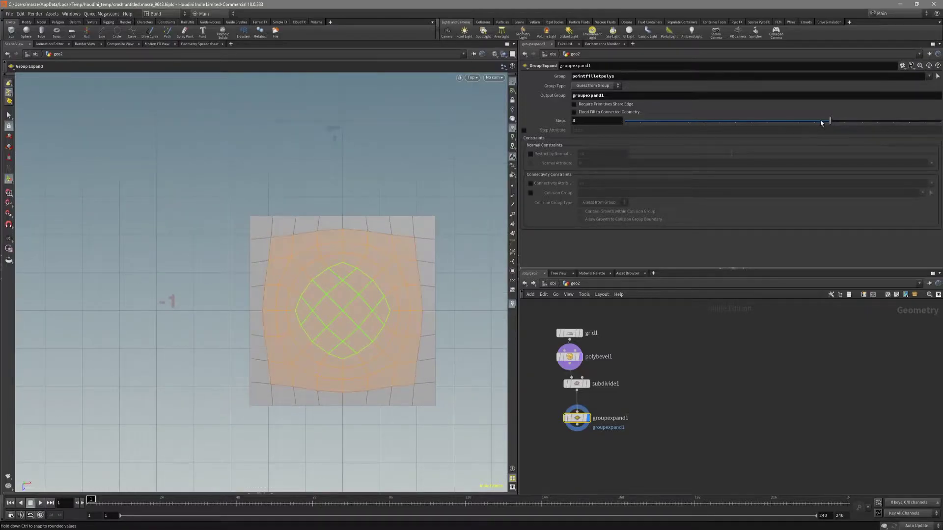
click(623, 97)
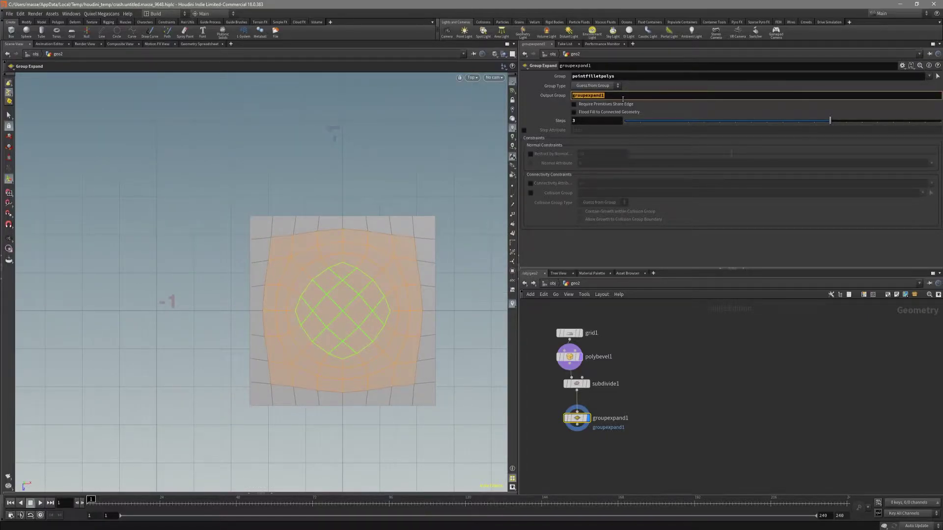
key(BackSpace)
text(circles)
key(Return)
Append a Circle from Edges node to the Group Expand, display it and restrict it to the circles group
middle_drag(644, 439, 667, 402)
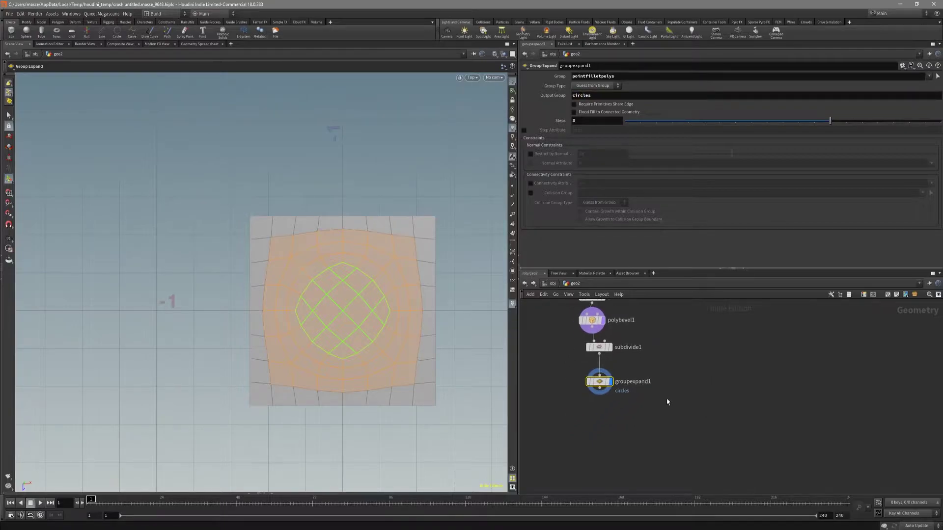
key(Tab)
text(cr)
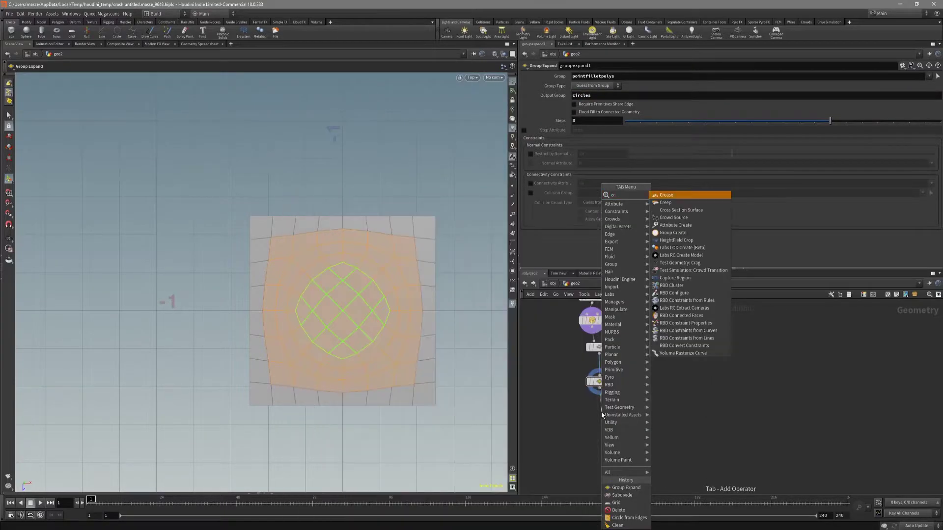
key(BackSpace)
key(BackSpace)
text(cir)
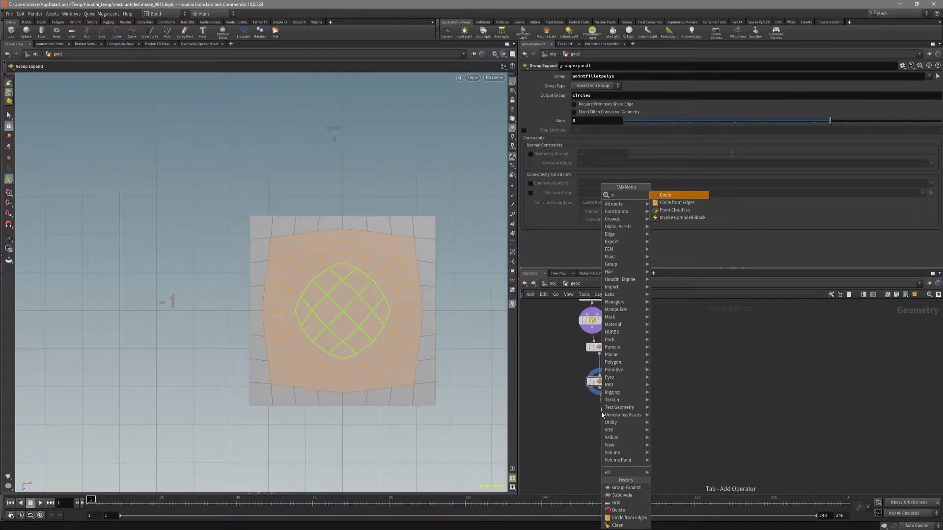
key(Down)
key(Return)
key(Return)
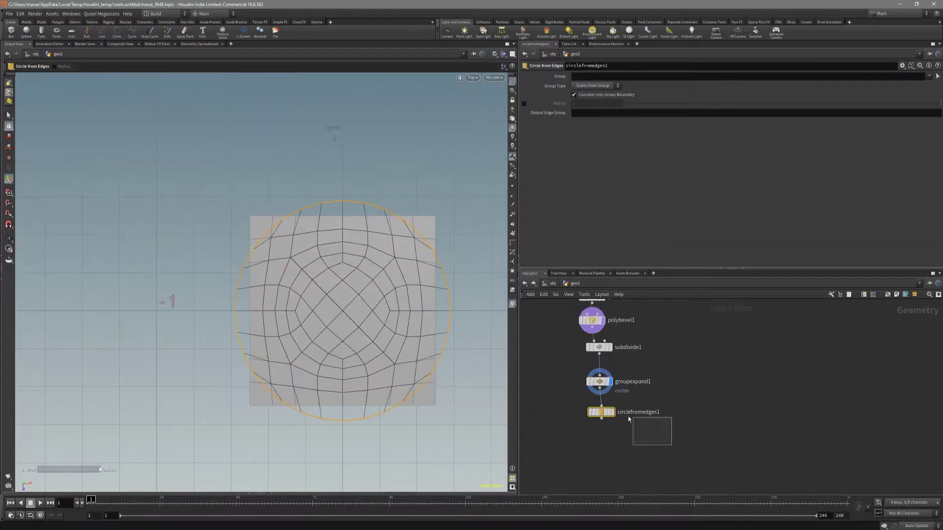
key(r)
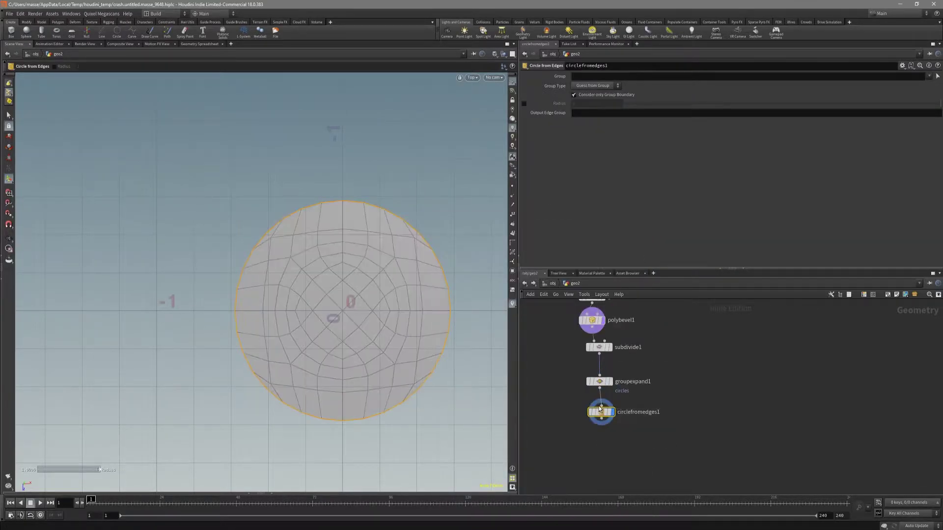
click(929, 77)
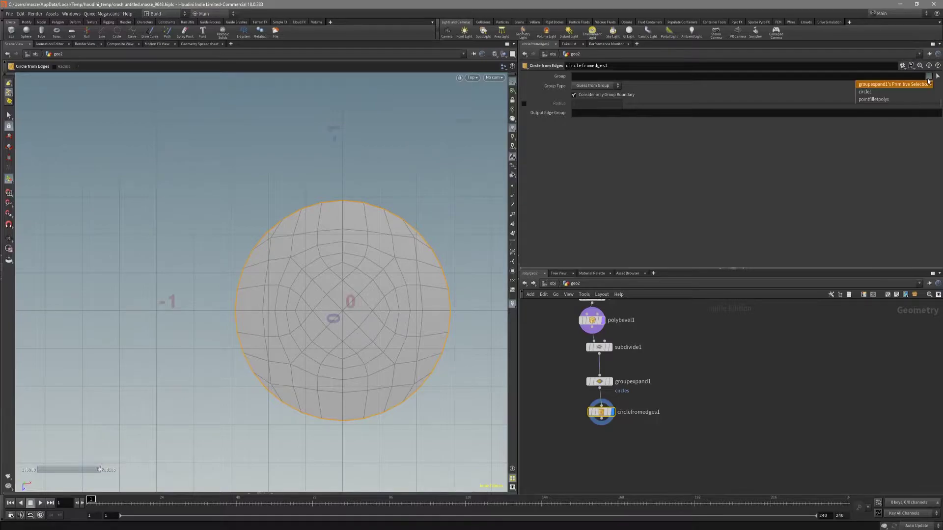
click(905, 93)
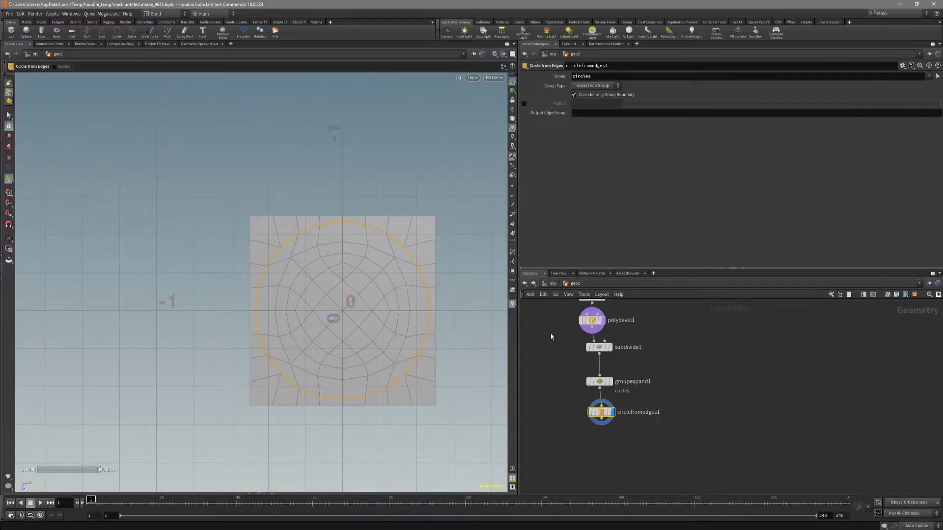
Append a Delete node to the Circle from Edges, display it and remove the circles group to cut the round hole
click(602, 420)
key(Tab)
text(s)
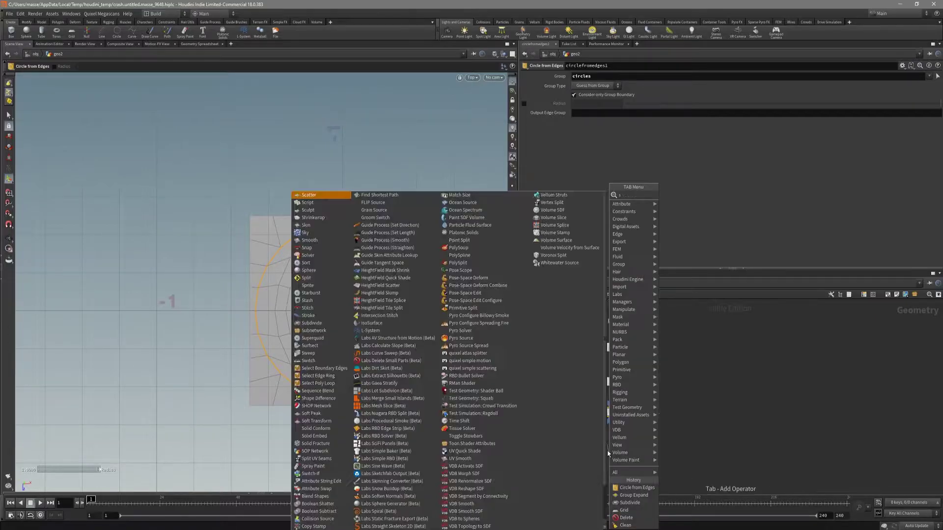
key(BackSpace)
text(dele)
key(Return)
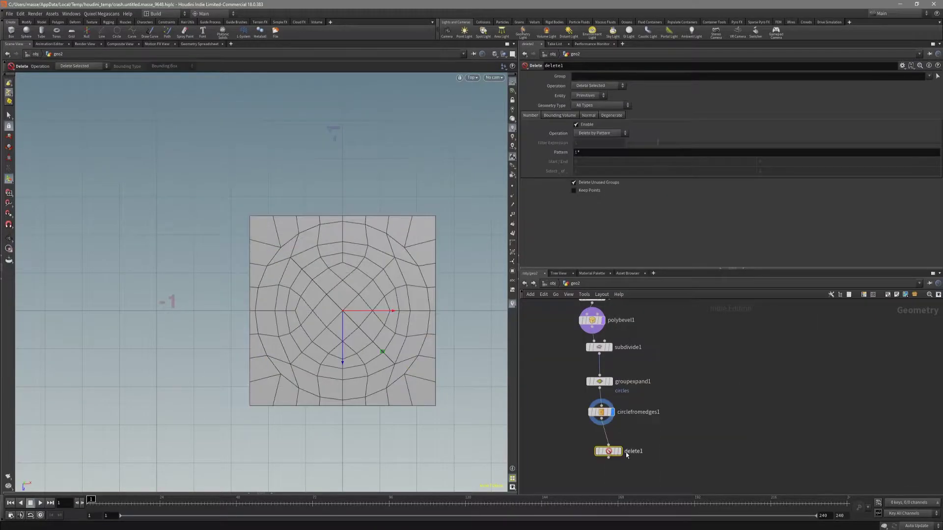
click(633, 453)
click(930, 78)
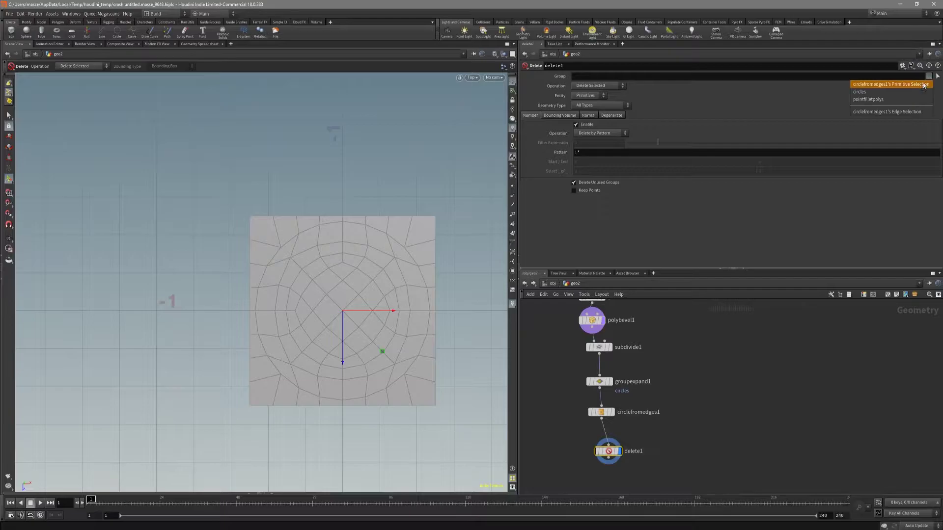
click(912, 93)
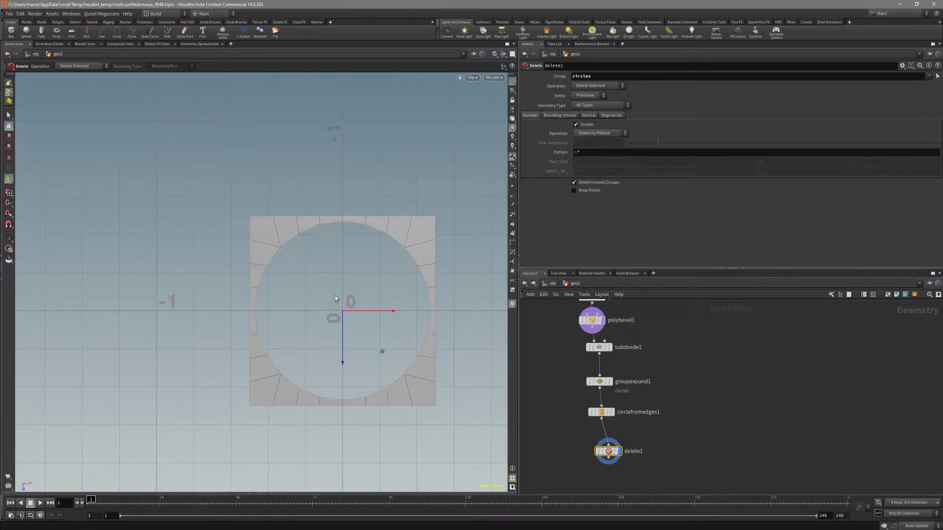
drag(335, 296, 255, 289)
key(space+2)
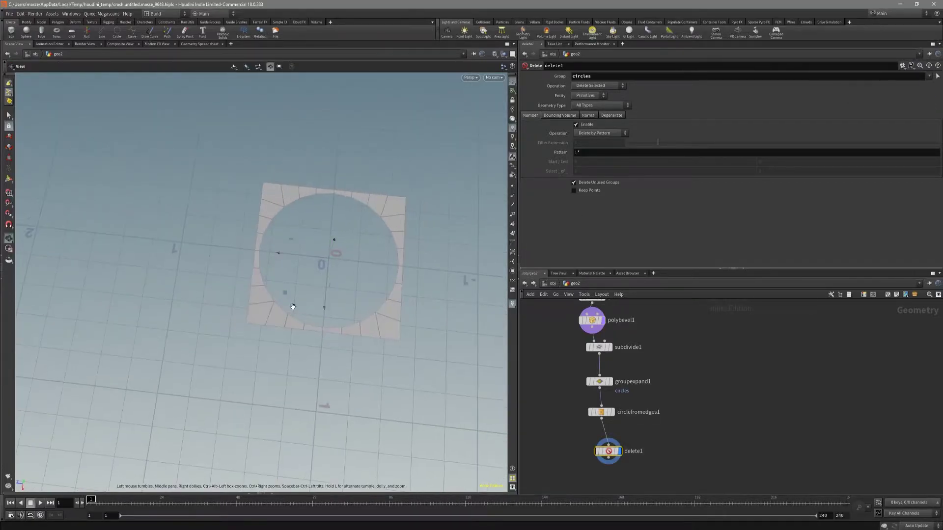
key(Return)
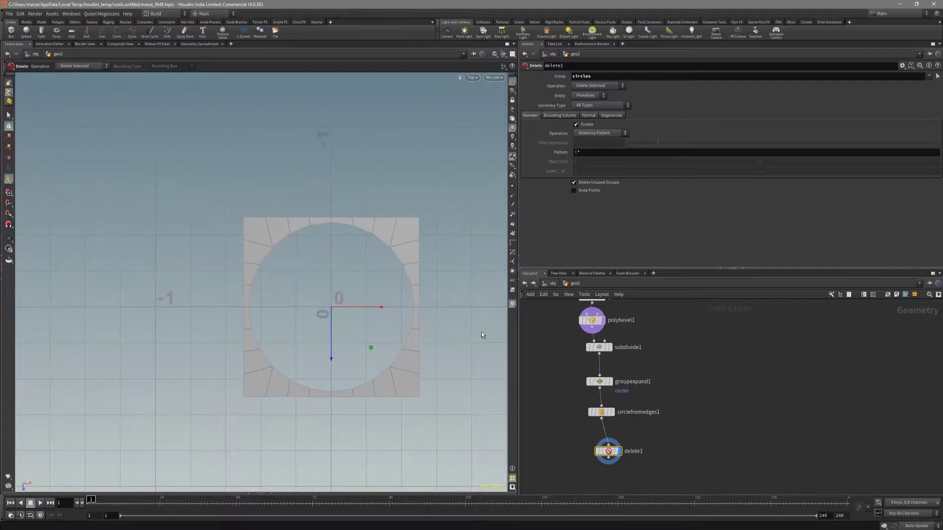
Set the PolyBevel distance to 0.232
scroll(555, 351, up, 3)
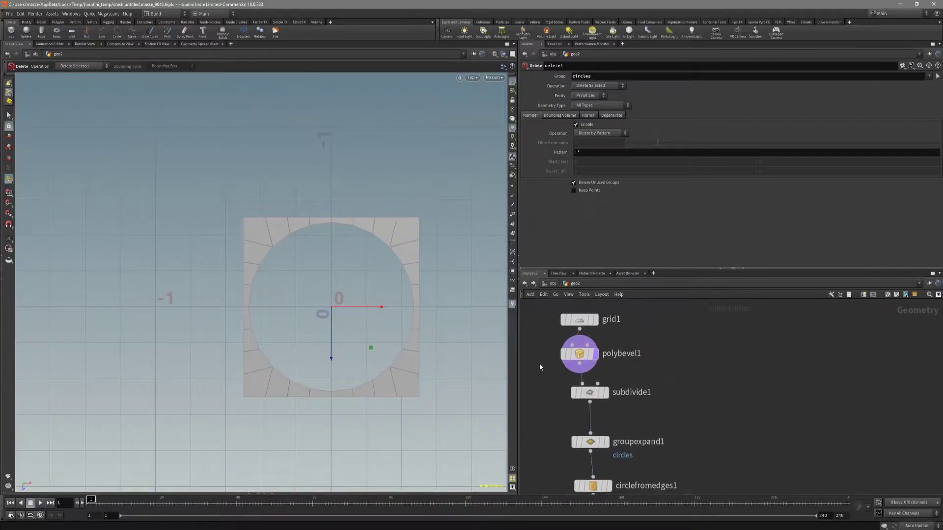
click(579, 354)
drag(792, 115, 684, 112)
middle_drag(338, 275, 336, 262)
Try out the Subdivide node's depth slider, leaving the depth at 2
click(589, 393)
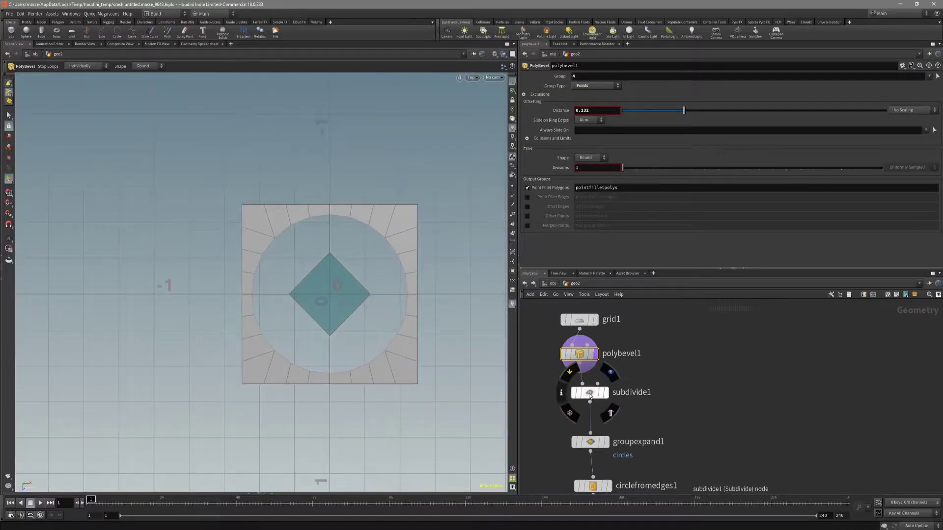
drag(777, 100, 811, 102)
middle_drag(700, 390, 711, 367)
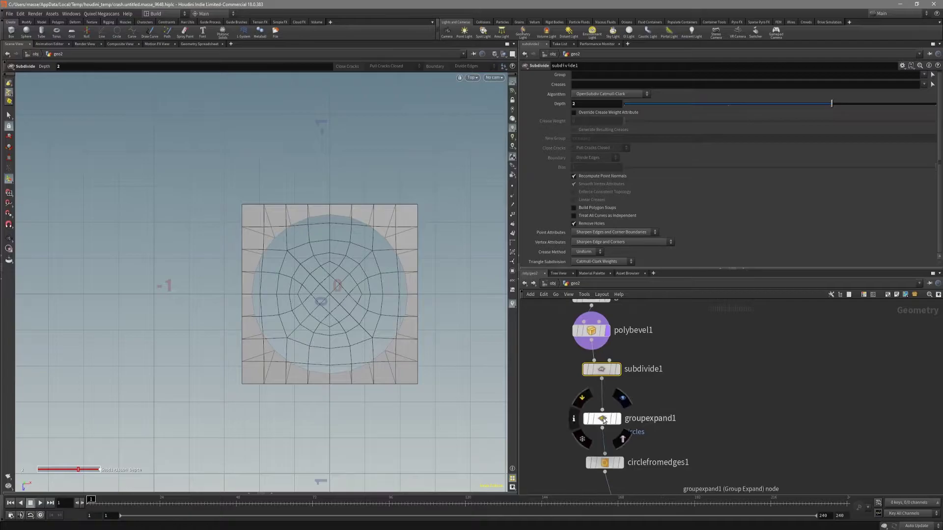
Set the Group Expand steps to 2 and the PolyBevel distance to 0.506
click(602, 418)
drag(830, 120, 810, 121)
middle_drag(687, 337, 689, 358)
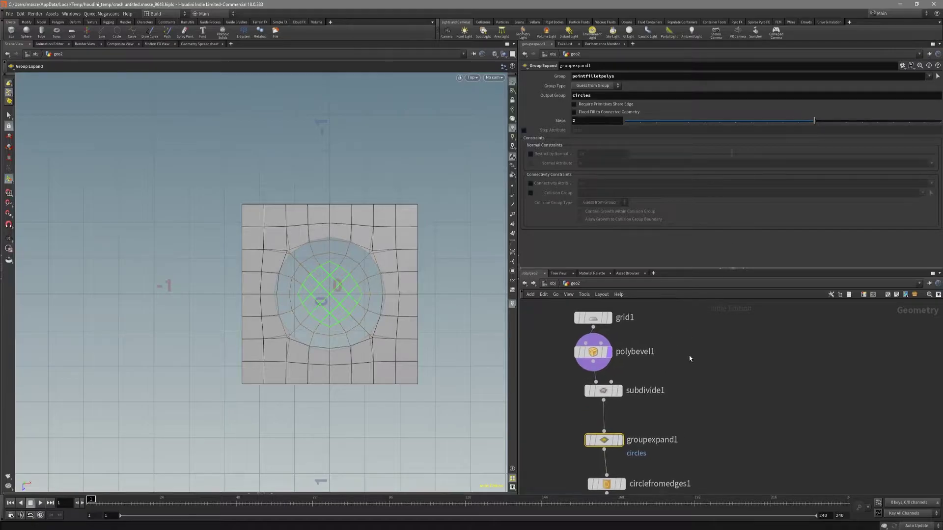
drag(698, 350, 598, 373)
drag(684, 110, 757, 142)
Lay out all nodes in the network neatly and append a Null node to the Delete node
scroll(658, 320, down, 4)
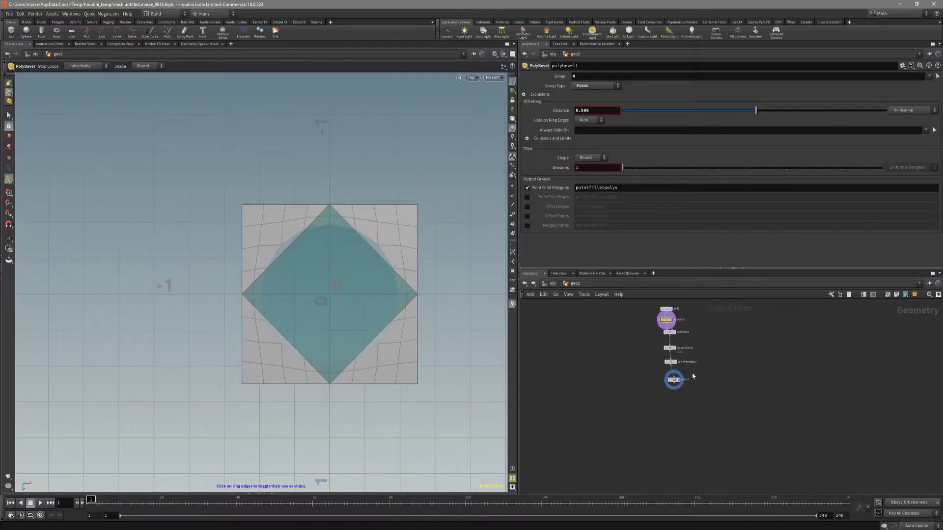
key(l)
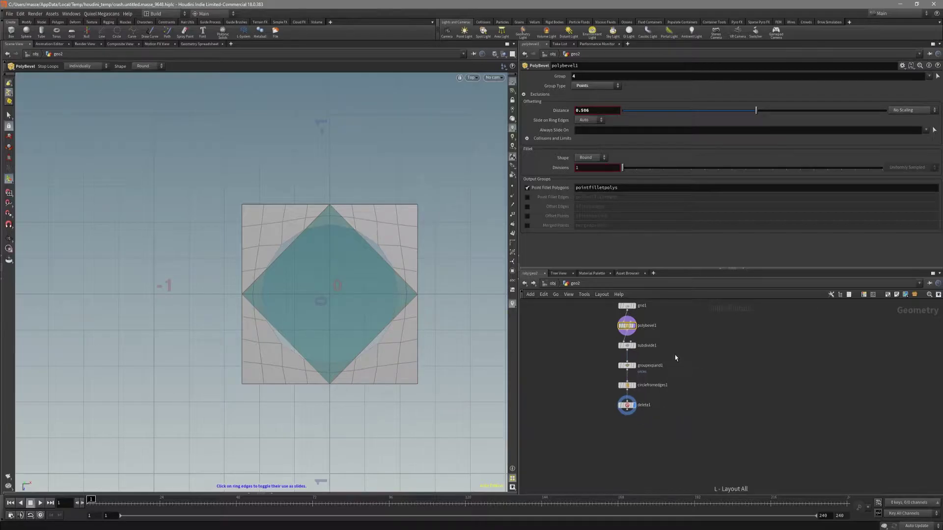
scroll(709, 361, down, 5)
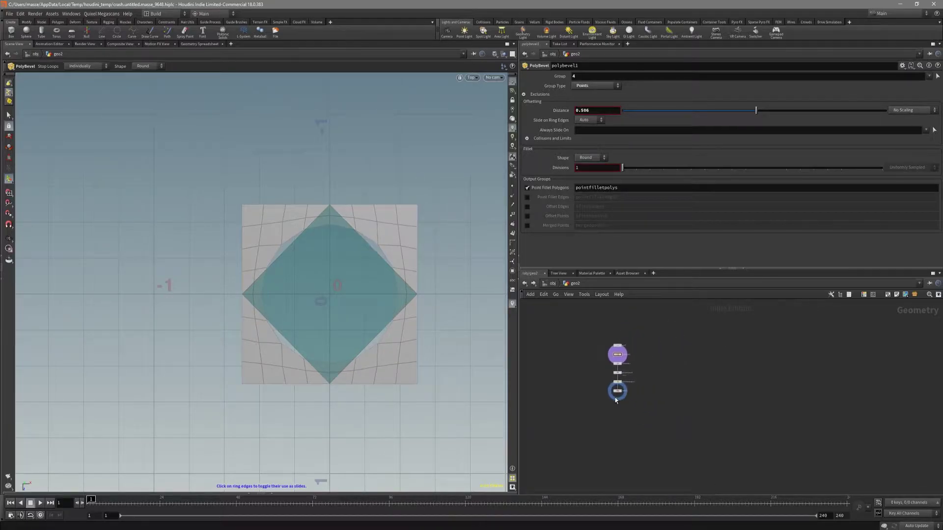
scroll(622, 403, up, 3)
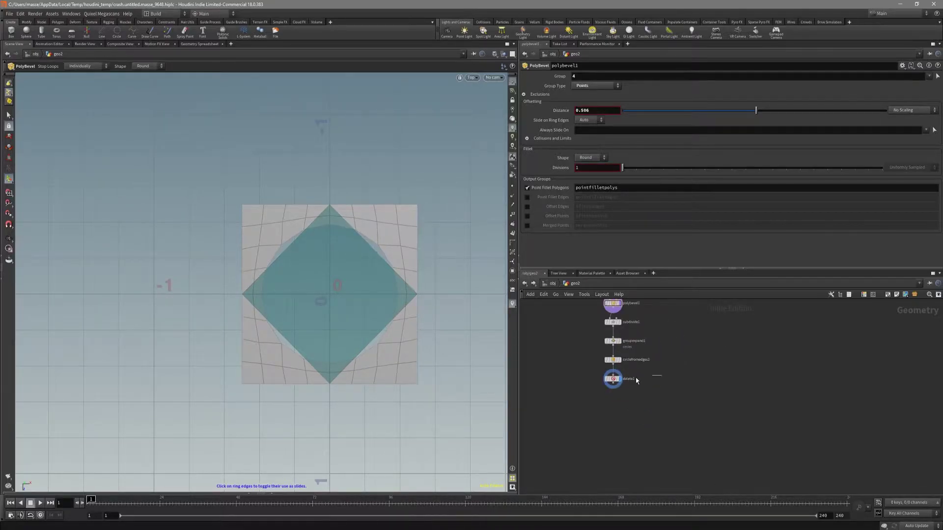
click(614, 379)
key(Tab)
mouse_move(631, 408)
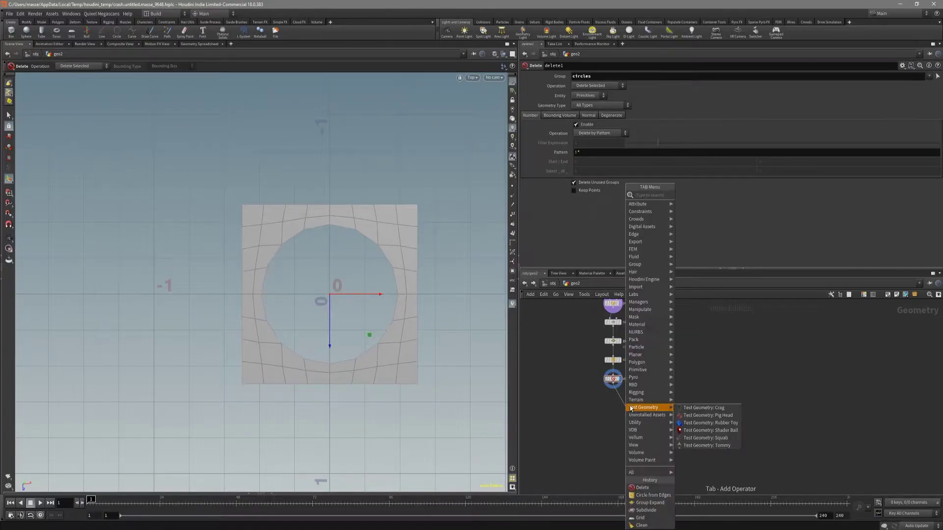
text(null)
key(Return)
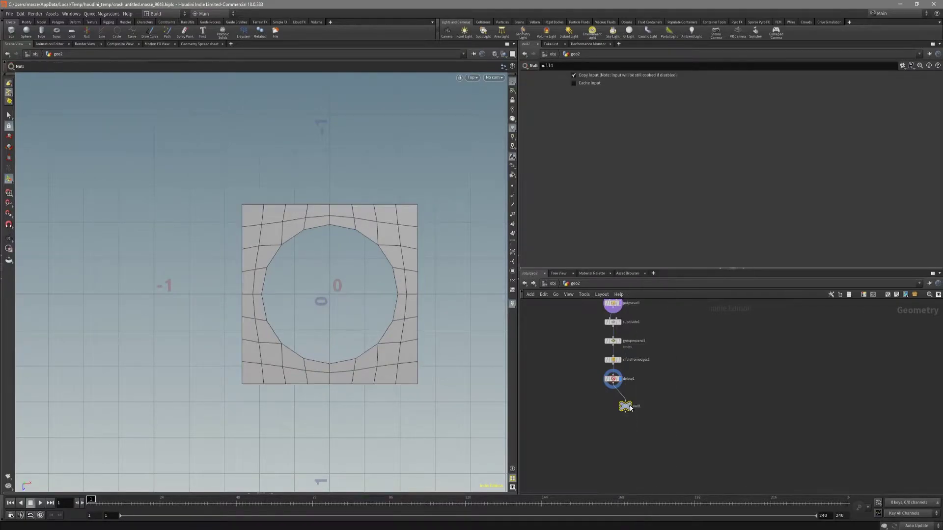
Reposition the Null node below the Delete node and make it the displayed node
scroll(622, 397, up, 3)
drag(635, 403, 622, 406)
click(631, 395)
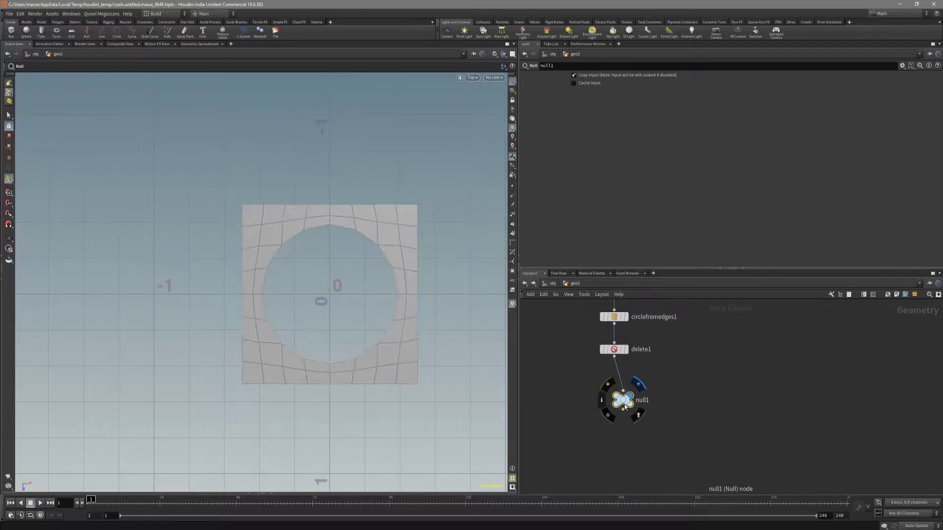
middle_drag(672, 412, 653, 411)
Colour the Null node red and align it under the Delete node
drag(653, 382, 593, 412)
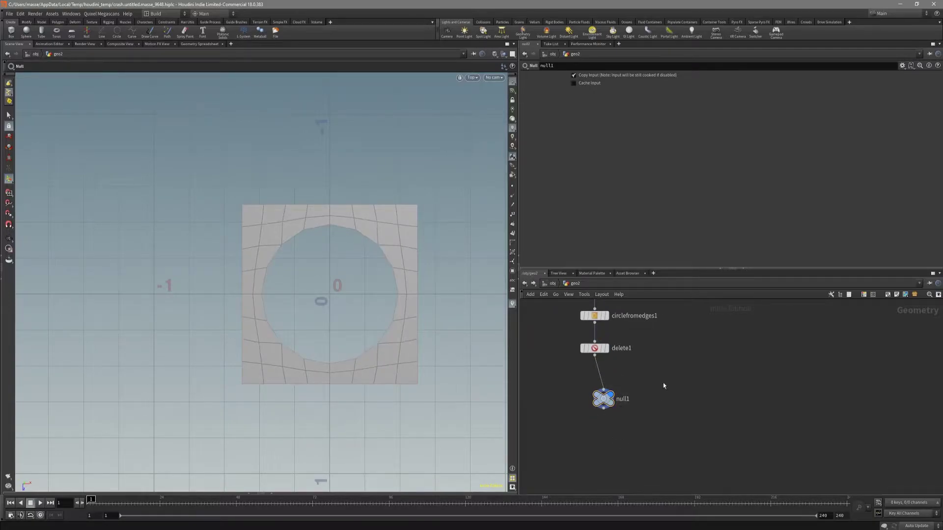
key(c)
click(896, 445)
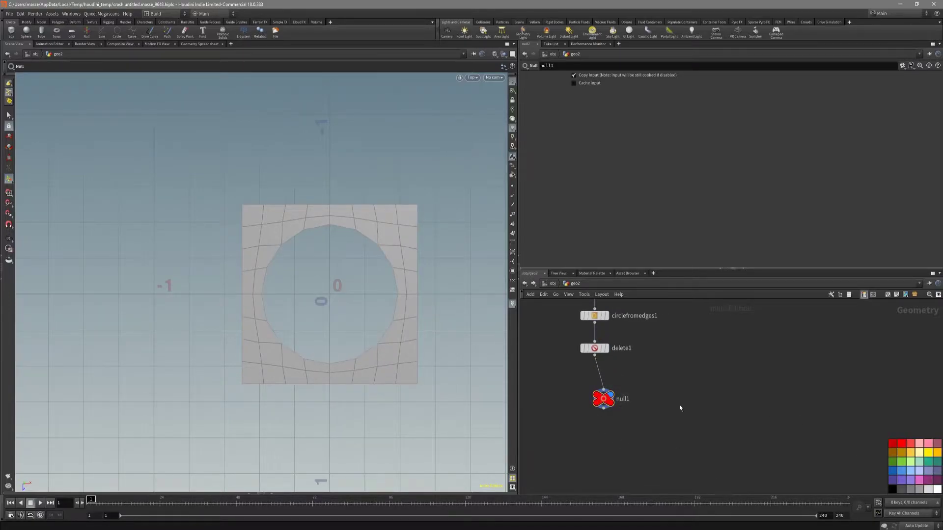
key(h)
drag(645, 409, 641, 407)
middle_drag(719, 416, 685, 432)
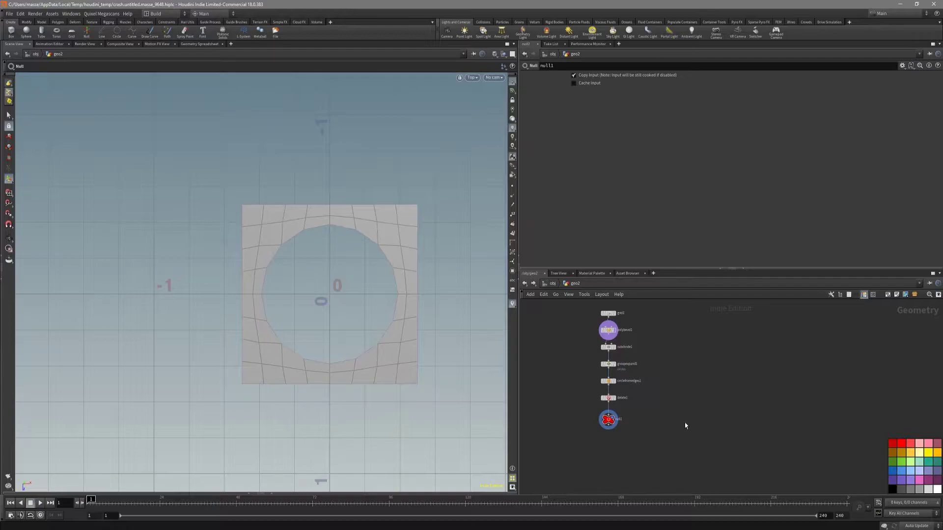
middle_drag(653, 420, 690, 415)
scroll(690, 415, up, 1)
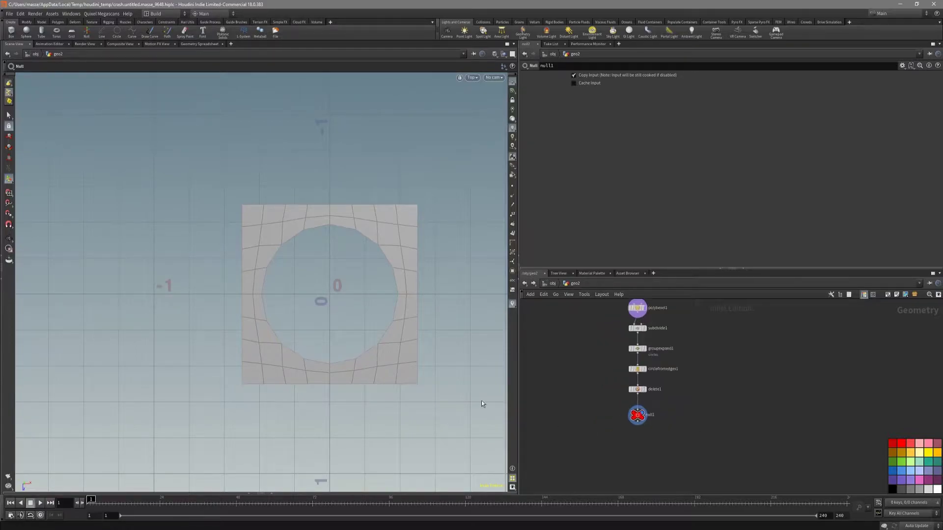
Rename the red Null node to base_shape
scroll(479, 401, down, 4)
alt+middle_drag(414, 407, 365, 359)
scroll(365, 363, down, 2)
scroll(663, 432, up, 5)
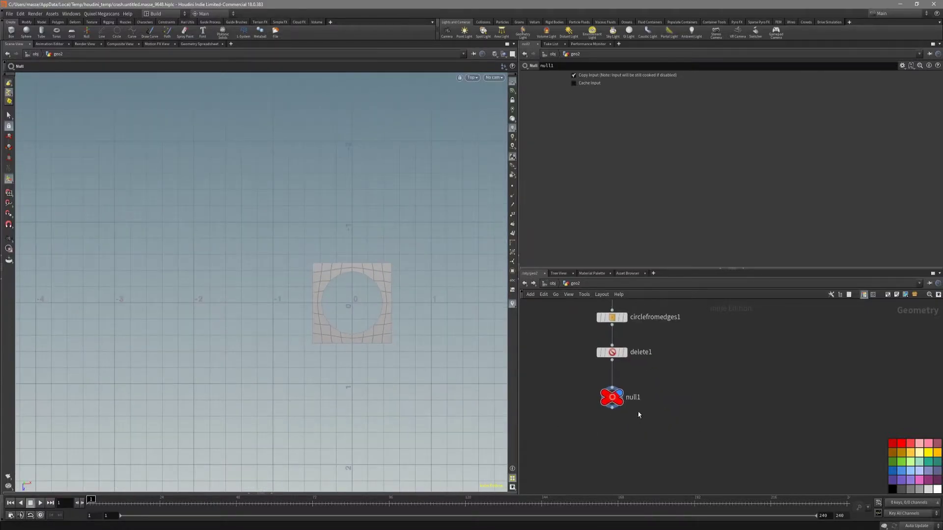
double_click(631, 398)
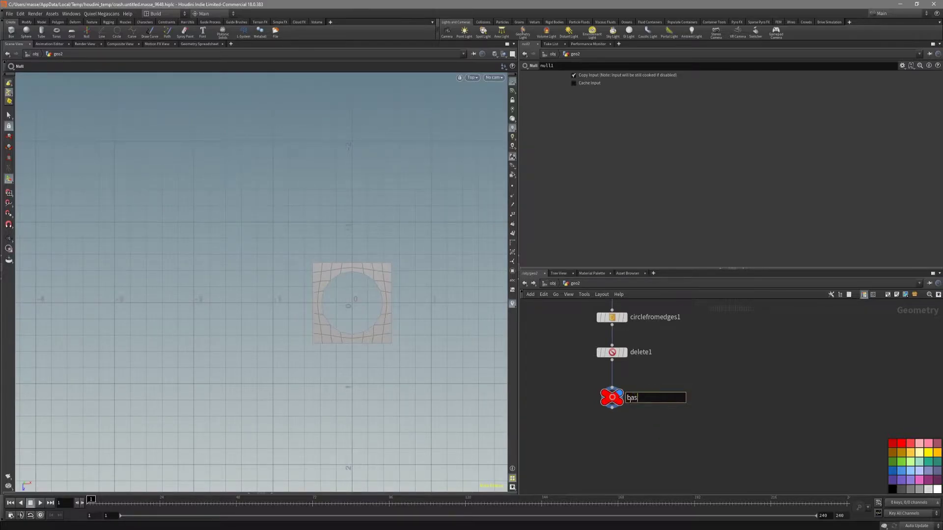
text(base_shape)
key(Return)
Append a Copy and Transform node to base_shape and make it the displayed node
scroll(631, 403, down, 3)
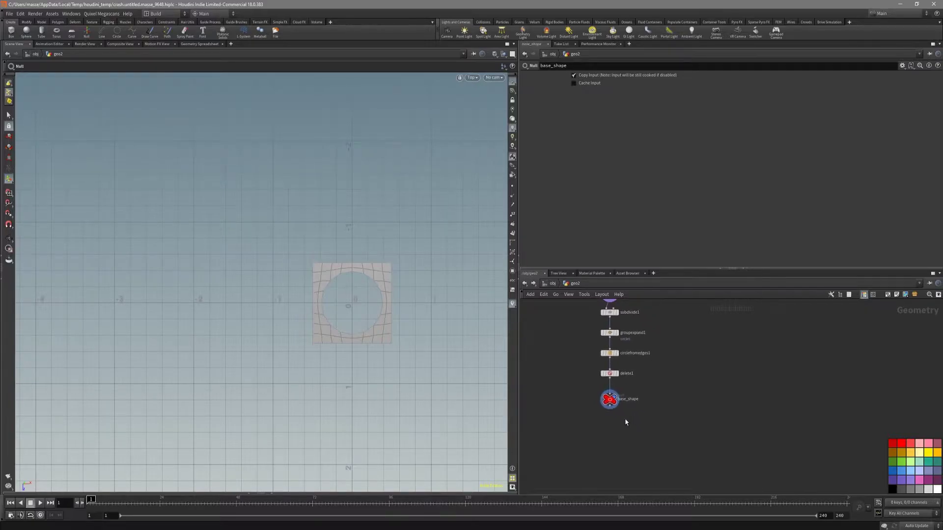
scroll(369, 313, up, 1)
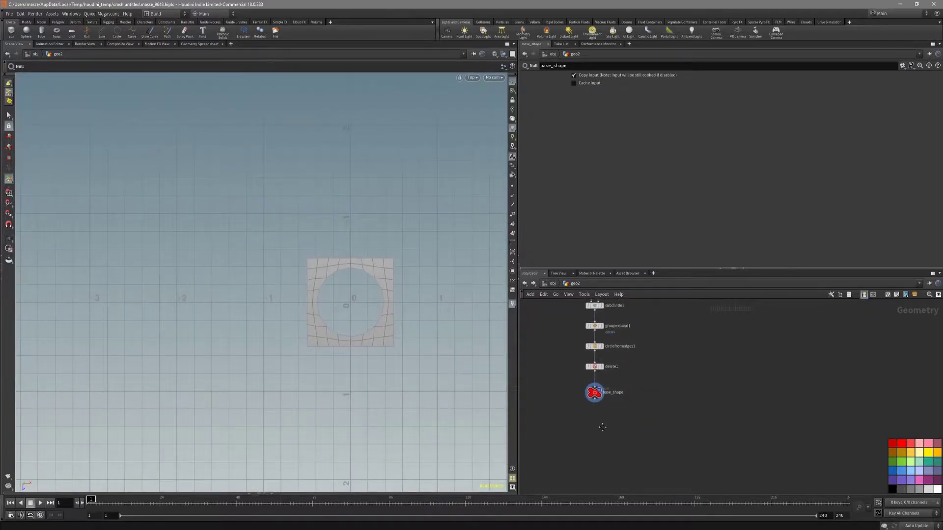
mouse_move(619, 431)
middle_down()
mouse_move(604, 421)
mouse_move(619, 418)
middle_up()
alt+middle_drag(421, 391, 356, 343)
scroll(355, 344, down, 5)
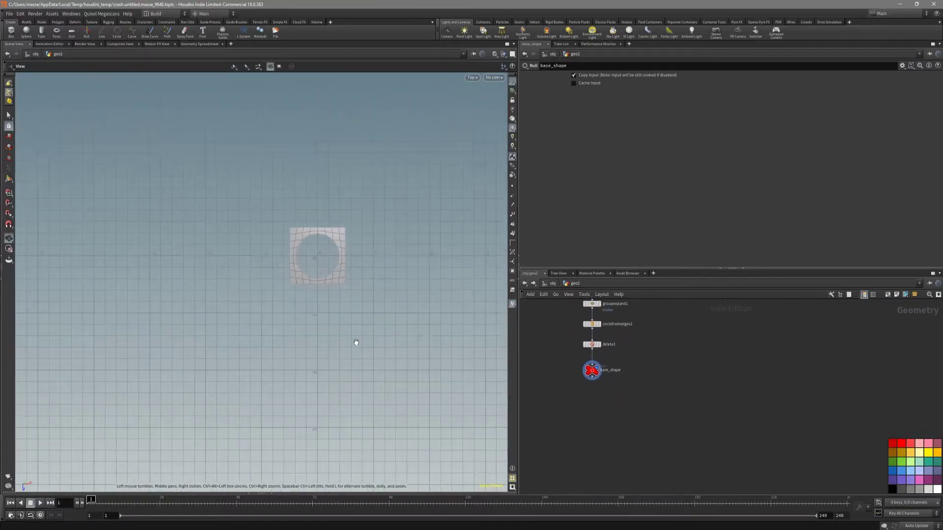
key(Tab)
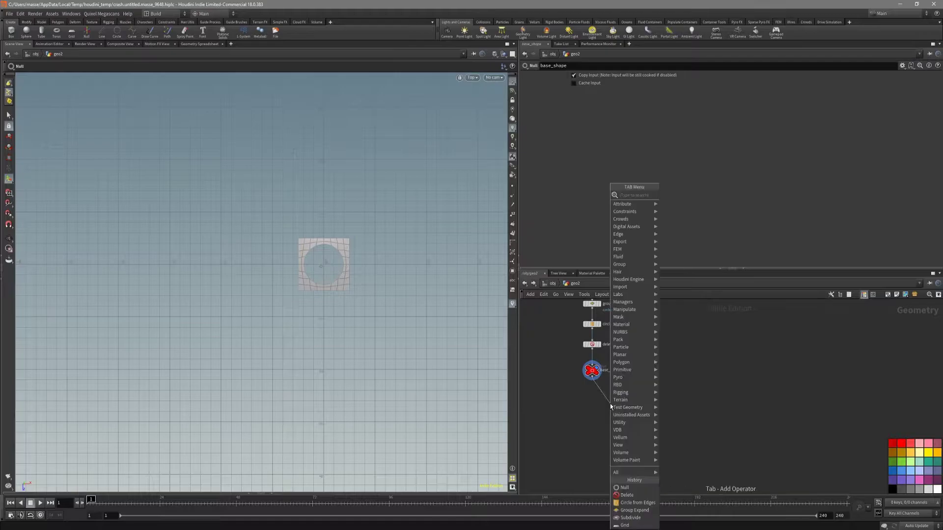
text(cat)
key(Return)
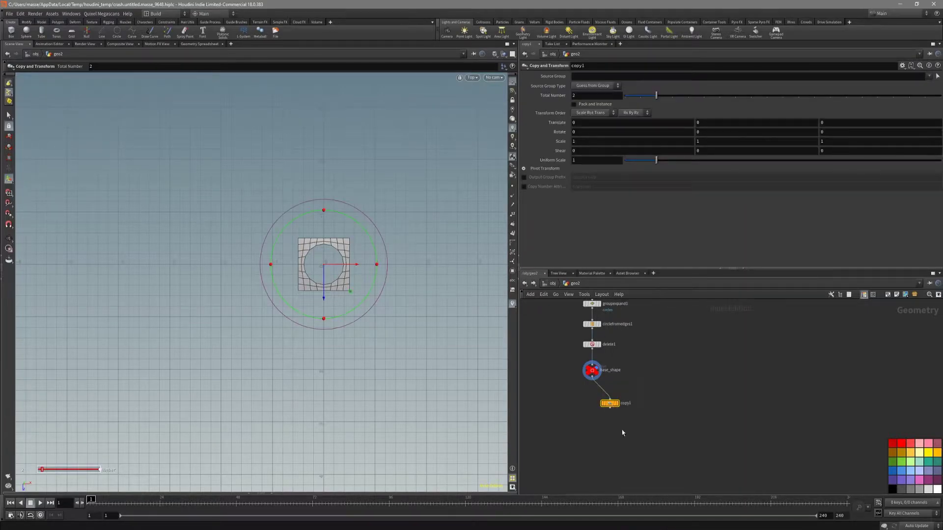
click(618, 403)
Offset the tile copies by setting the Copy and Transform node's Z translation to 2
drag(334, 297, 325, 383)
text(2)
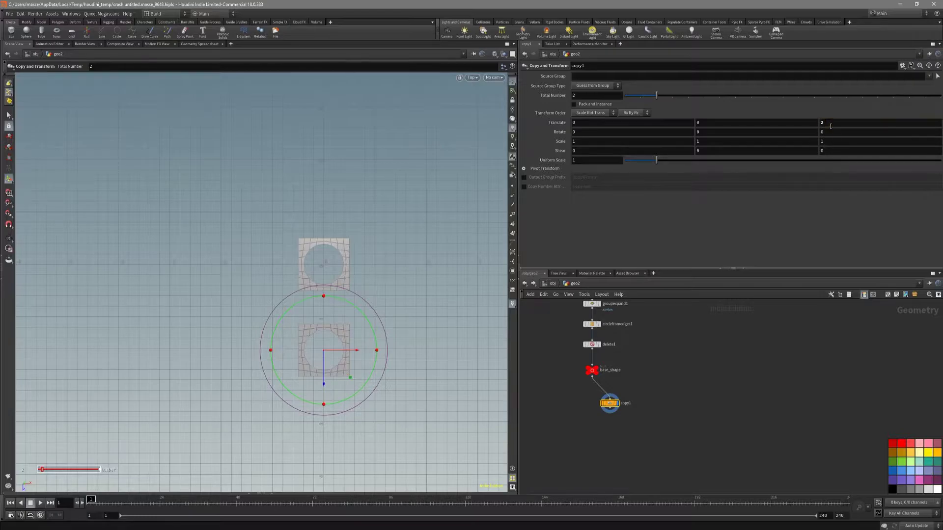
key(Return)
alt+middle_drag(421, 335, 449, 285)
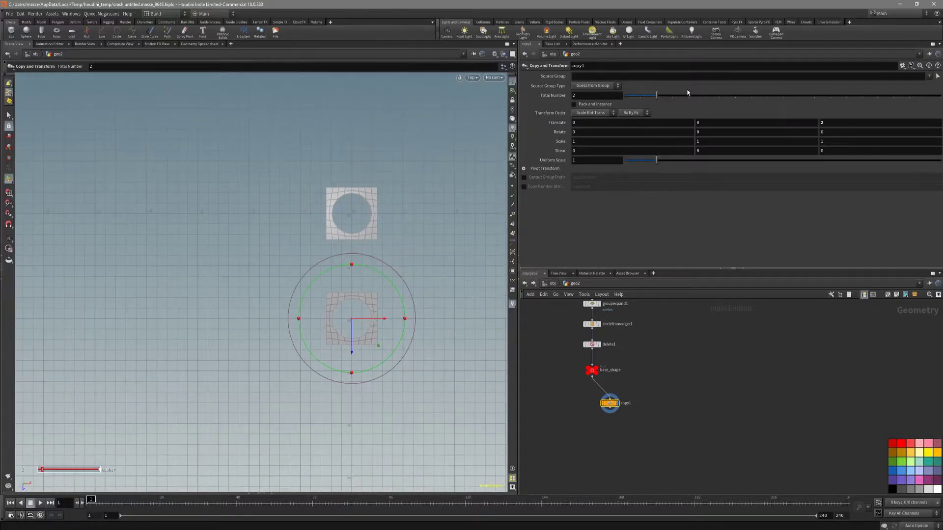
Set the Copy and Transform node's total number to 5
click(690, 95)
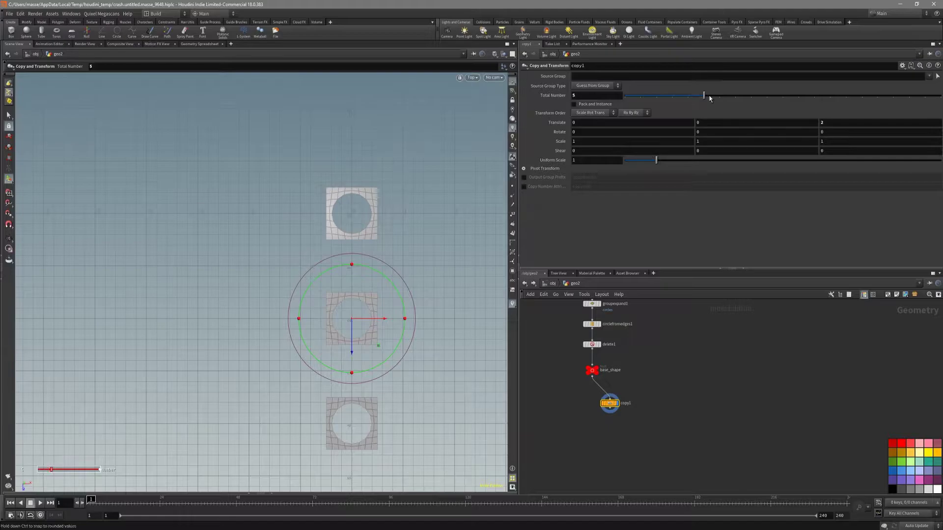
alt+right_drag(426, 300, 431, 337)
alt+middle_drag(431, 336, 438, 302)
scroll(623, 369, up, 4)
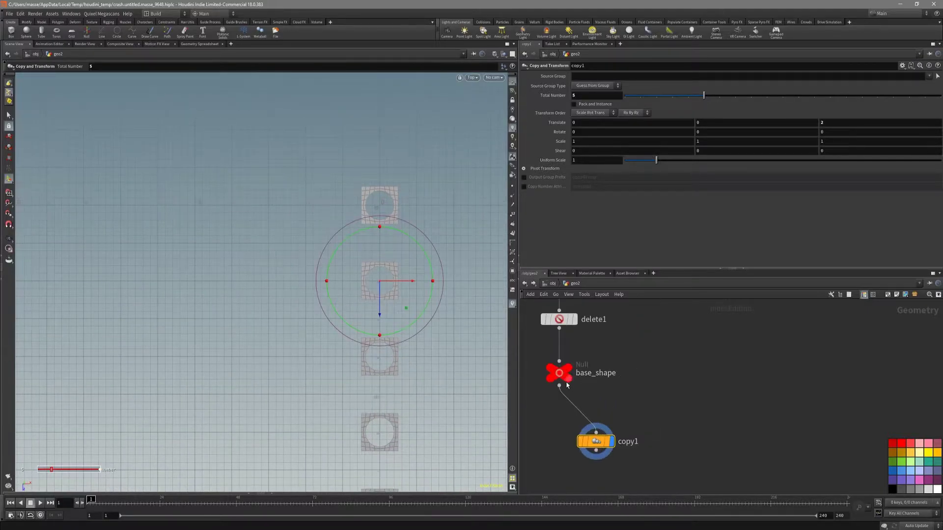
Branch a Transform node off base_shape beside the copy1 node and display it
middle_drag(673, 404, 692, 394)
drag(614, 432, 602, 447)
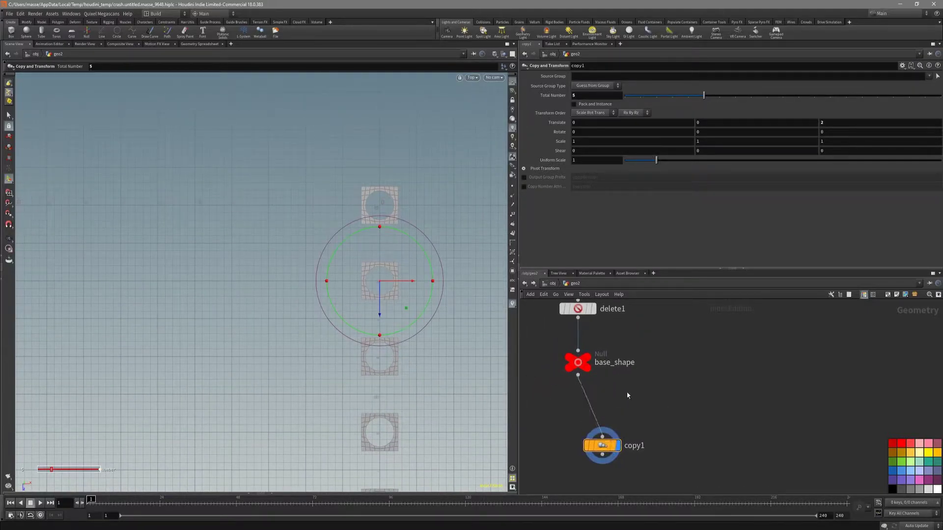
drag(579, 364, 717, 372)
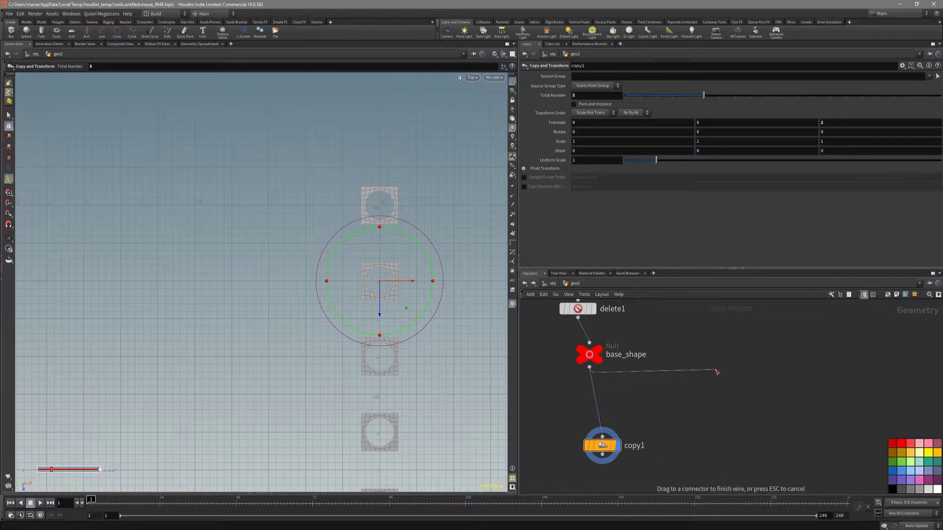
text(transform)
key(Return)
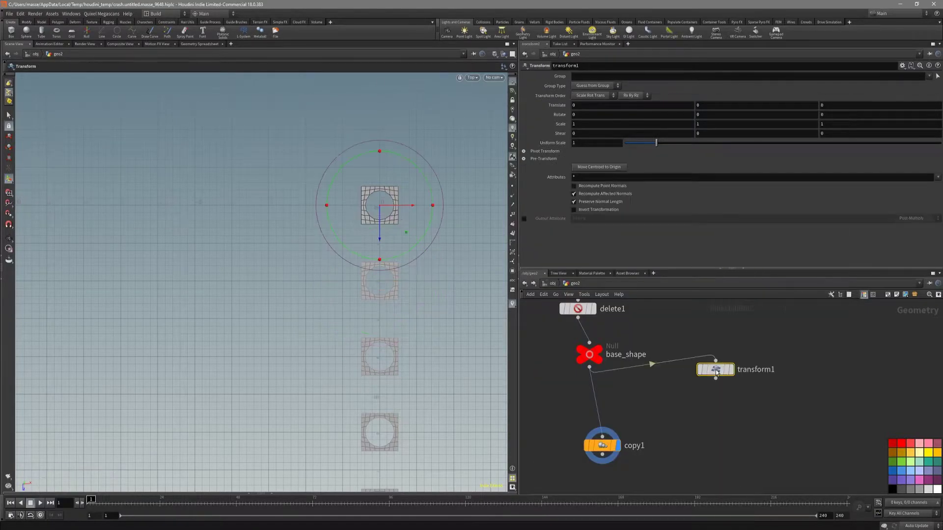
click(716, 374)
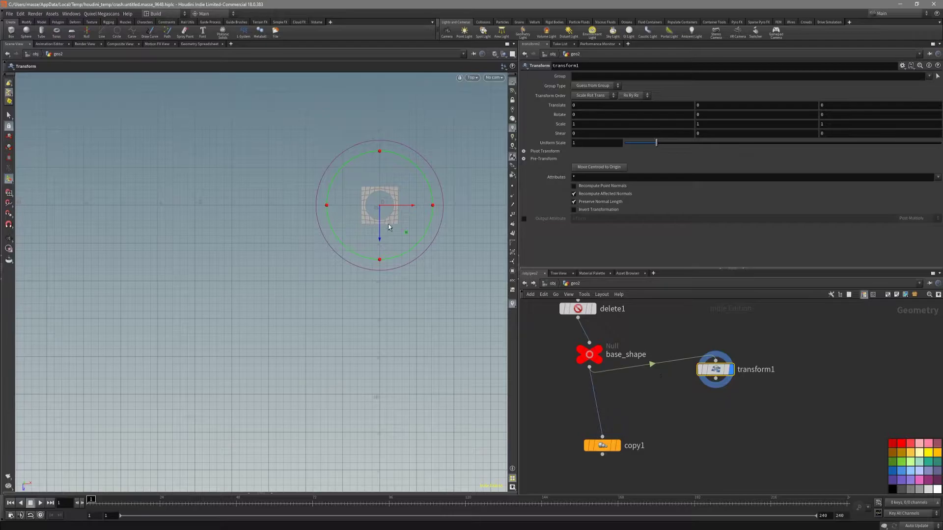
Turn on the template display for copy1 so its tiles serve as a wireframe reference
click(613, 446)
click(601, 446)
alt+right_drag(419, 278, 426, 255)
alt+middle_drag(427, 255, 431, 322)
key(Return)
mouse_move(622, 466)
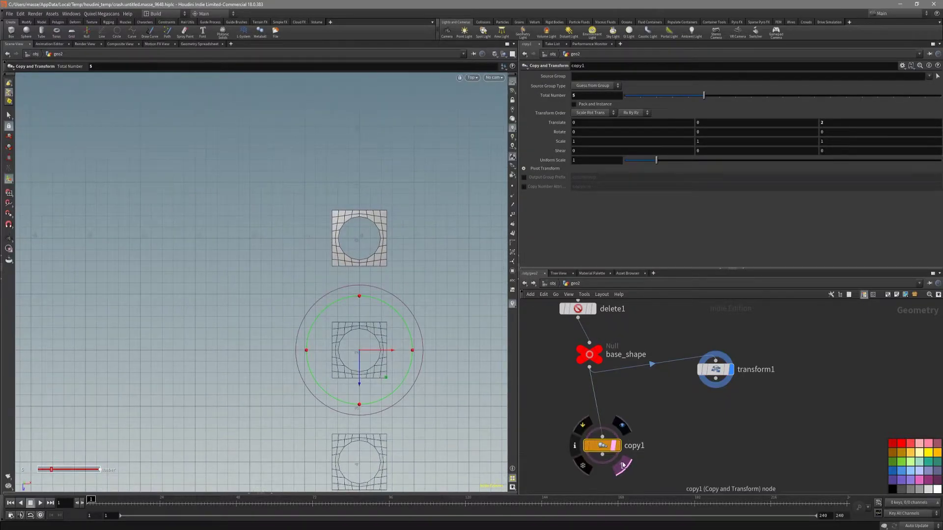
scroll(393, 330, up, 2)
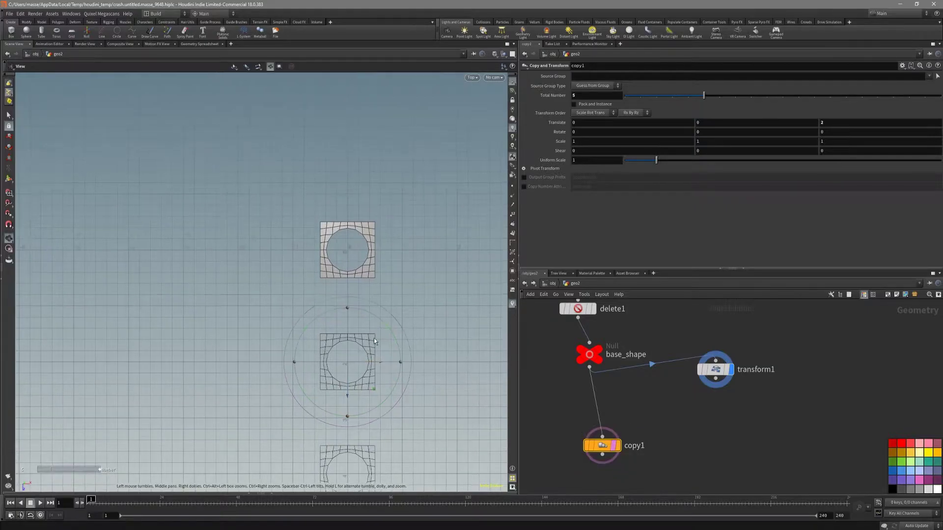
Translate the tile in the transform1 node by 0.5 in X and 1 in Z
click(706, 377)
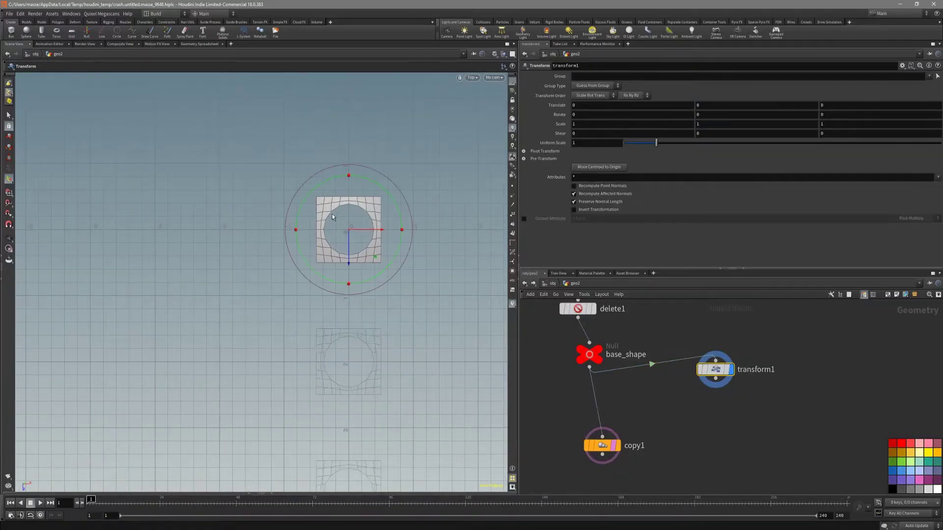
drag(348, 242, 394, 295)
click(597, 106)
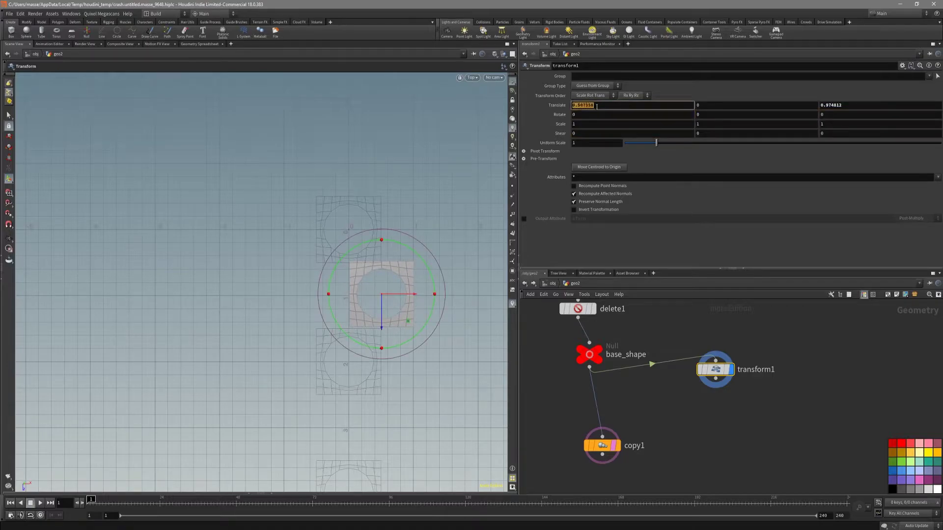
key(Return)
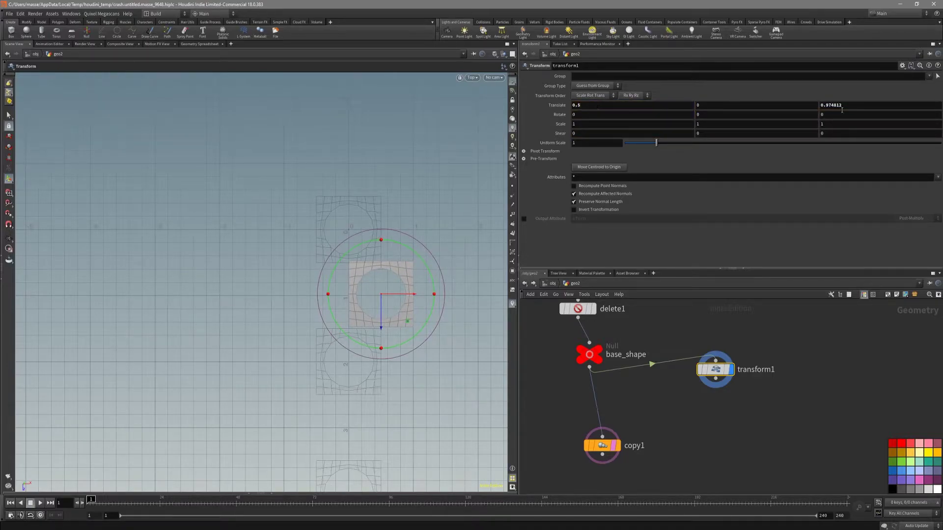
click(843, 106)
key(Return)
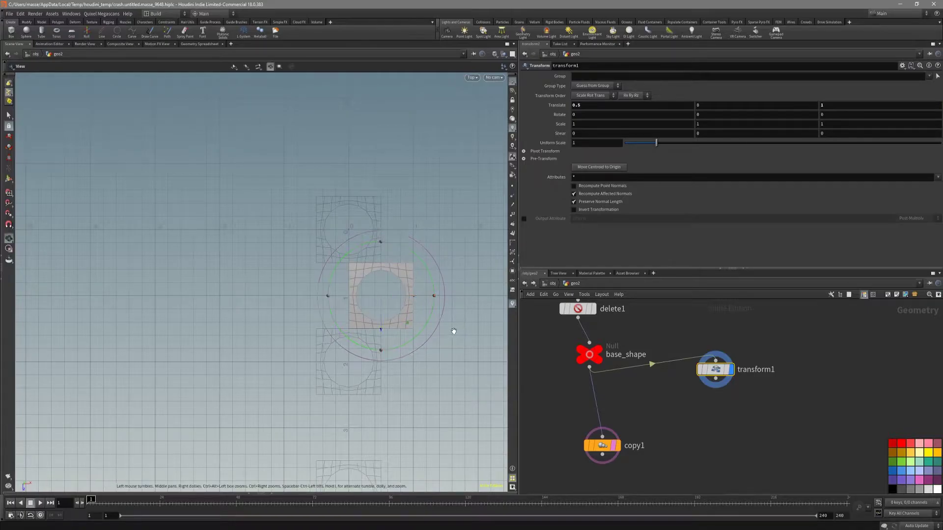
Duplicate the copy1 node, connect transform1 to the duplicate's input, and display the duplicate
middle_drag(712, 422, 694, 395)
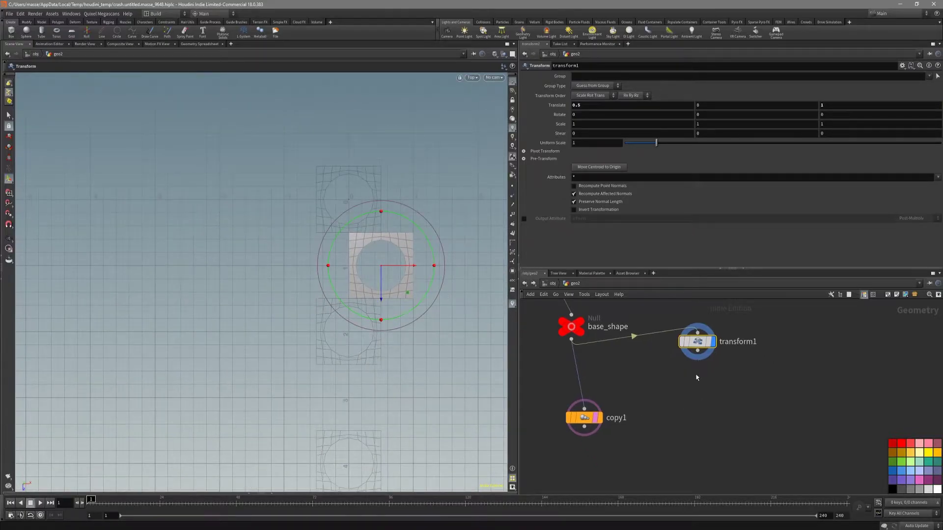
alt+drag(584, 421, 682, 422)
drag(651, 370, 641, 397)
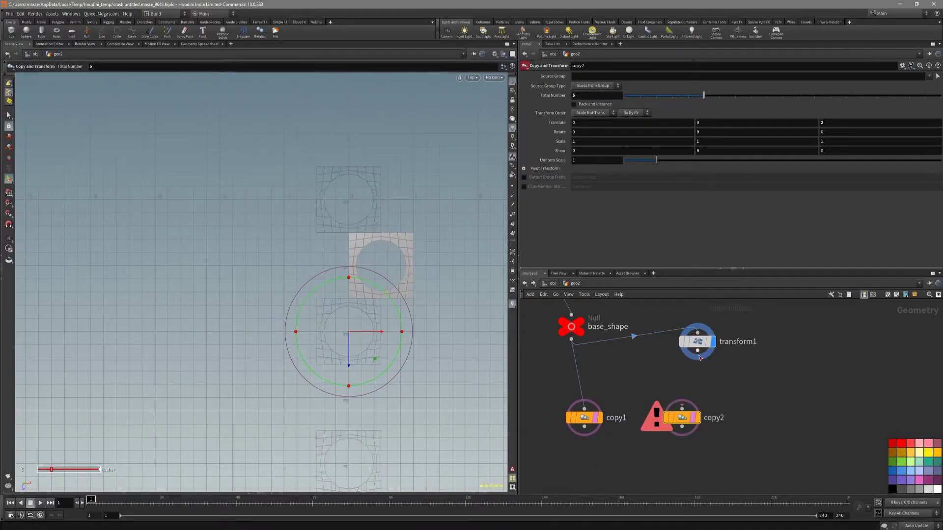
drag(698, 351, 682, 409)
click(699, 418)
Examine how the offset tile copies line up with the templated copies along the column
alt+right_drag(468, 392, 421, 399)
alt+middle_drag(421, 399, 437, 345)
alt+right_drag(436, 345, 377, 338)
alt+middle_drag(377, 338, 384, 294)
alt+middle_drag(419, 393, 402, 433)
alt+middle_drag(367, 179, 369, 297)
alt+right_drag(369, 263, 467, 278)
alt+middle_drag(447, 277, 444, 319)
alt+middle_drag(358, 242, 365, 280)
middle_drag(344, 393, 345, 371)
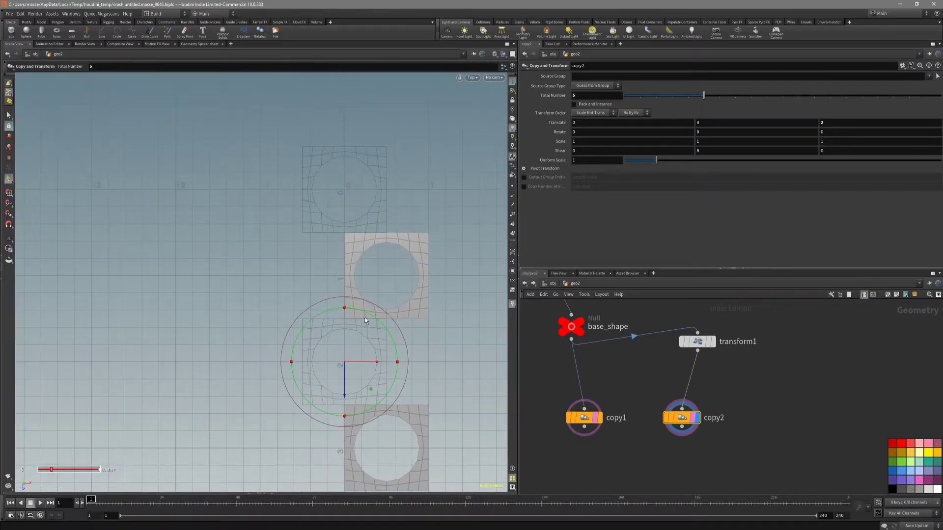
middle_drag(454, 420, 454, 377)
Combine copy1 and copy2 in a displayed Merge node placed centrally below them
middle_drag(699, 472, 759, 432)
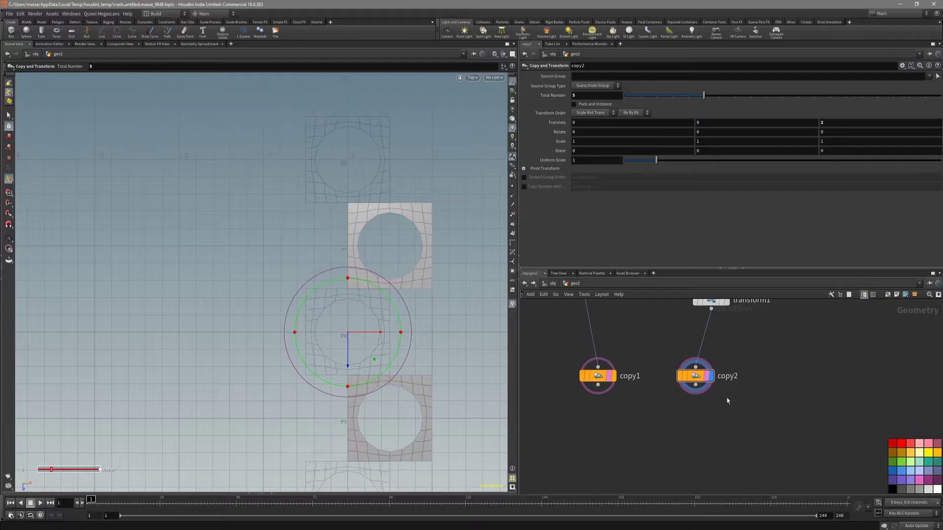
drag(786, 432, 572, 367)
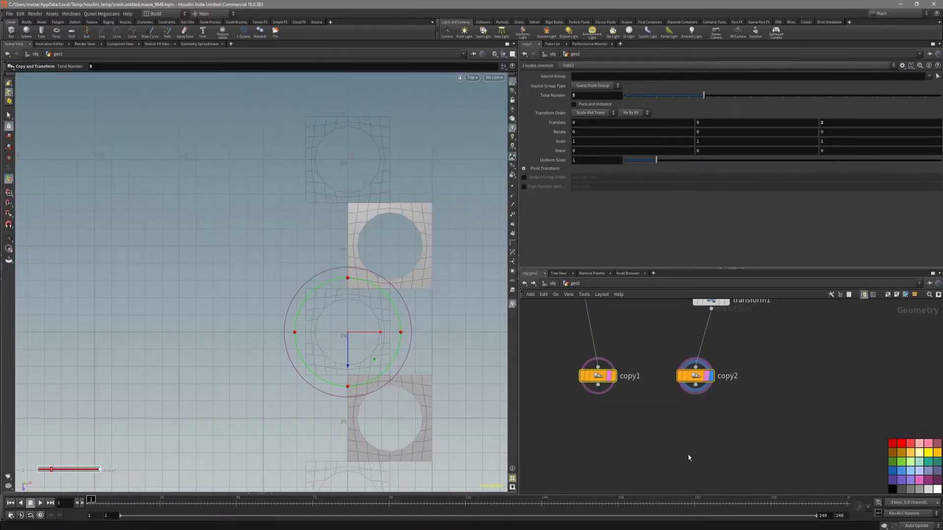
alt+drag(696, 385, 681, 417)
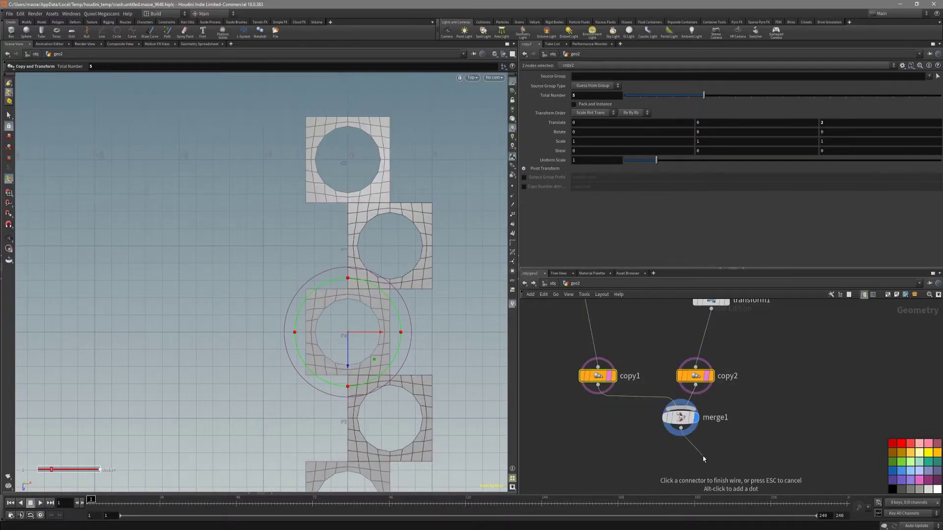
key(Escape)
middle_drag(709, 459, 691, 444)
drag(669, 411, 634, 436)
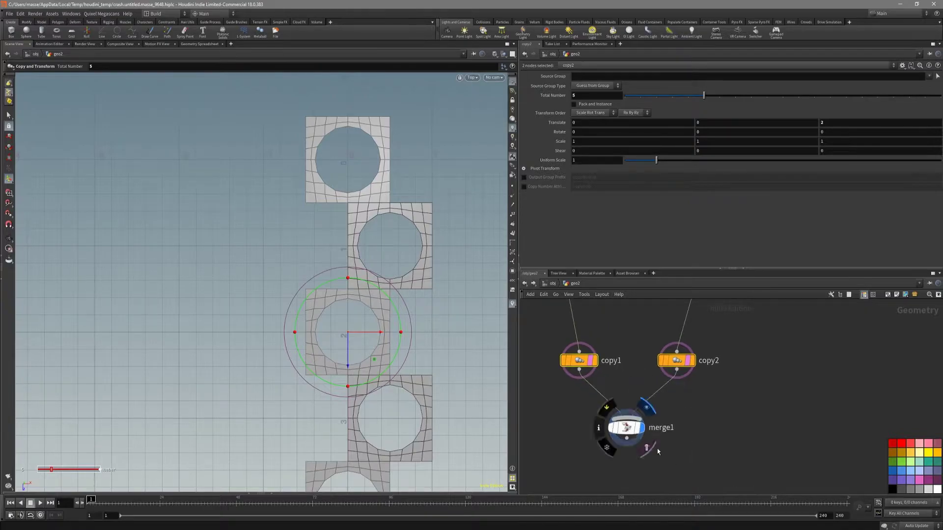
Select the Merge node and inspect the whole staggered column of merged tiles
middle_drag(680, 474, 680, 461)
drag(687, 458, 594, 409)
alt+scroll(442, 388, down, 4)
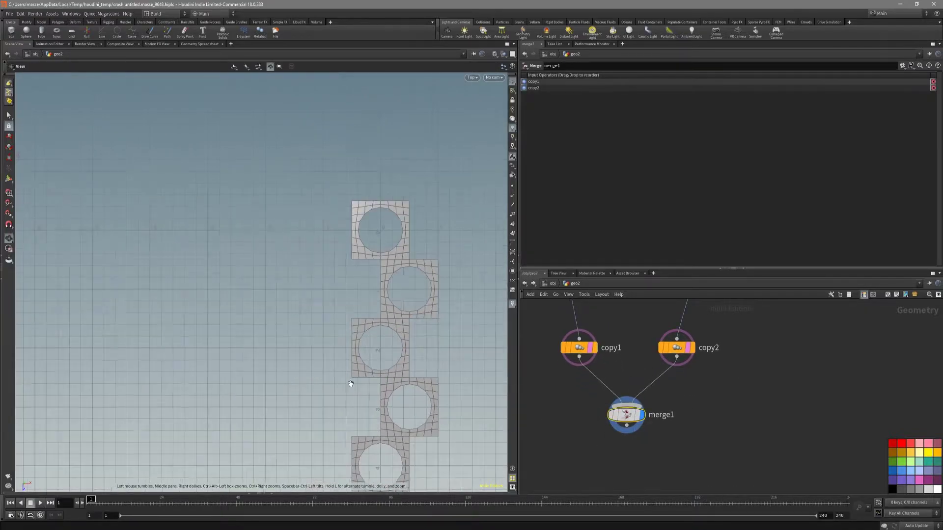
alt+middle_drag(405, 431, 383, 331)
alt+scroll(385, 339, down, 2)
alt+middle_drag(392, 401, 369, 347)
middle_drag(652, 466, 655, 440)
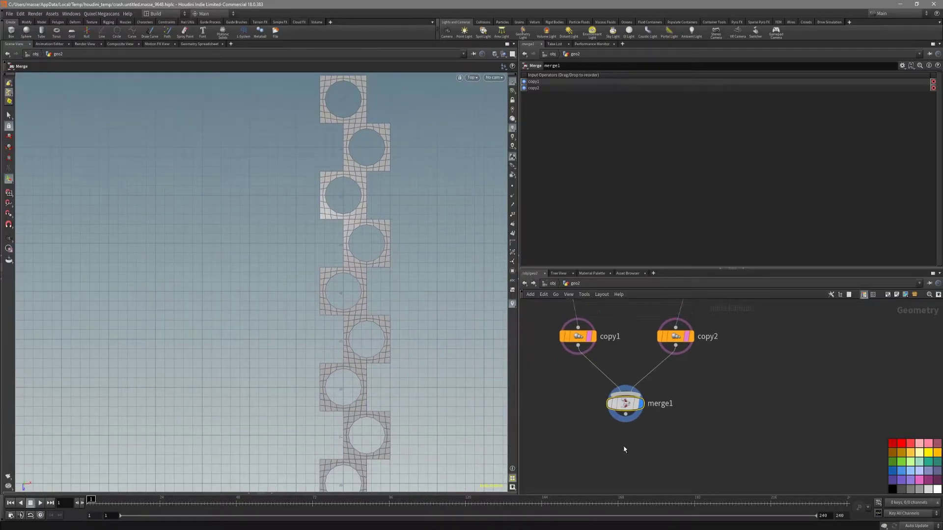
Append a Duplicate node below merge1 with an X translate of 1 and a total number of 6 copies
drag(629, 428, 634, 447)
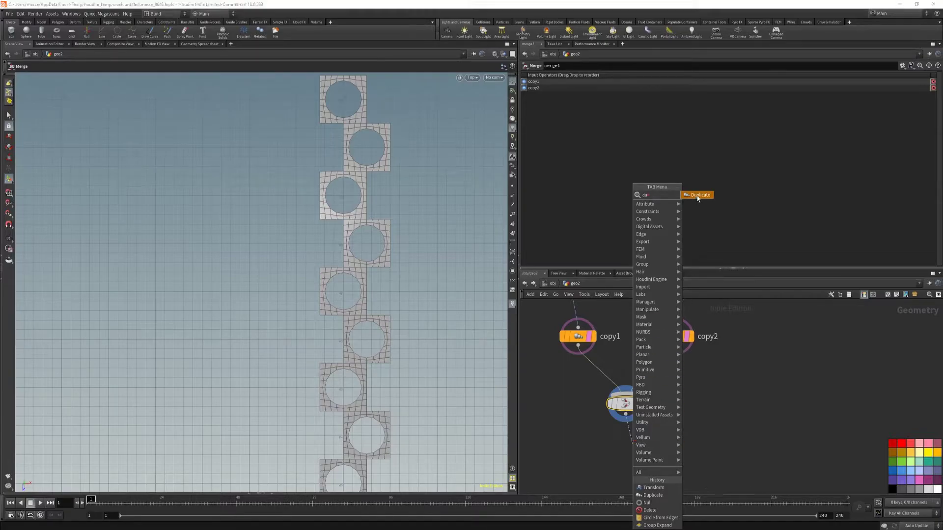
key(Return)
drag(383, 322, 443, 322)
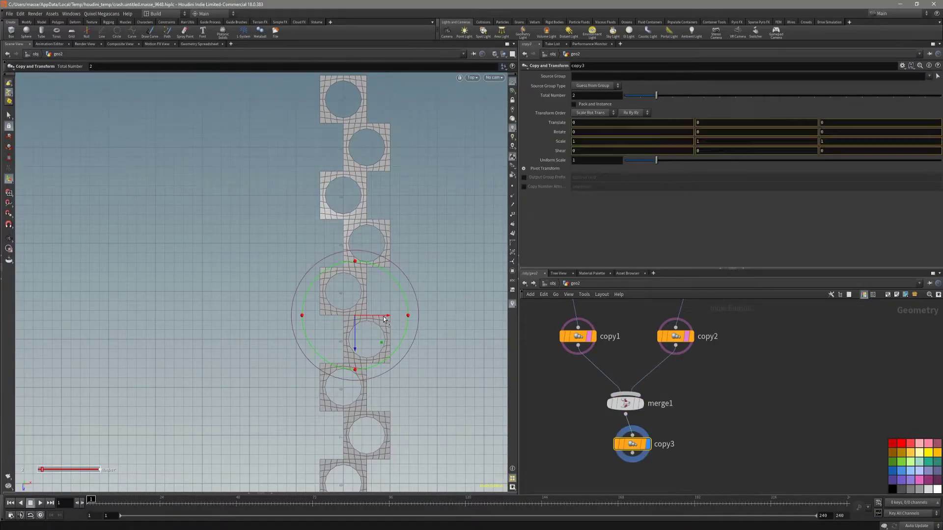
click(595, 123)
text(1)
key(Return)
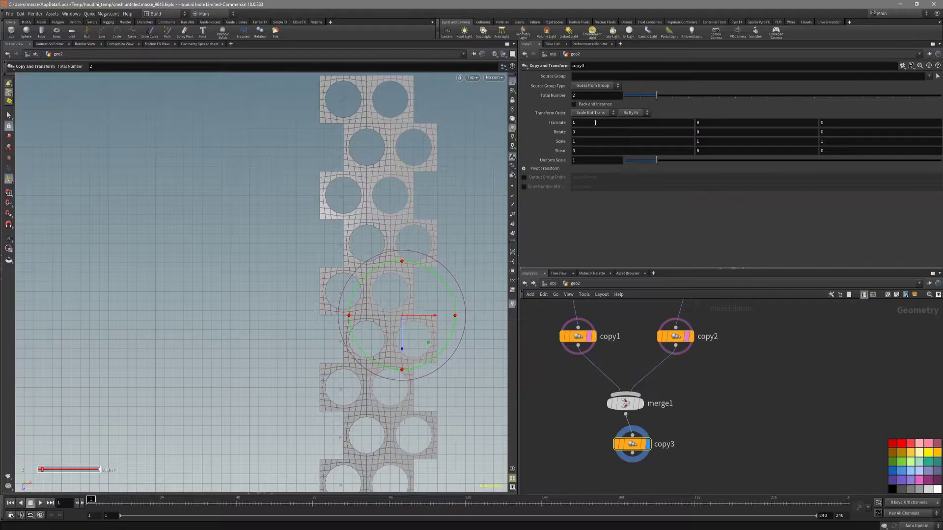
drag(657, 95, 710, 100)
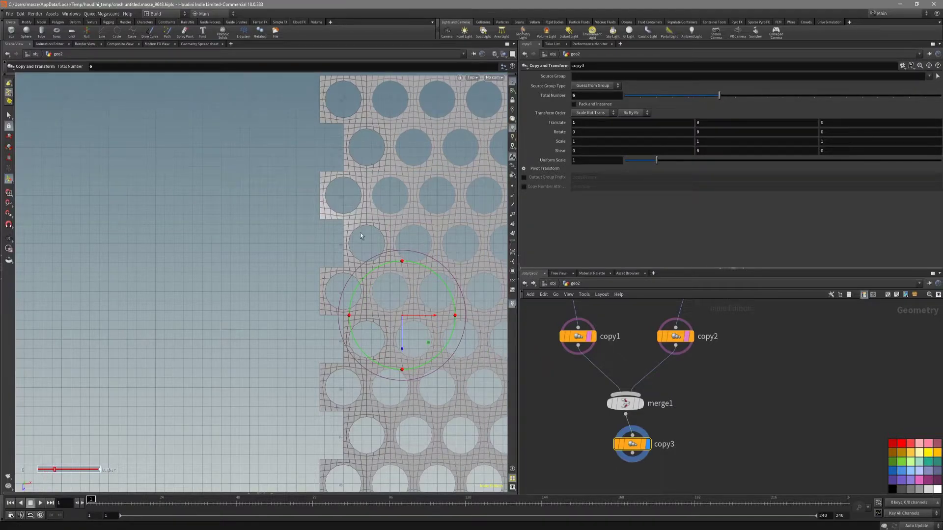
Examine the repeated tile pattern with and without wireframe, in both the top and perspective views
middle_drag(482, 248, 341, 253)
right_drag(341, 253, 310, 272)
key(shift+w)
middle_drag(346, 327, 368, 297)
middle_drag(334, 344, 338, 324)
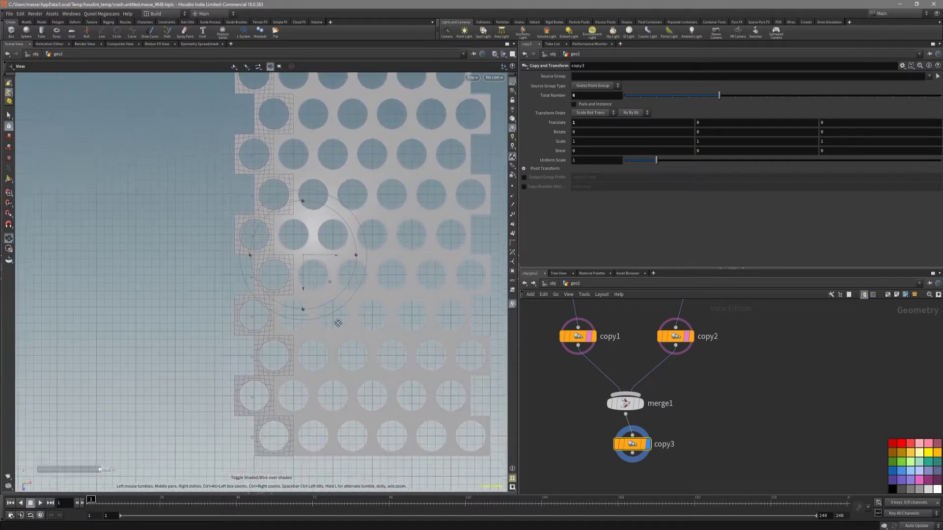
right_drag(338, 324, 407, 346)
middle_drag(408, 346, 384, 334)
key(shift+w)
key(space+1)
drag(354, 327, 367, 324)
right_drag(368, 324, 262, 434)
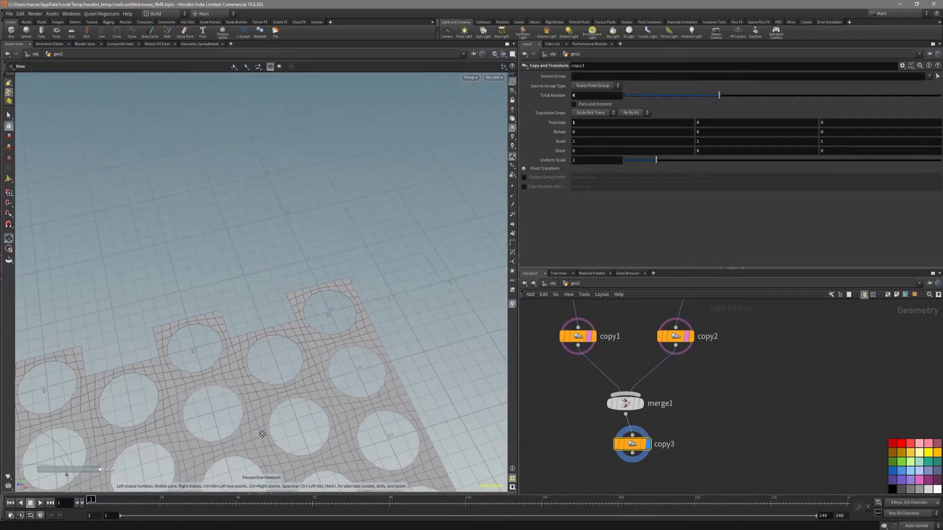
middle_drag(263, 434, 324, 318)
key(space+2)
right_drag(322, 317, 370, 282)
middle_drag(371, 282, 318, 356)
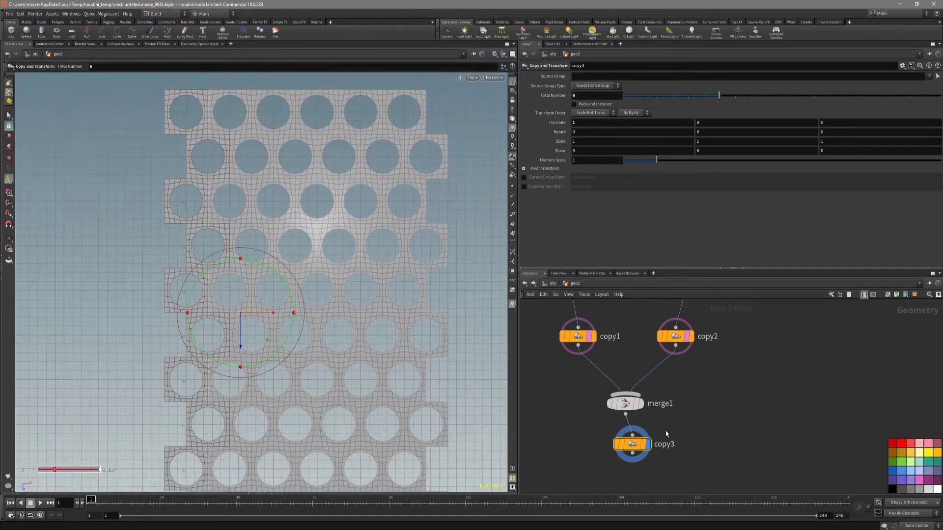
Try different hole sizes with the polybevel1 distance, finishing at 0.011
scroll(667, 434, down, 2)
middle_drag(683, 393, 658, 446)
middle_drag(616, 390, 639, 461)
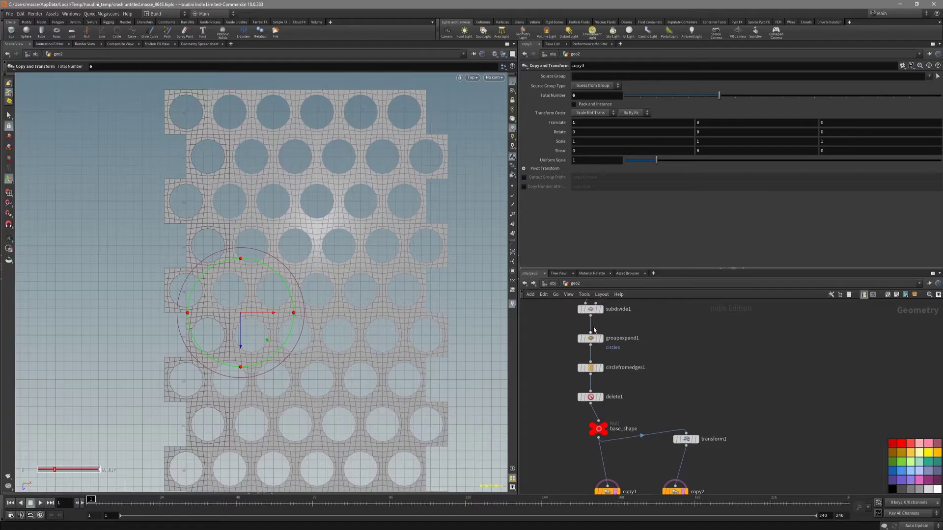
middle_drag(609, 341, 609, 380)
scroll(588, 339, up, 3)
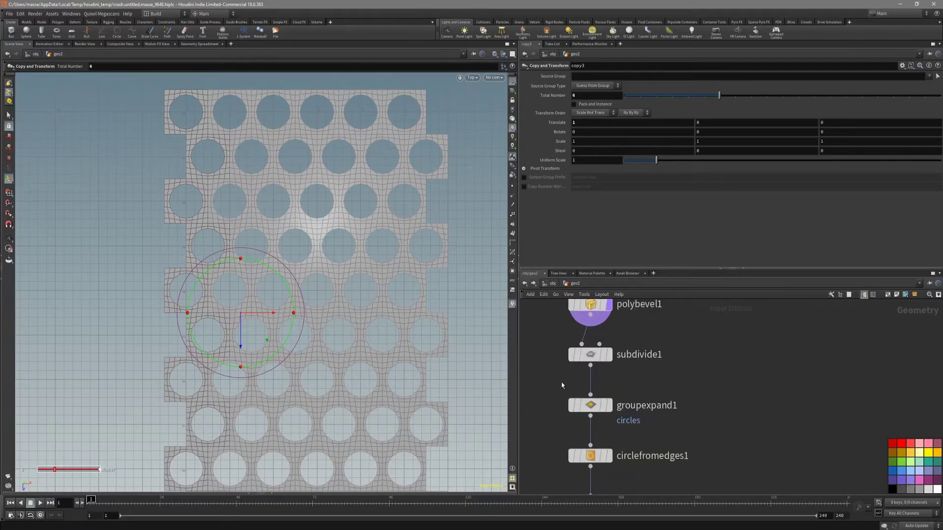
middle_drag(546, 344, 547, 421)
click(571, 383)
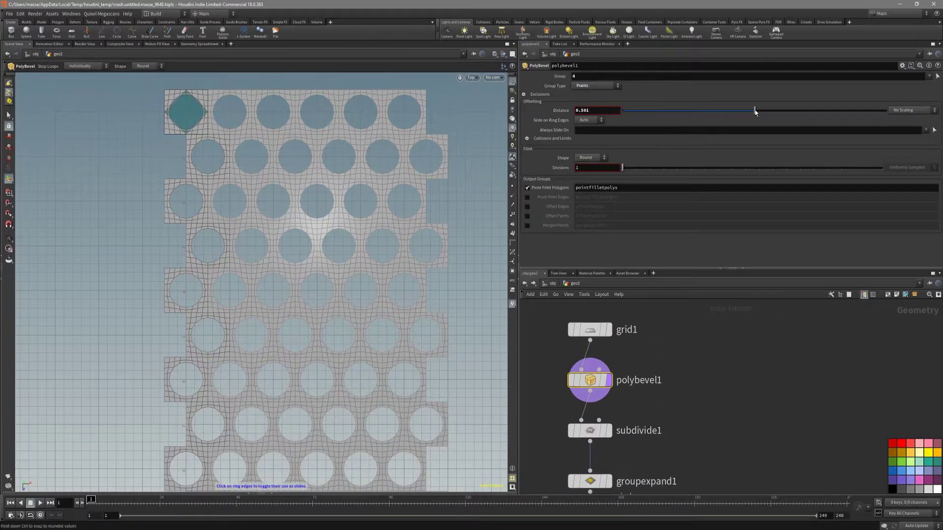
drag(755, 112, 787, 120)
mouse_move(744, 384)
middle_down()
mouse_move(756, 346)
mouse_move(747, 379)
middle_up()
drag(729, 118, 627, 124)
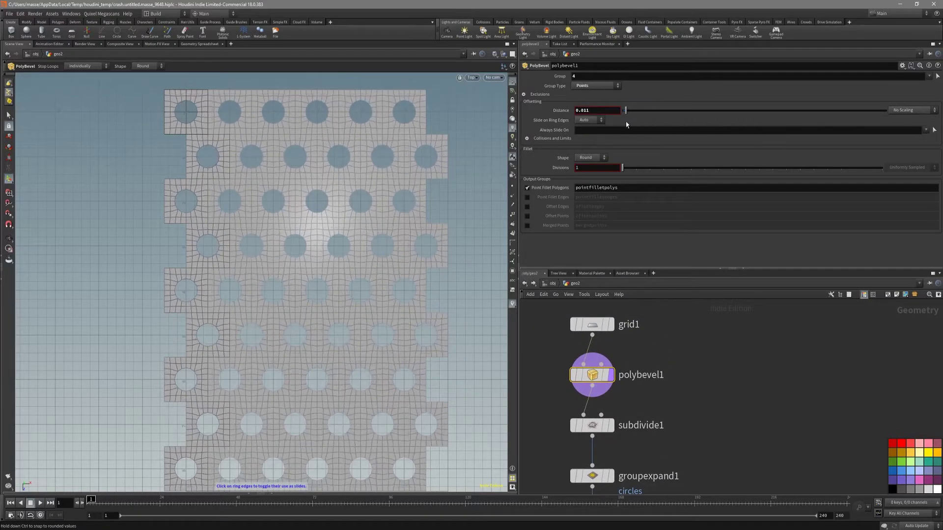
Set the steps of the groupexpand1 node to 0
middle_drag(691, 428, 701, 396)
click(656, 443)
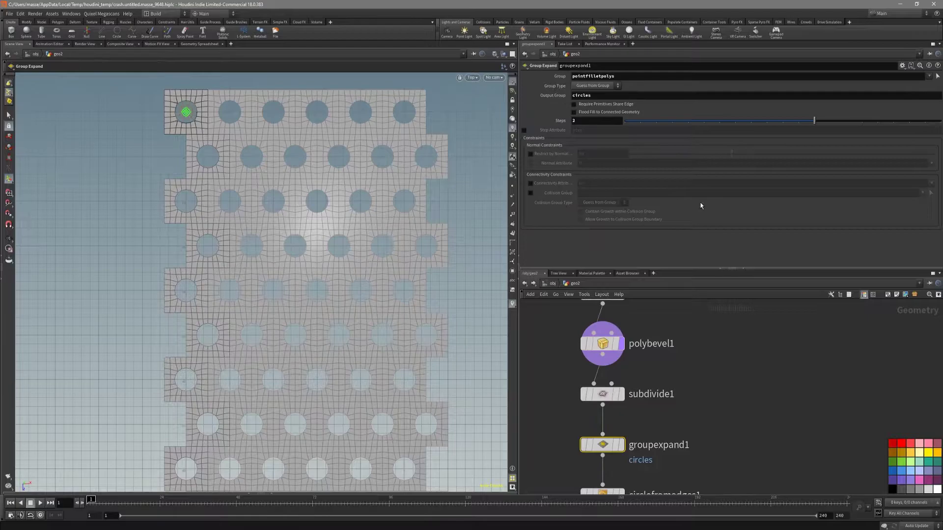
drag(815, 125, 784, 123)
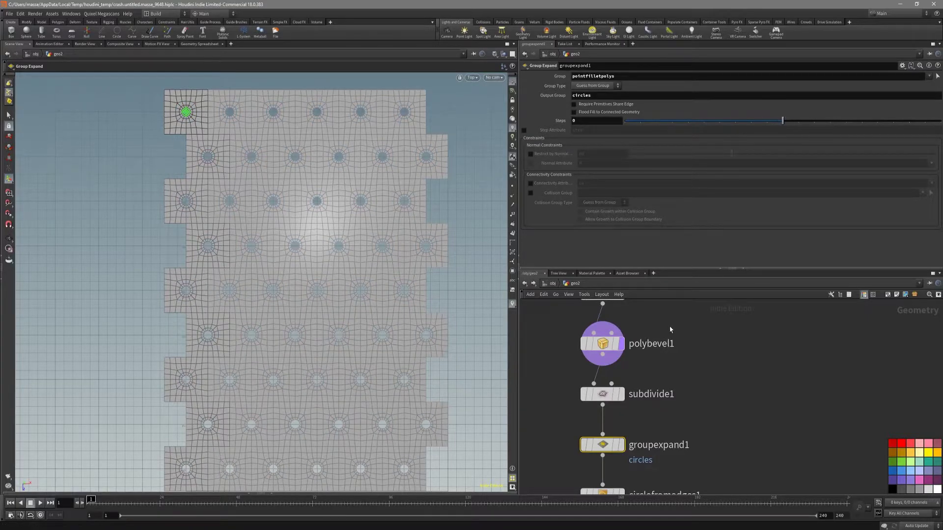
Set the polybevel1 distance to about 0.297
middle_drag(671, 329, 667, 355)
click(649, 370)
drag(640, 116, 701, 115)
middle_drag(743, 361, 743, 320)
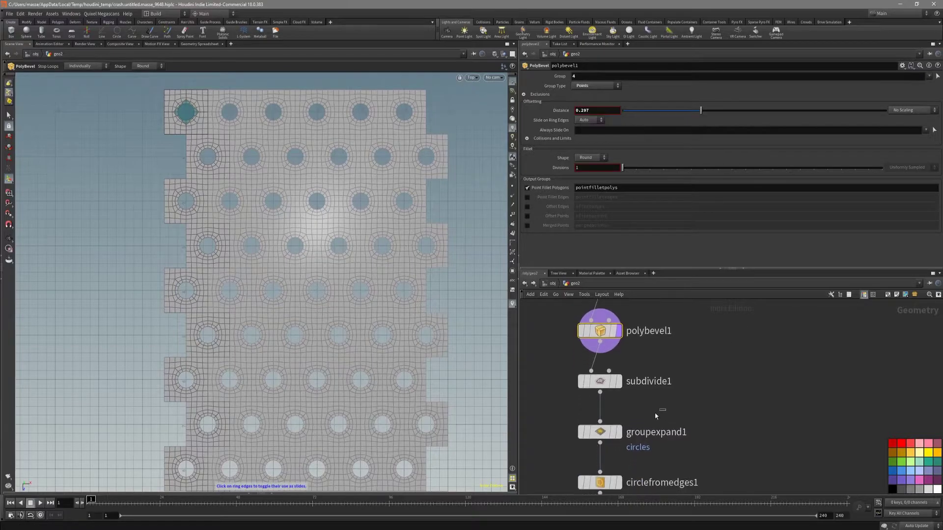
Set the groupexpand1 steps to 2 to enlarge the holes
click(653, 432)
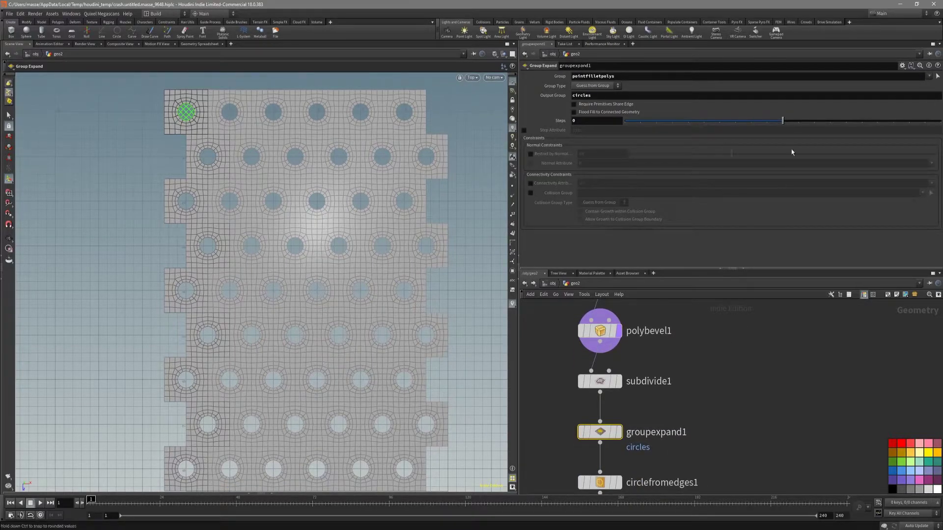
drag(783, 120, 819, 127)
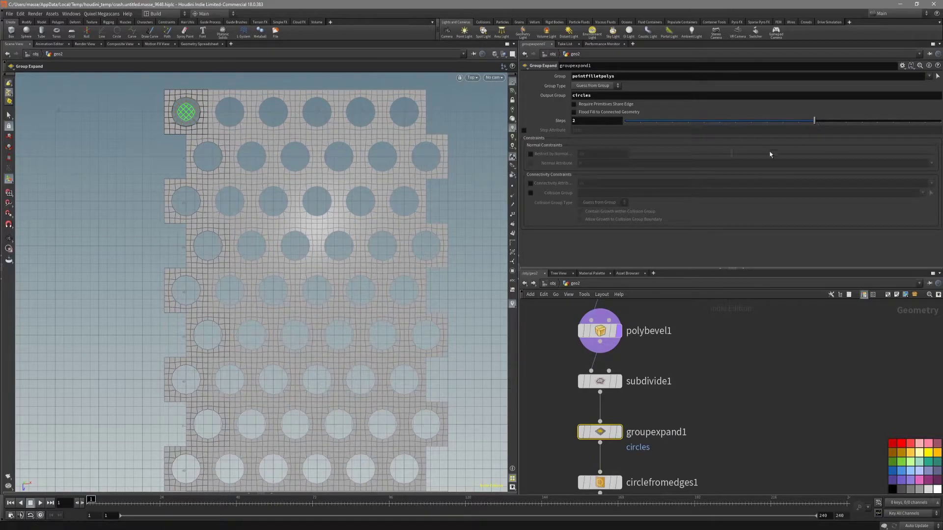
middle_drag(448, 384, 474, 326)
scroll(713, 464, down, 3)
middle_drag(713, 466, 697, 332)
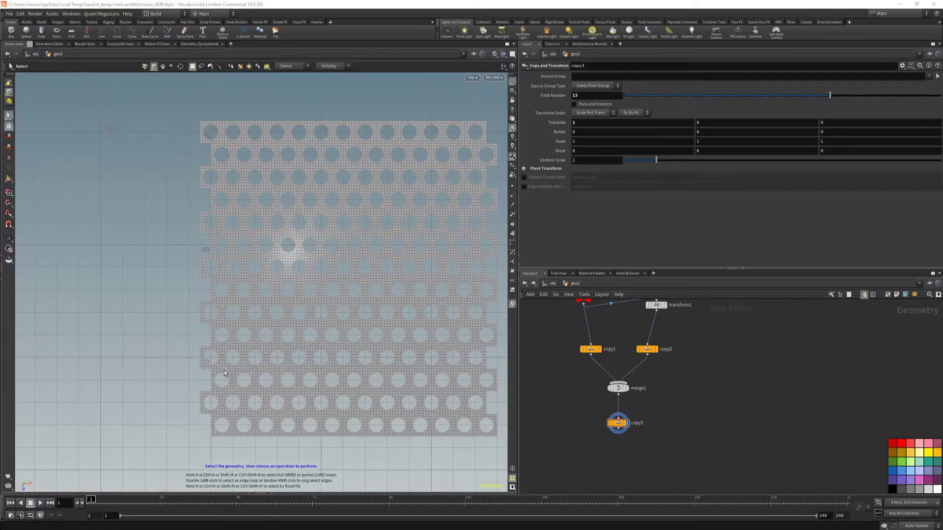
Append a Bend node below copy3, display it, and move it further down in the network
alt+middle_drag(170, 331, 181, 358)
scroll(193, 361, down, 1)
scroll(193, 349, up, 1)
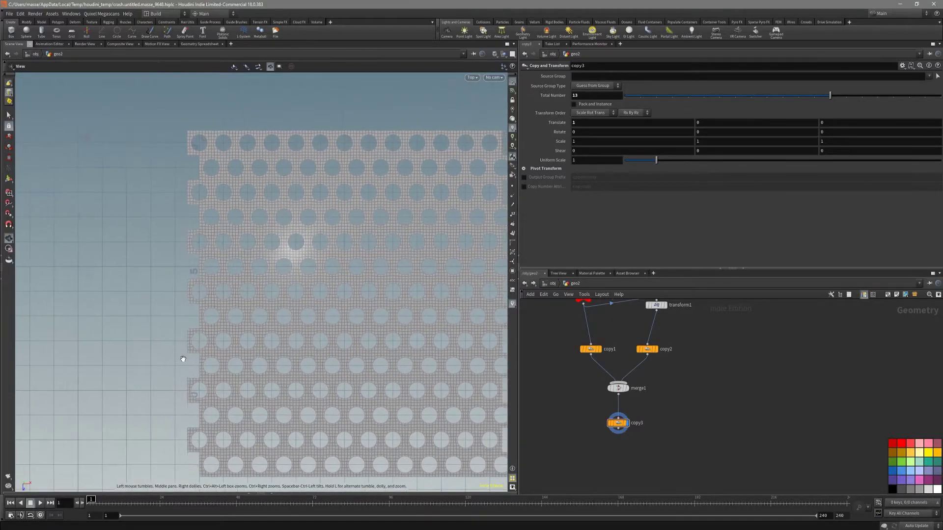
key(space+1)
alt+drag(202, 362, 223, 342)
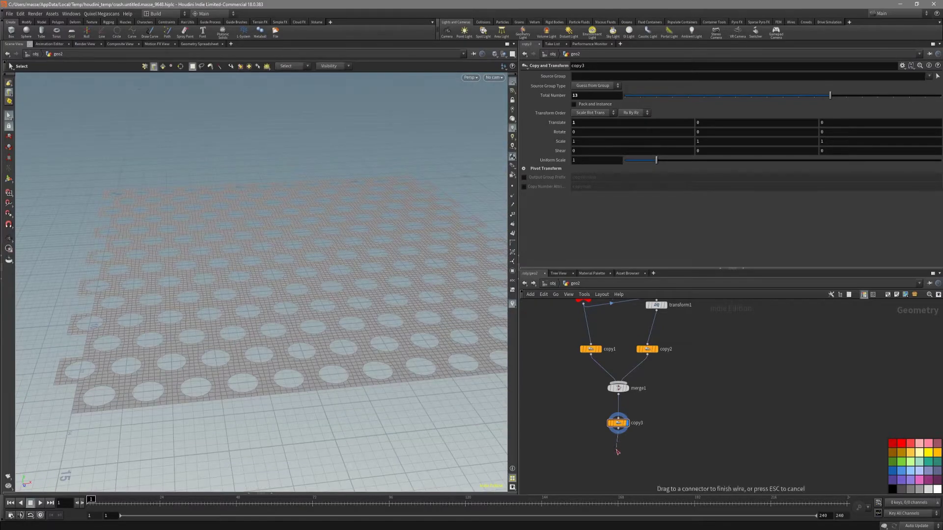
key(Tab)
text(bend)
key(Return)
click(615, 450)
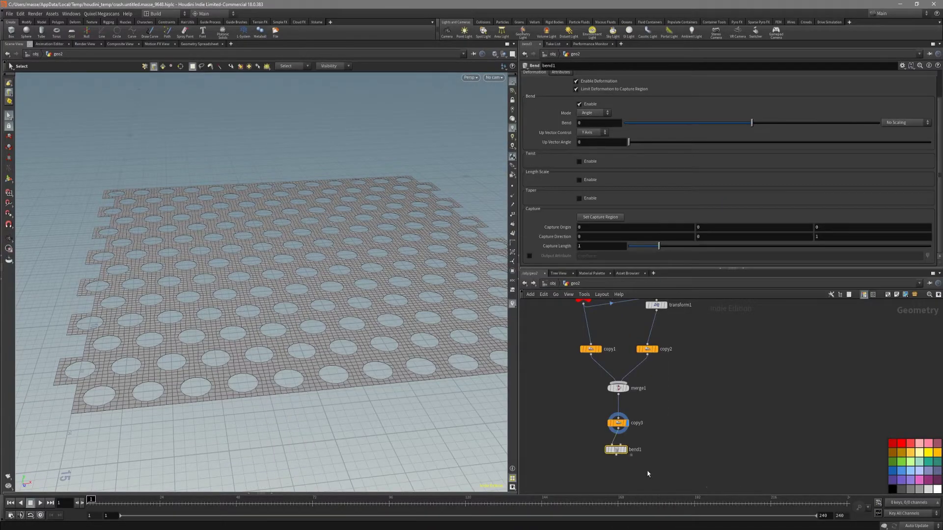
click(625, 450)
drag(616, 452, 617, 475)
Make room above copy3 and insert a displayed Transform node between merge1 and copy3
drag(617, 424, 615, 441)
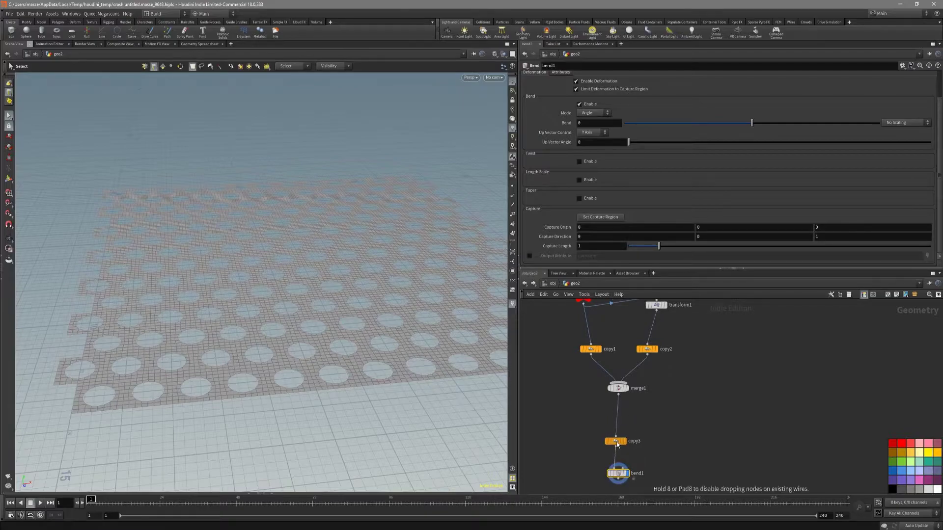
key(Tab)
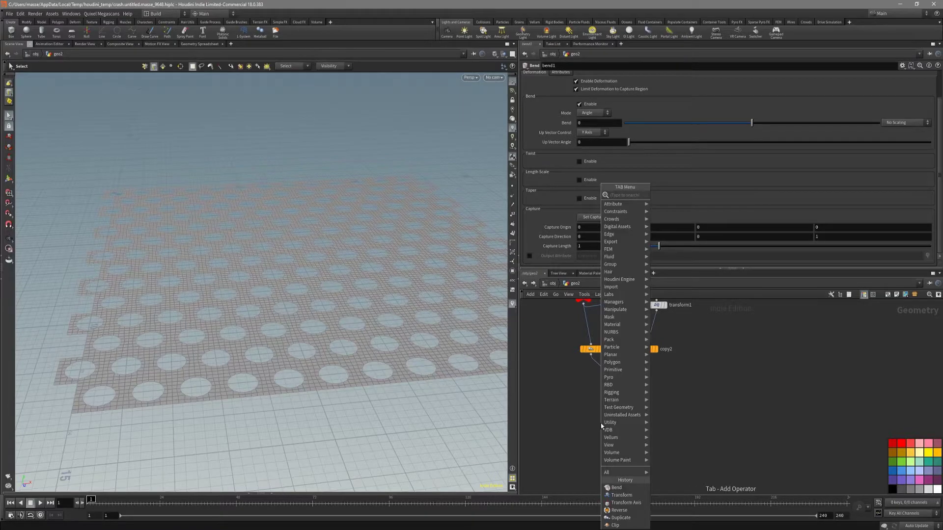
text(trans)
key(Return)
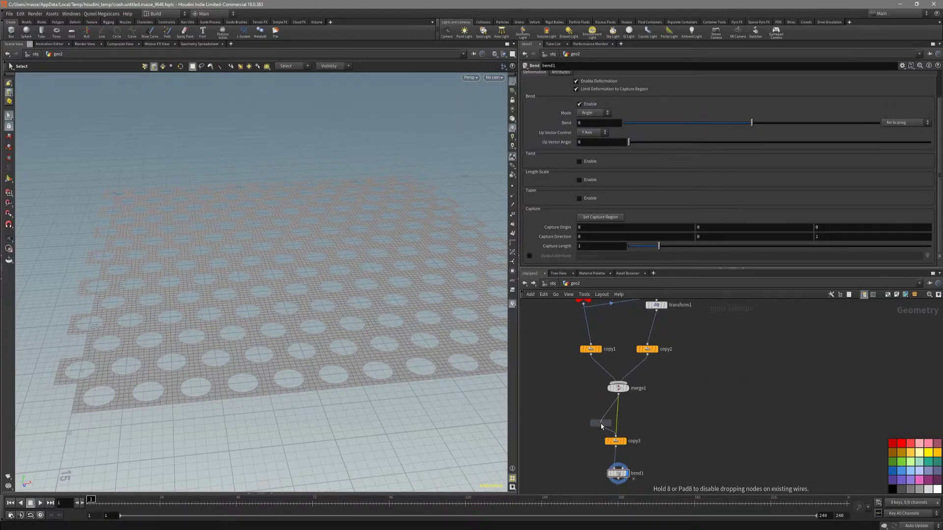
click(600, 423)
Set the X translate of transform2 to 0.5 so the tile column starts at the grid's origin line
key(space+2)
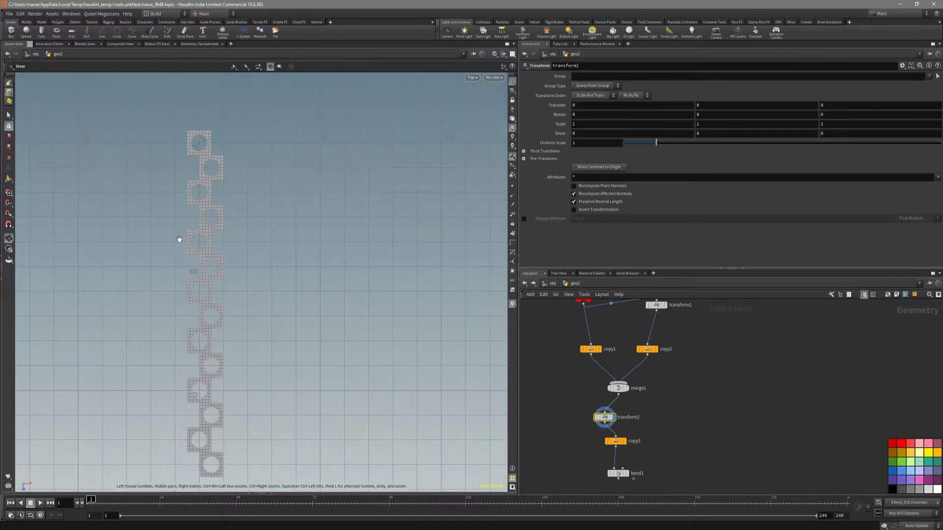
right_drag(180, 239, 191, 245)
middle_drag(215, 245, 295, 282)
right_drag(282, 255, 302, 285)
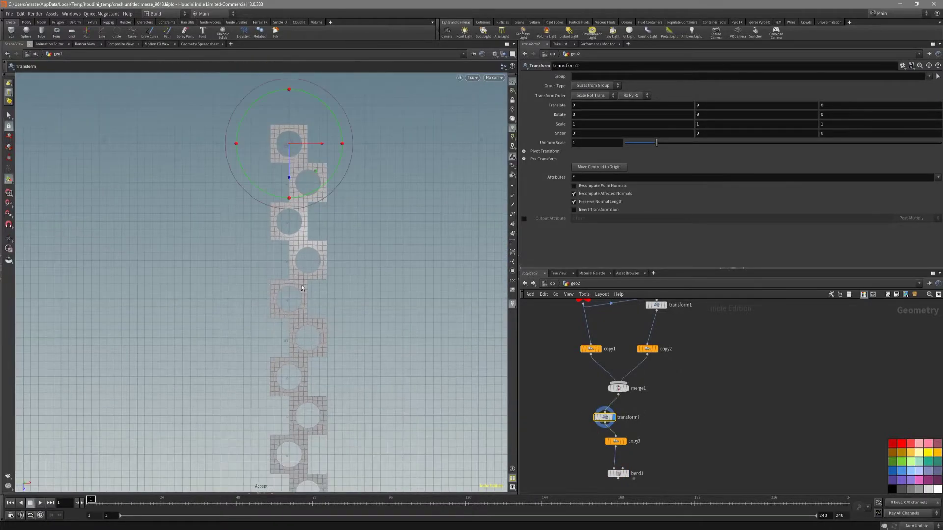
middle_drag(328, 148, 336, 289)
right_drag(337, 289, 371, 289)
drag(318, 291, 341, 293)
right_drag(289, 293, 315, 293)
drag(351, 293, 353, 291)
click(592, 96)
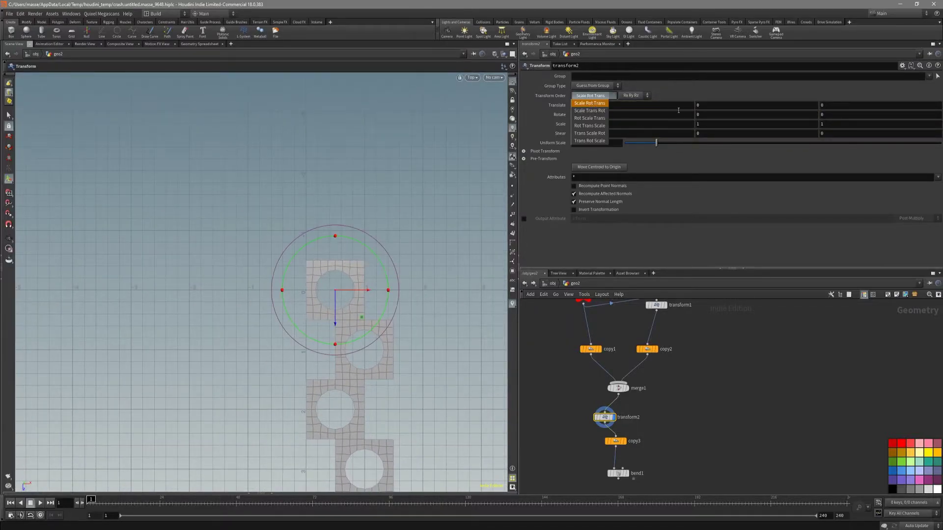
click(668, 97)
click(601, 108)
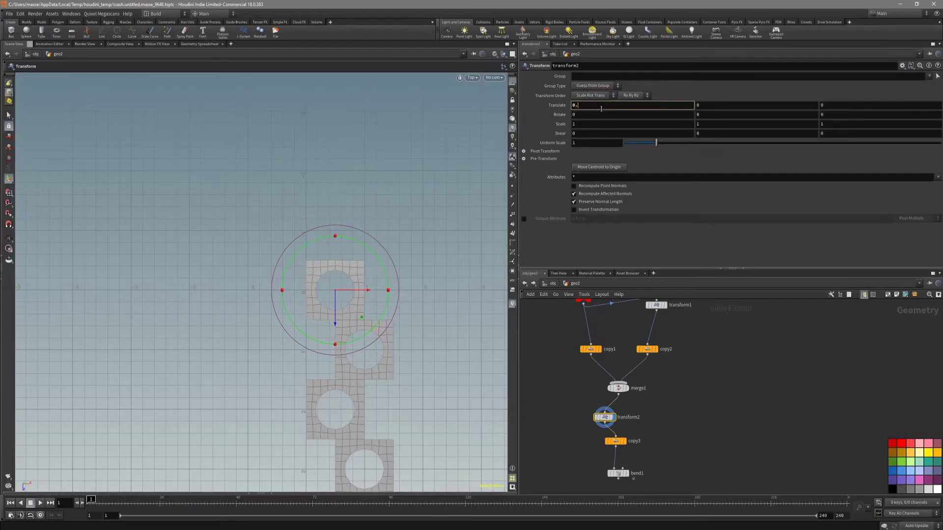
Examine the shifted tile column along its length in the top view
alt+middle_drag(372, 423, 390, 275)
scroll(390, 275, down, 3)
mouse_move(421, 419)
alt+middle_down()
mouse_move(402, 381)
mouse_move(404, 290)
alt+middle_up()
alt+middle_drag(411, 338, 381, 343)
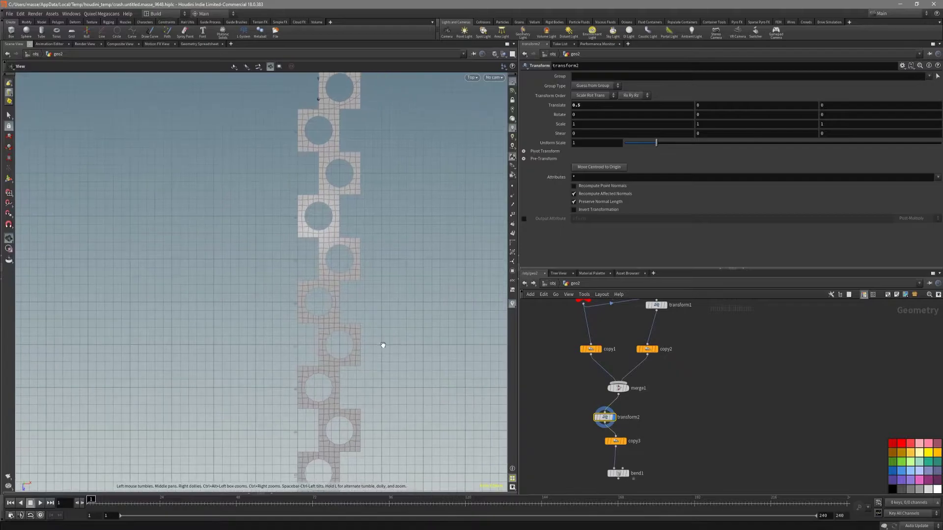
scroll(381, 343, down, 2)
alt+middle_drag(351, 279, 341, 362)
alt+middle_drag(343, 263, 320, 352)
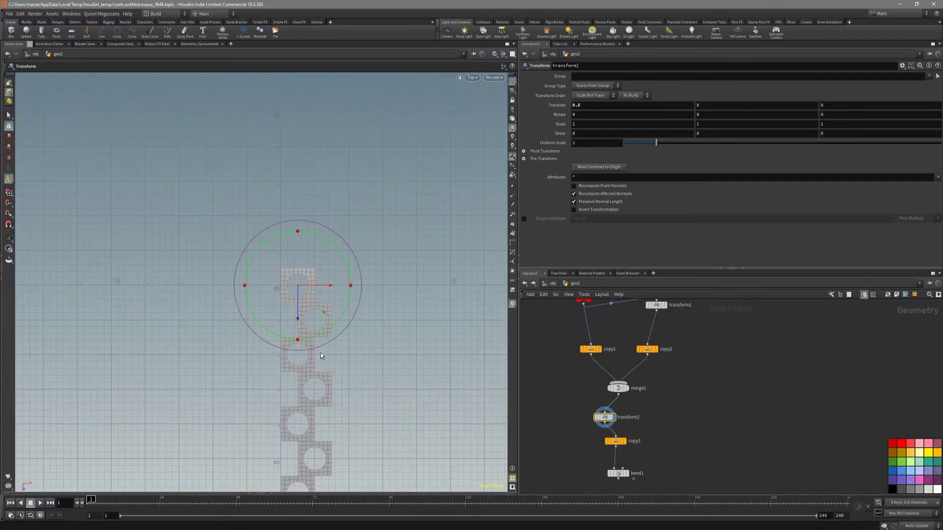
Select and display bend1, and frame its capture region against the full tile pattern
click(624, 442)
alt+middle_drag(422, 446, 404, 312)
middle_drag(650, 473, 646, 451)
drag(660, 443, 600, 463)
key(r)
alt+middle_drag(400, 419, 362, 347)
scroll(362, 347, down, 3)
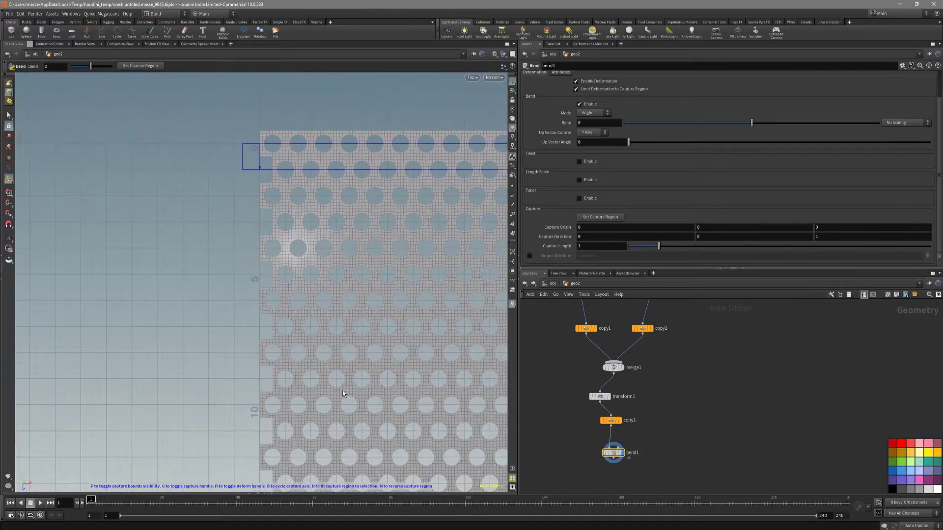
alt+middle_drag(350, 378, 312, 377)
middle_drag(595, 471, 608, 466)
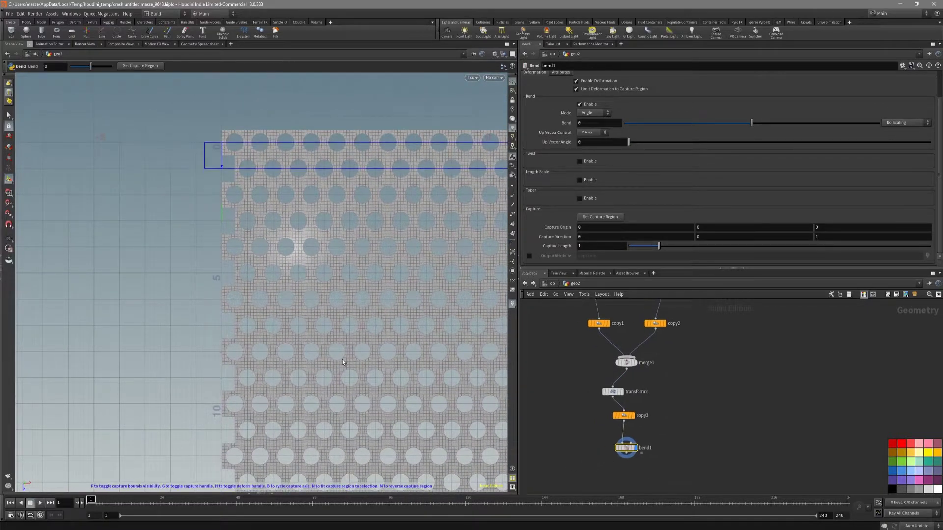
Fit the bend capture region to the whole sheet along the X direction, with a capture length of 13.5
key(n)
scroll(346, 388, down, 2)
alt+drag(348, 405, 319, 384)
alt+middle_drag(320, 384, 336, 397)
key(m)
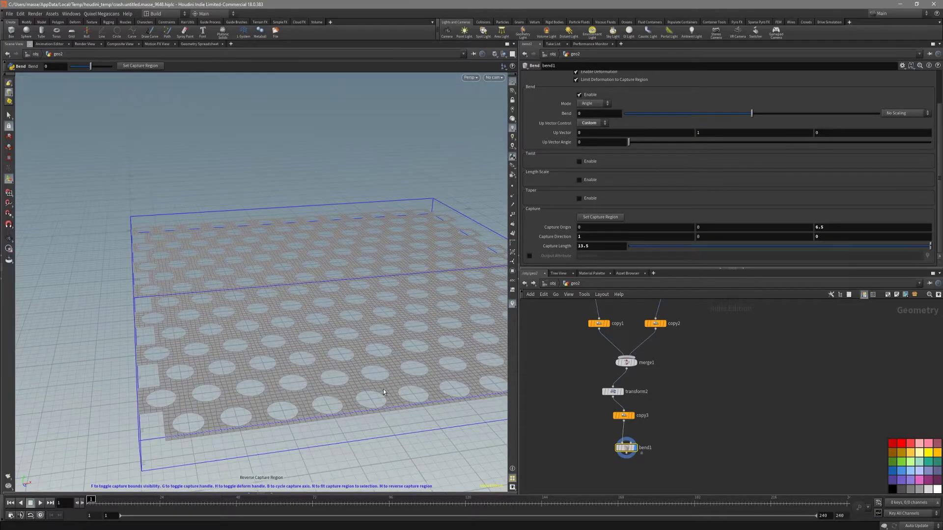
drag(383, 389, 429, 342)
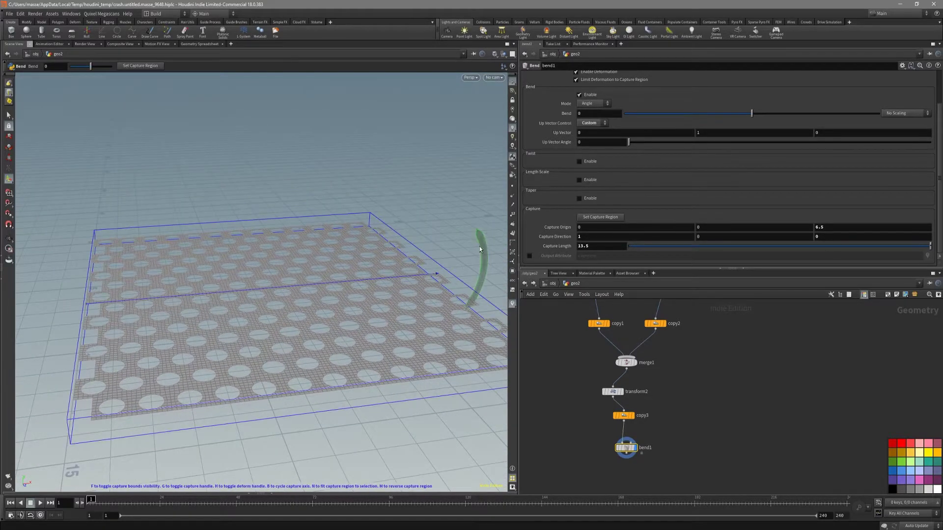
Bend the perforated sheet into a tube with a bend angle of about 364 degrees and check its seam
drag(480, 246, 175, 274)
alt+middle_drag(177, 314, 323, 352)
alt+drag(323, 351, 244, 387)
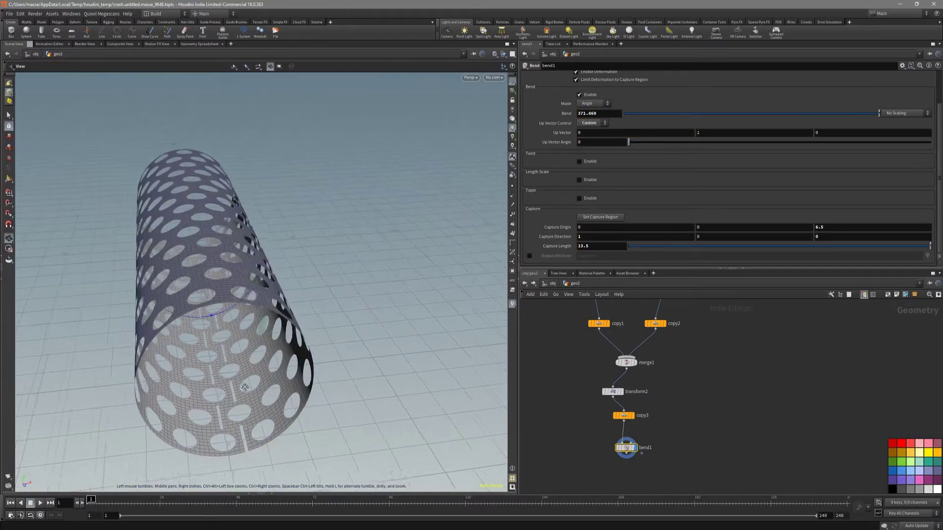
alt+middle_drag(245, 387, 294, 375)
alt+right_drag(295, 375, 358, 358)
drag(325, 262, 349, 316)
alt+drag(278, 388, 250, 398)
alt+right_drag(251, 398, 324, 405)
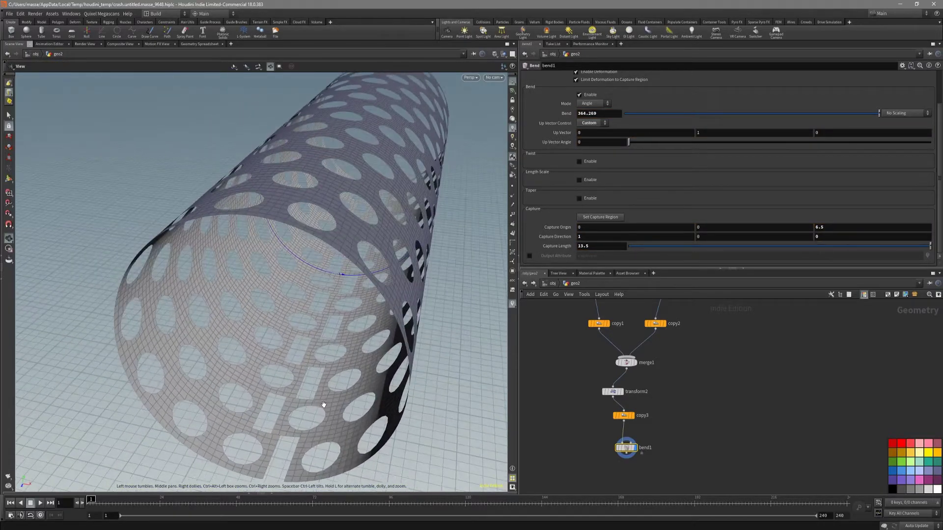
Flatten the tube by setting the bend angle to 0 and check the sheet against its capture region
key(Return)
drag(324, 404, 352, 308)
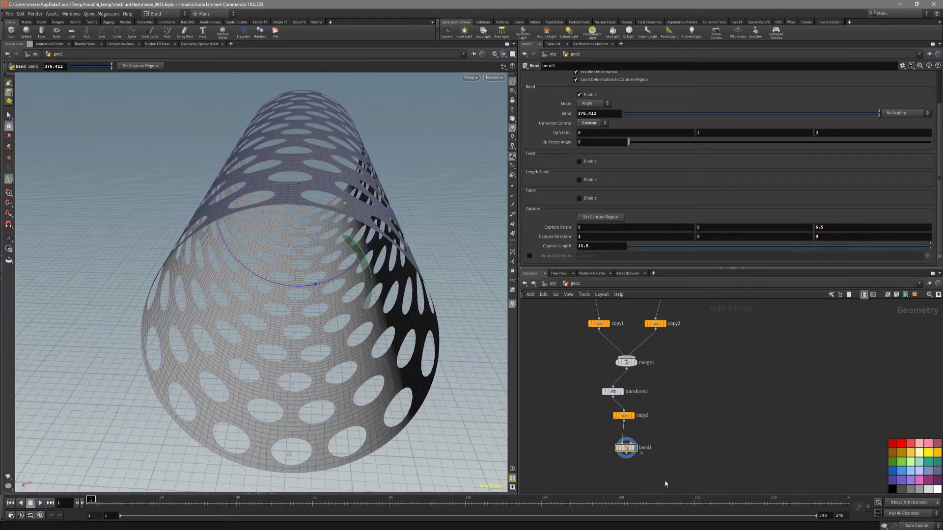
text(0)
key(Return)
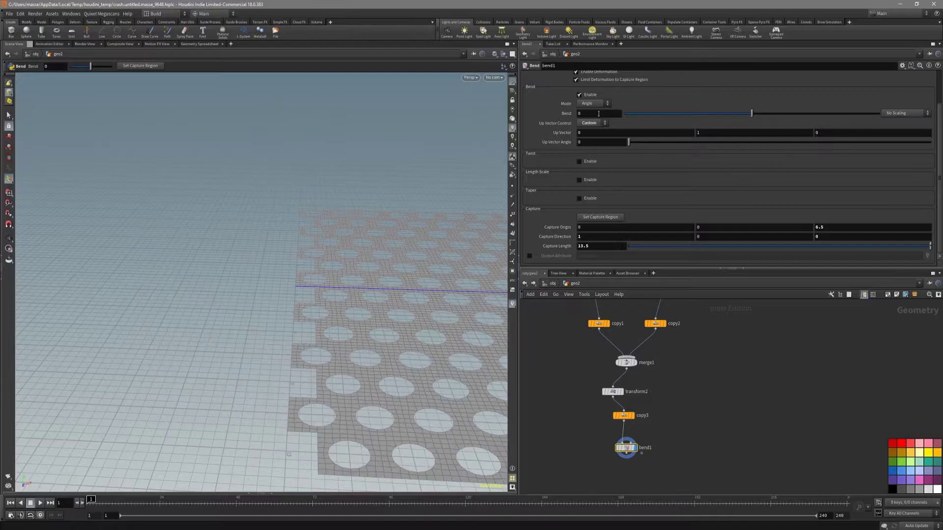
alt+drag(328, 257, 354, 301)
alt+right_drag(354, 301, 169, 309)
alt+drag(169, 308, 172, 320)
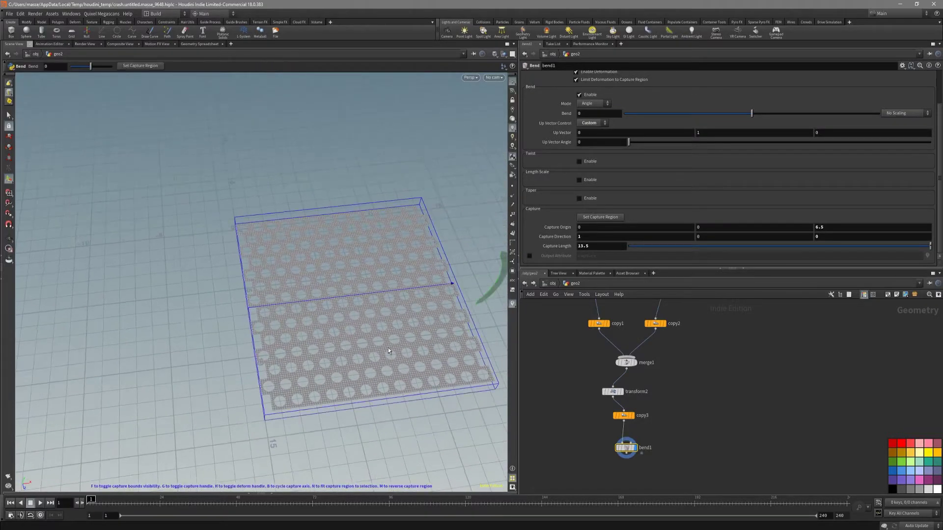
alt+drag(388, 347, 362, 326)
alt+right_drag(362, 326, 377, 319)
key(Escape)
drag(432, 270, 359, 324)
key(Return)
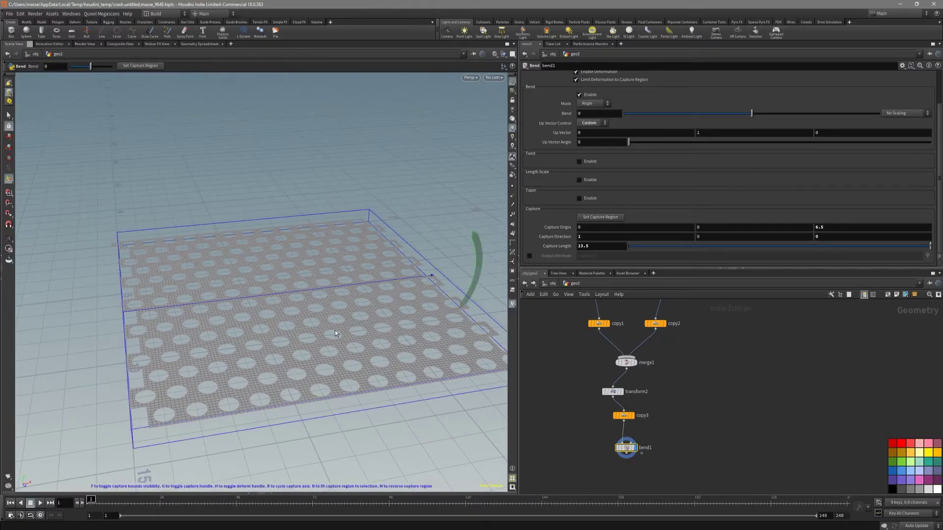
Set copy3's total number to 12 and compare the shorter sheet with the bend capture length
click(617, 417)
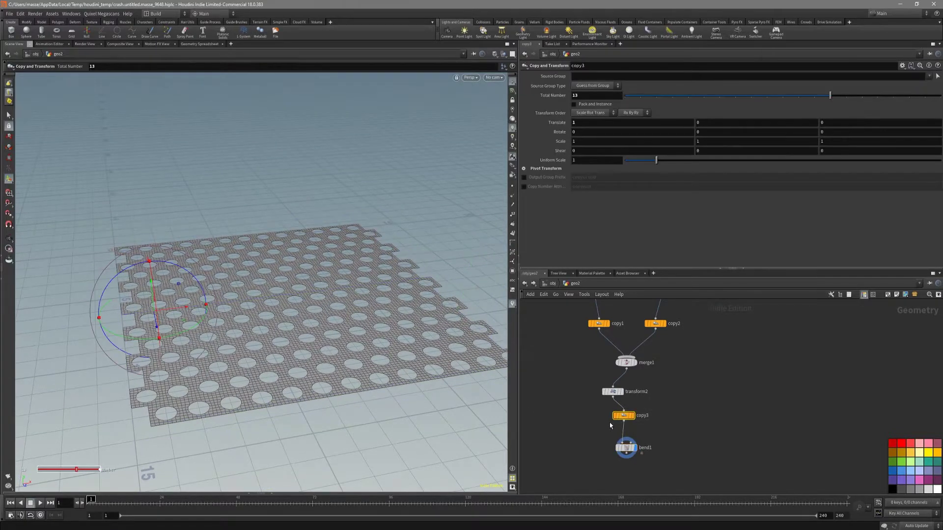
mouse_move(833, 98)
mouse_down()
mouse_move(886, 94)
mouse_move(658, 96)
mouse_move(819, 101)
mouse_up()
click(626, 448)
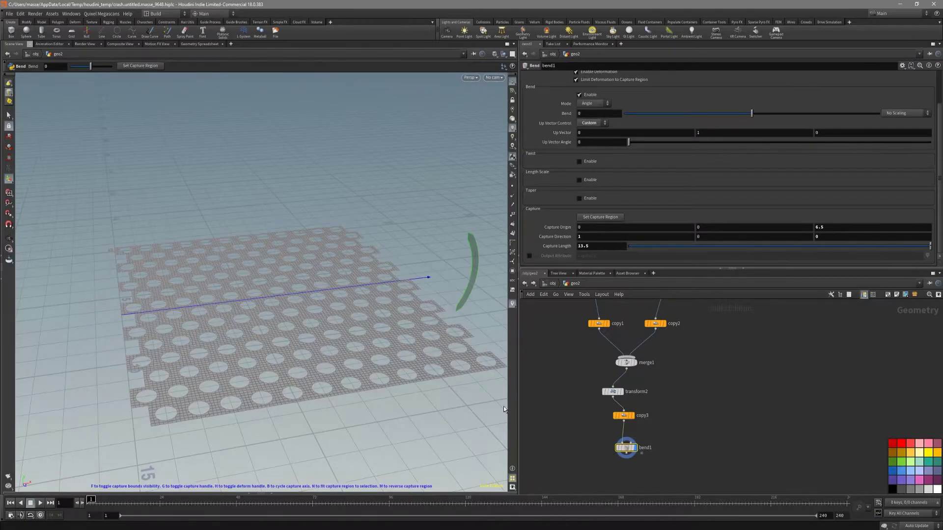
alt+drag(376, 322, 368, 342)
alt+drag(436, 285, 359, 316)
key(Return)
alt+middle_drag(385, 359, 386, 343)
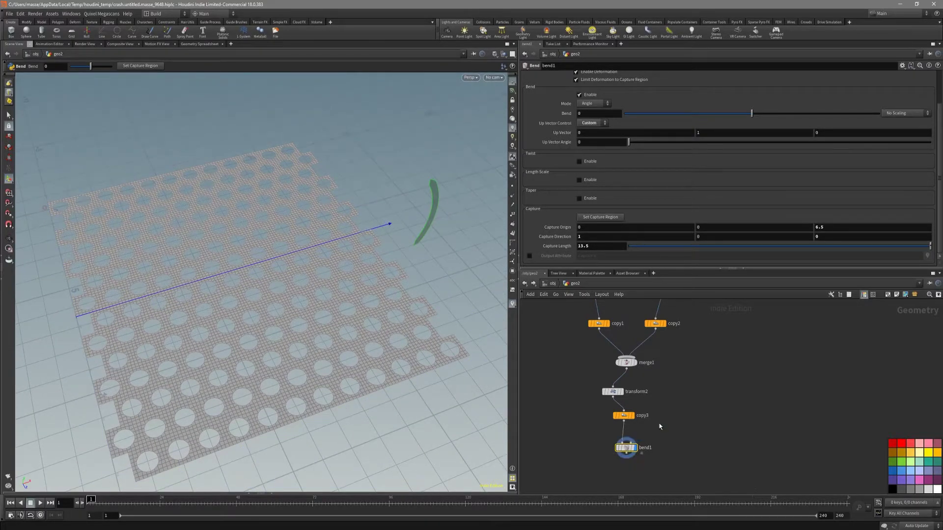
Link bend1's capture length to copy3's total number with the relative reference ch("../copy3/ncy")
click(622, 417)
right_click(587, 99)
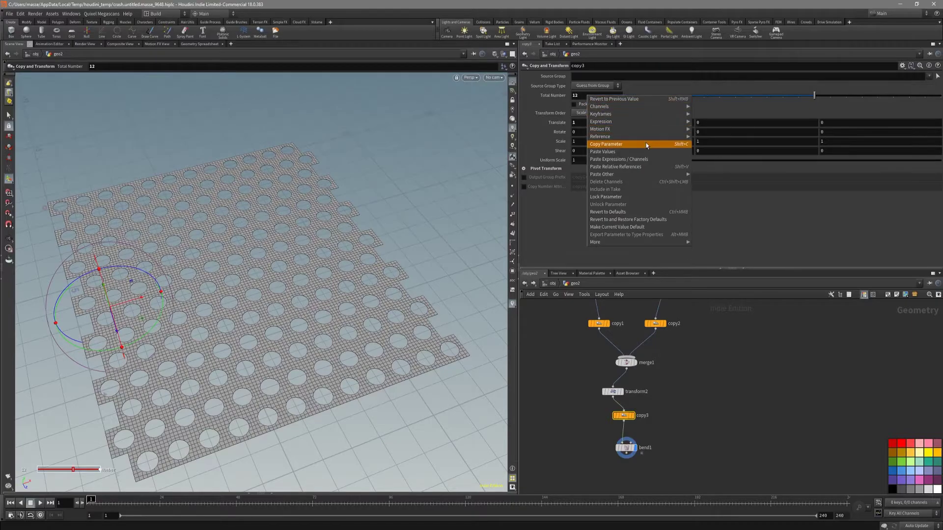
click(646, 146)
middle_drag(701, 394, 705, 359)
drag(676, 391, 634, 418)
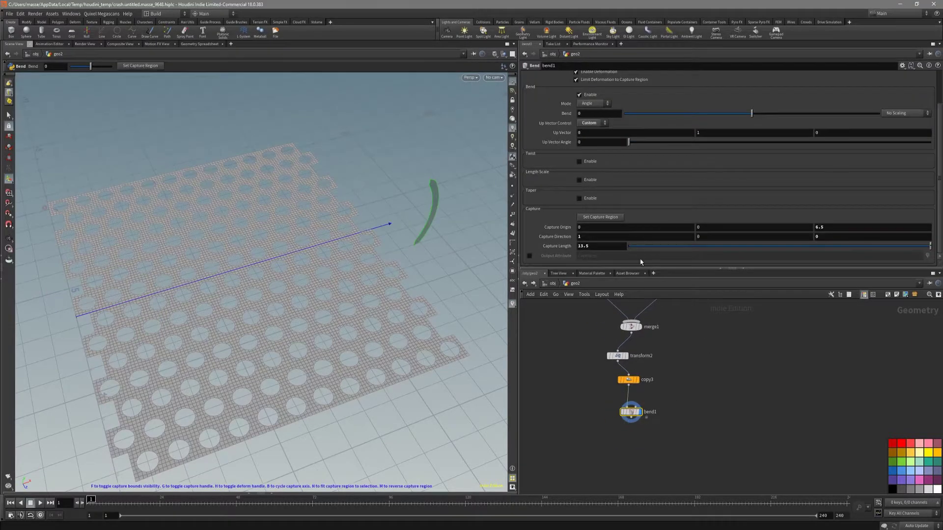
click(596, 248)
key(ctrl+v)
key(Return)
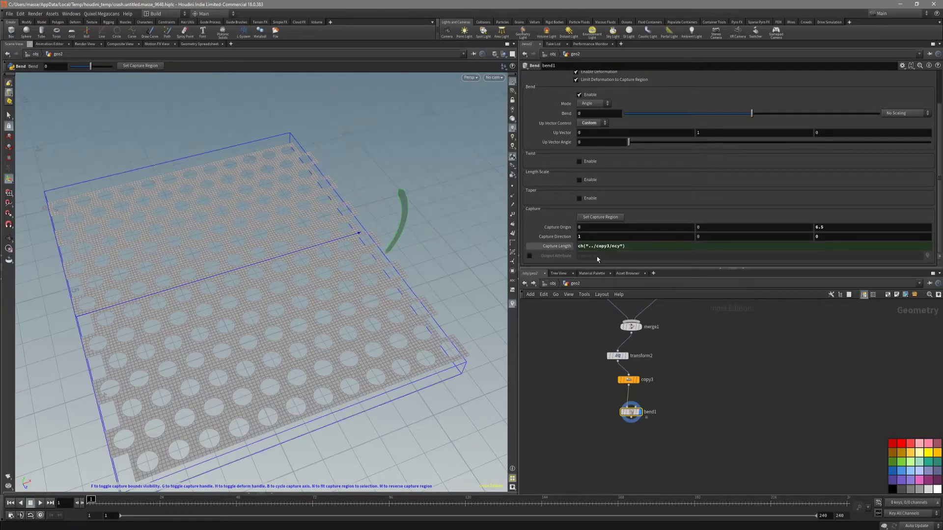
Extend the capture length expression to ch("../copy3/ncy") + 0.5 and check that the region covers the sheet's edge
click(633, 247)
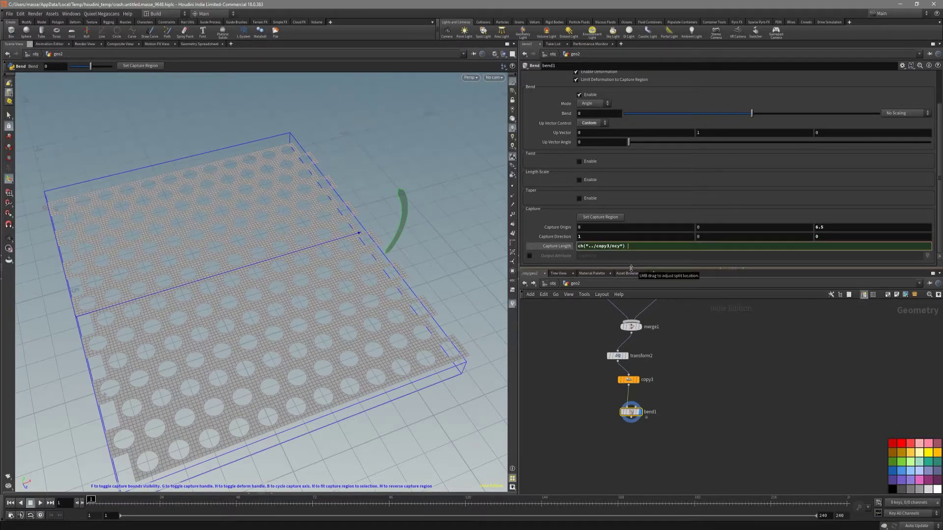
text(+ 0.5)
key(Return)
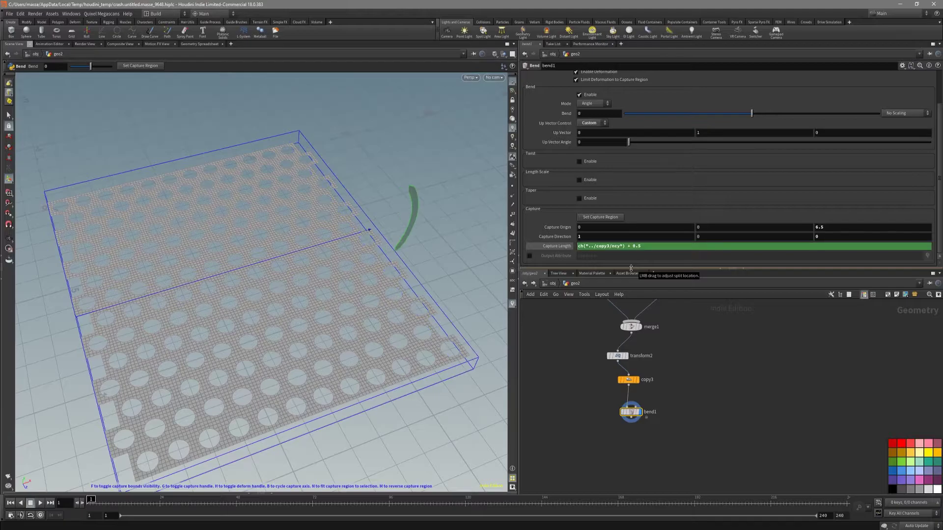
alt+drag(400, 287, 388, 215)
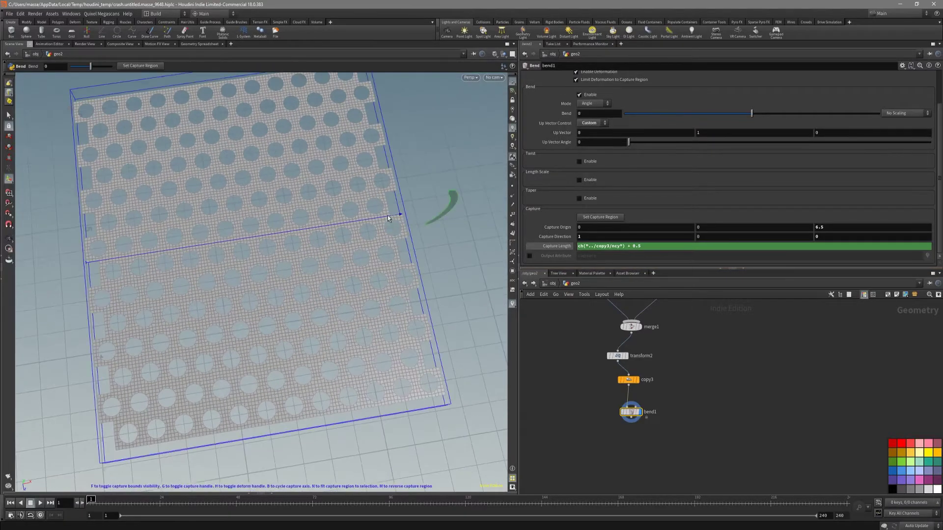
alt+drag(406, 263, 434, 333)
key(space+2)
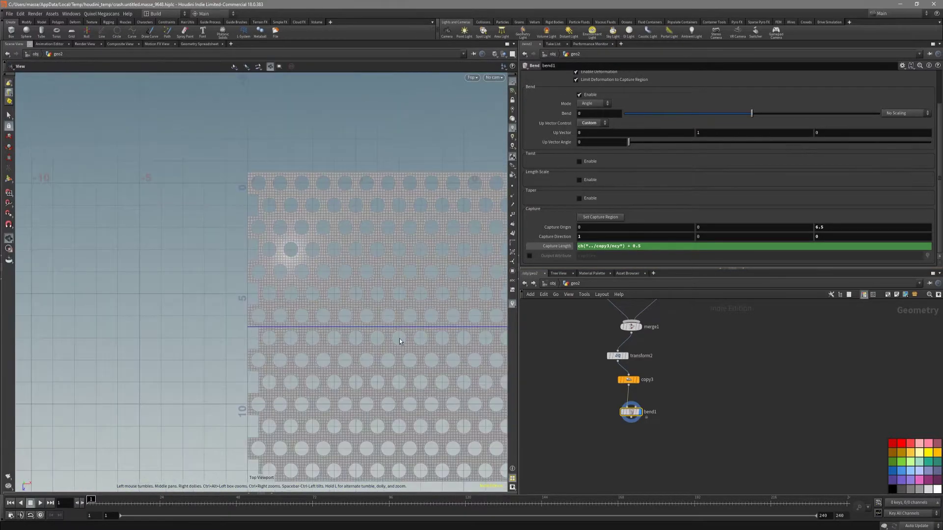
key(space+1)
alt+drag(416, 365, 376, 317)
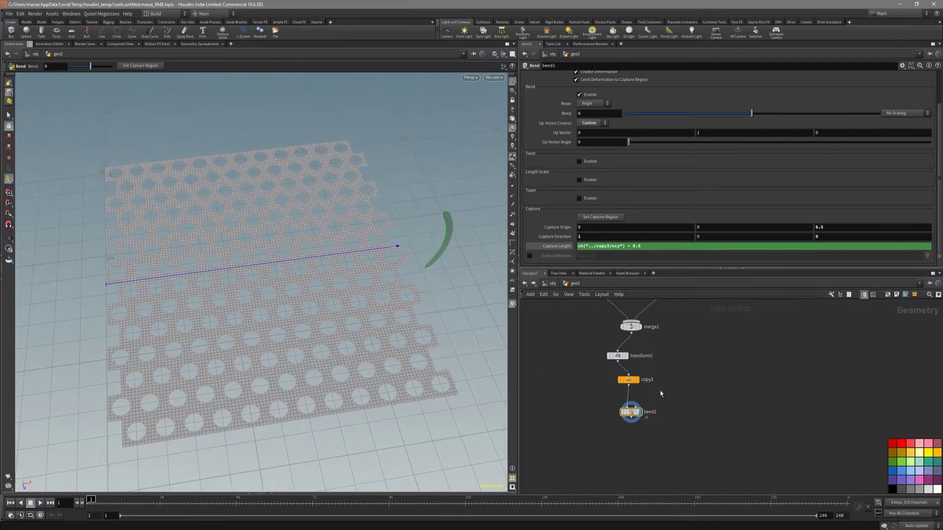
Test the linked capture length by reducing copy3's total number to 6 and viewing bend1's capture region
click(631, 381)
drag(814, 95, 727, 115)
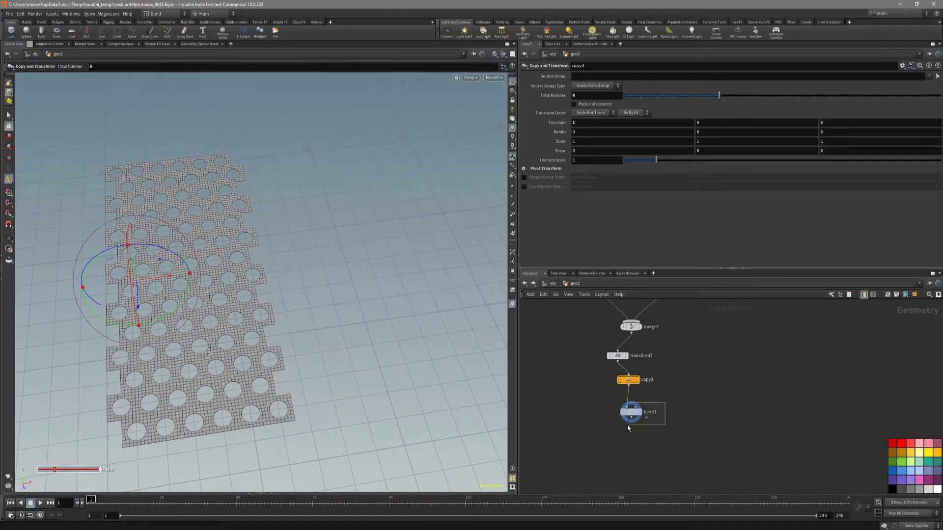
drag(627, 426, 624, 428)
alt+middle_drag(264, 314, 310, 306)
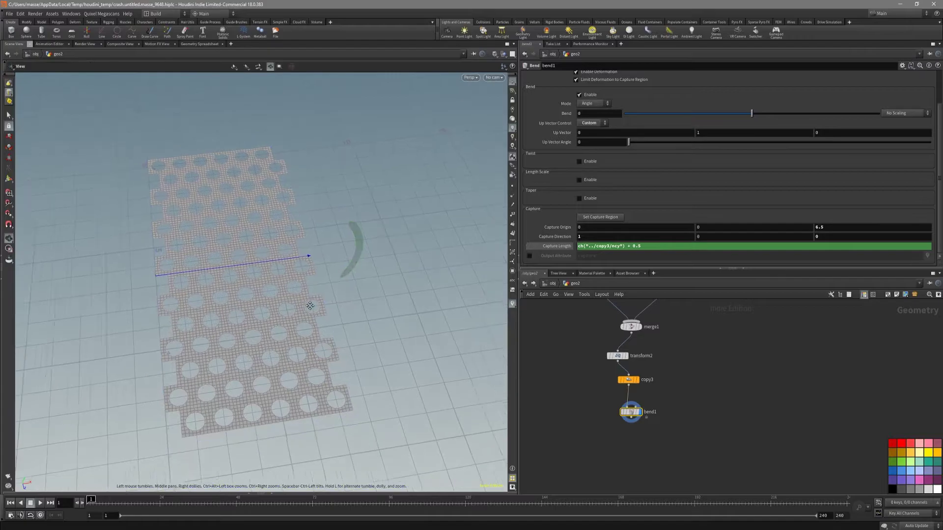
alt+drag(310, 306, 324, 262)
Bend the sheet into a tube, set copy3's total number to 10 and check the resulting shape
drag(394, 265, 259, 213)
click(651, 381)
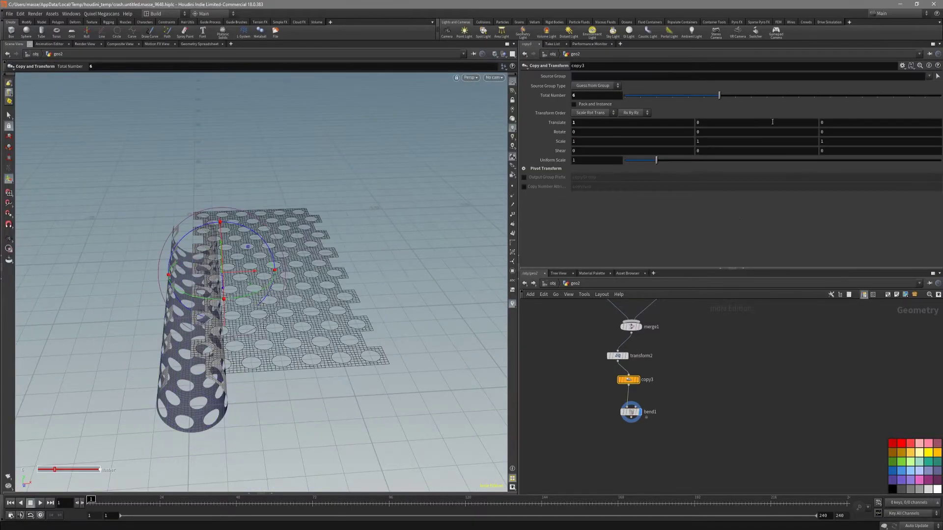
mouse_move(782, 96)
mouse_down()
mouse_move(799, 96)
mouse_move(783, 96)
mouse_move(796, 109)
mouse_move(781, 112)
mouse_move(821, 114)
mouse_move(781, 108)
mouse_up()
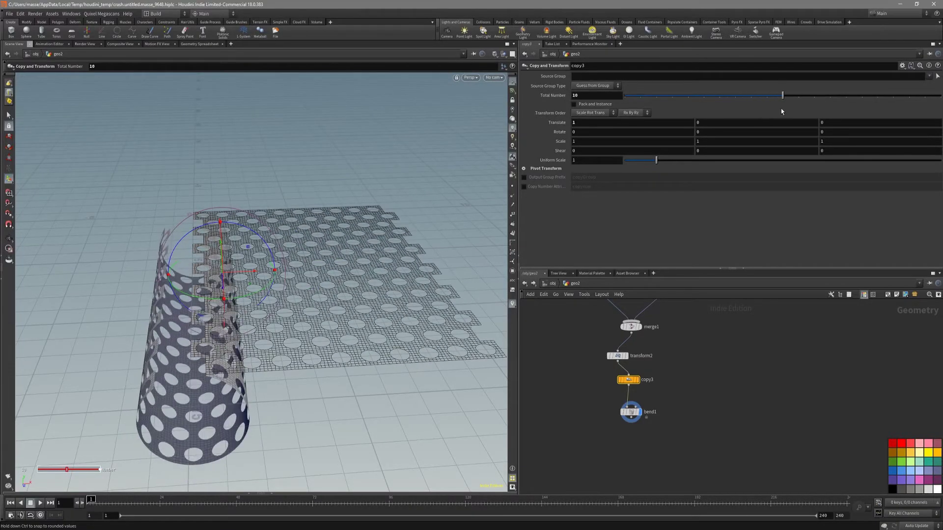
alt+drag(294, 275, 323, 312)
key(Return)
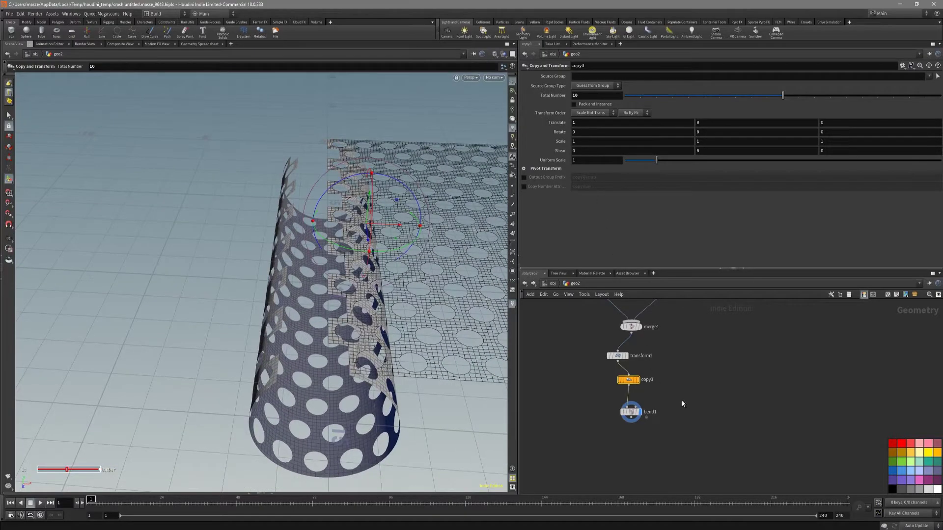
Try bending the sheet in the opposite direction to -378 degrees and inspect how the tube's ends overlap
click(631, 412)
drag(627, 115, 592, 119)
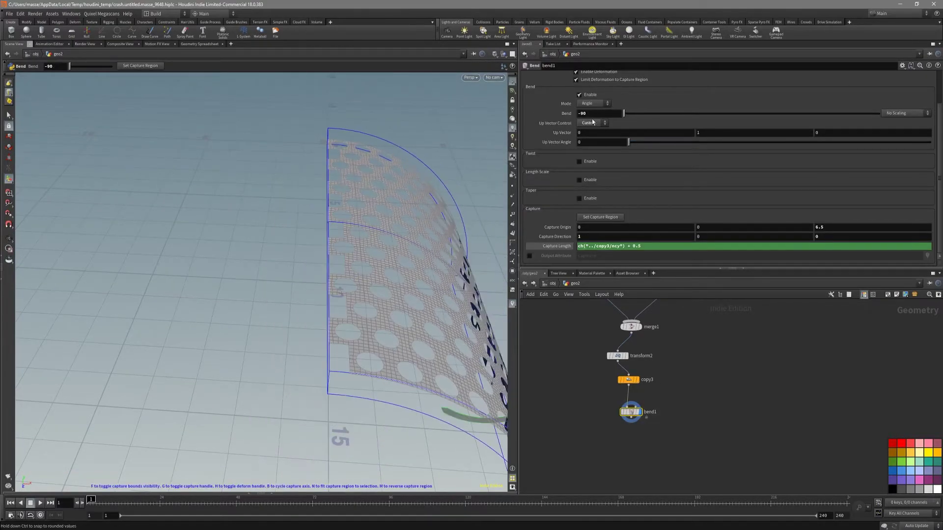
middle_drag(605, 116, 497, 84)
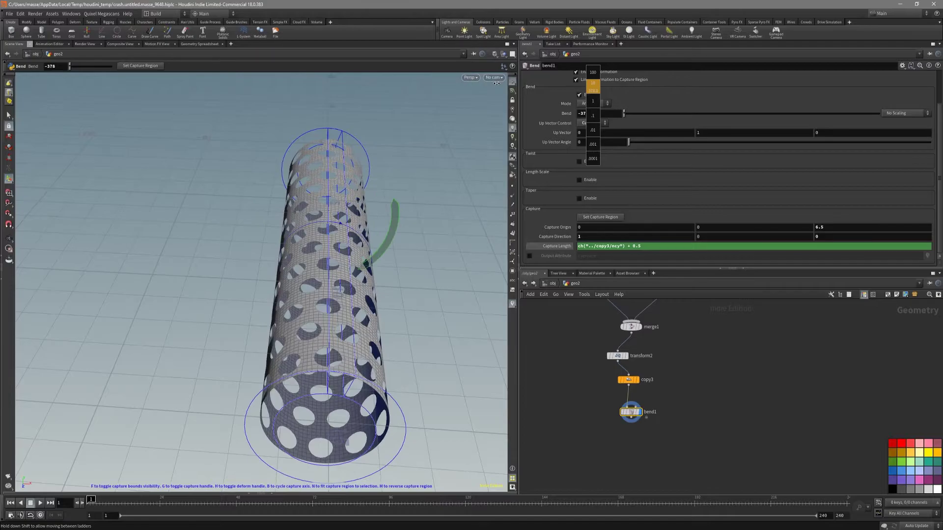
alt+drag(428, 268, 395, 319)
key(shift+w)
scroll(403, 360, up, 4)
key(Return)
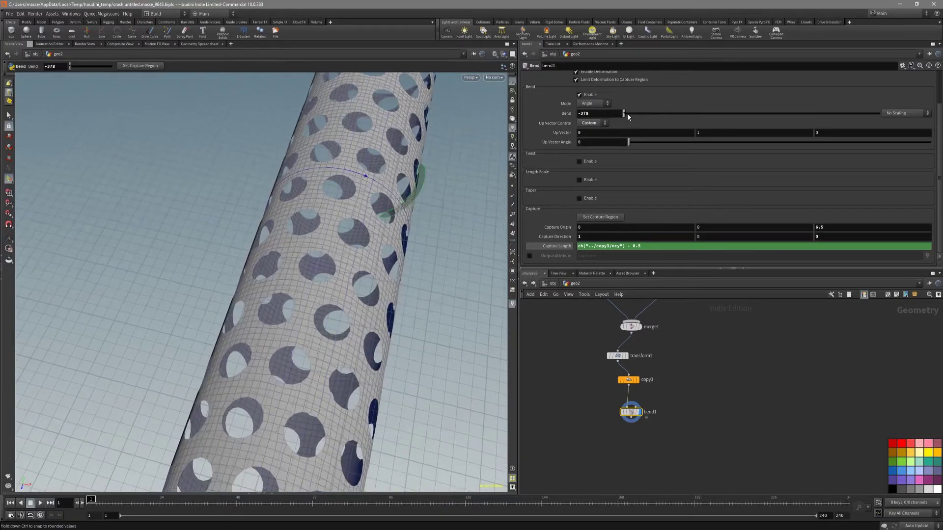
middle_click(602, 115)
Reset bend1's angle to 0 and link it to copy3's total number with ch("../copy3/ncy")
click(629, 380)
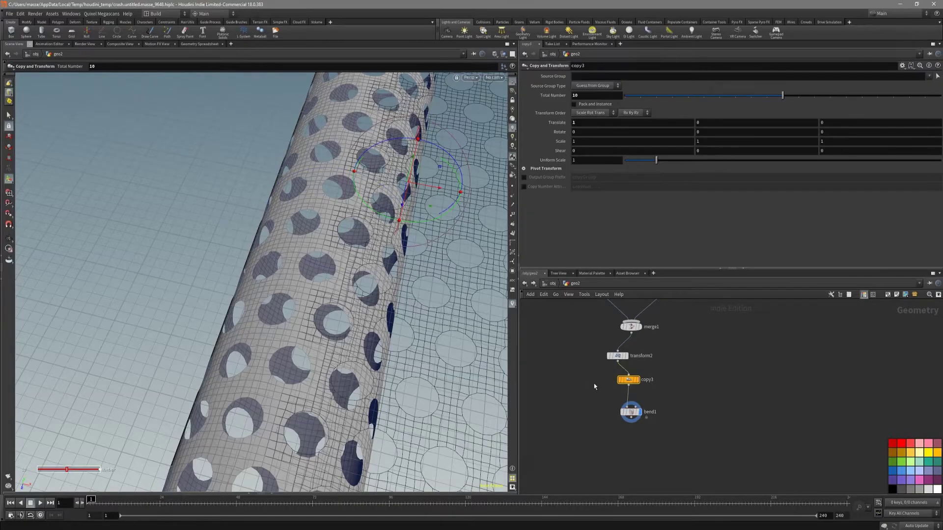
alt+drag(432, 234, 470, 205)
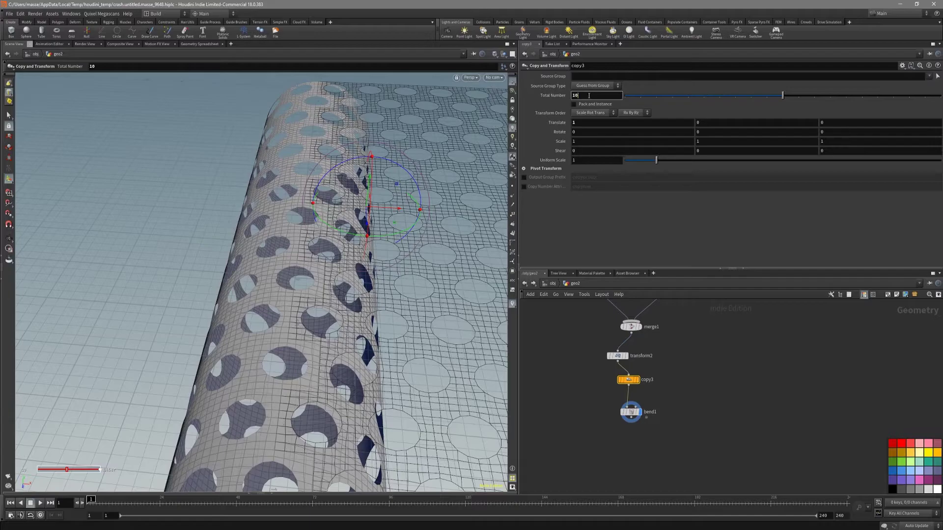
right_click(589, 95)
click(627, 145)
click(631, 412)
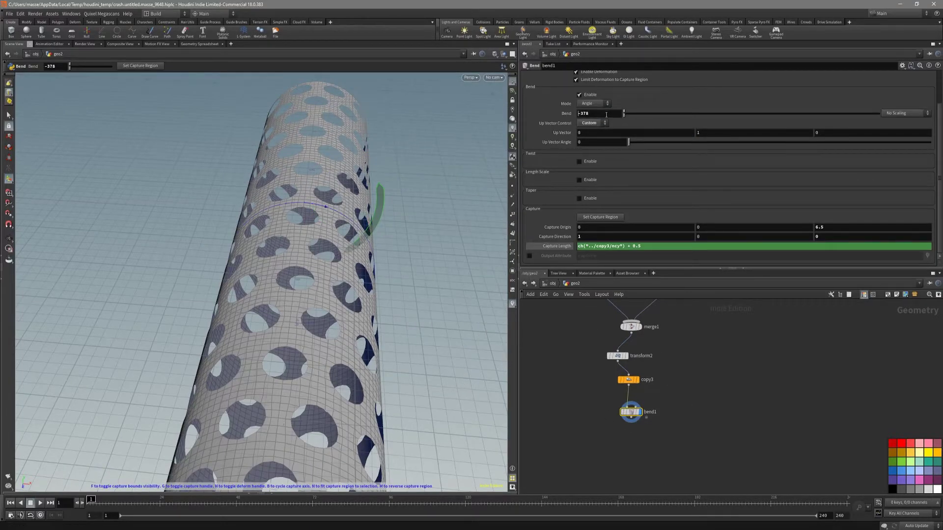
text(0)
key(Return)
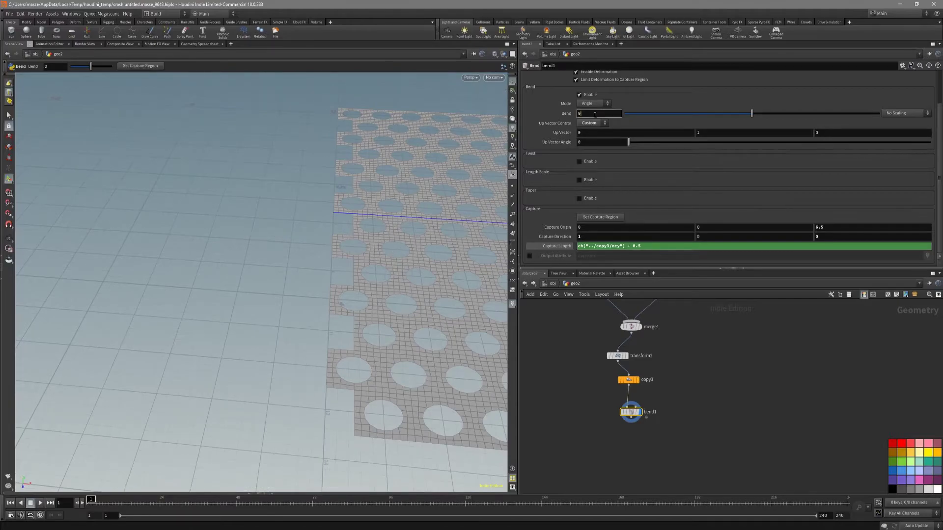
alt+drag(442, 221, 393, 209)
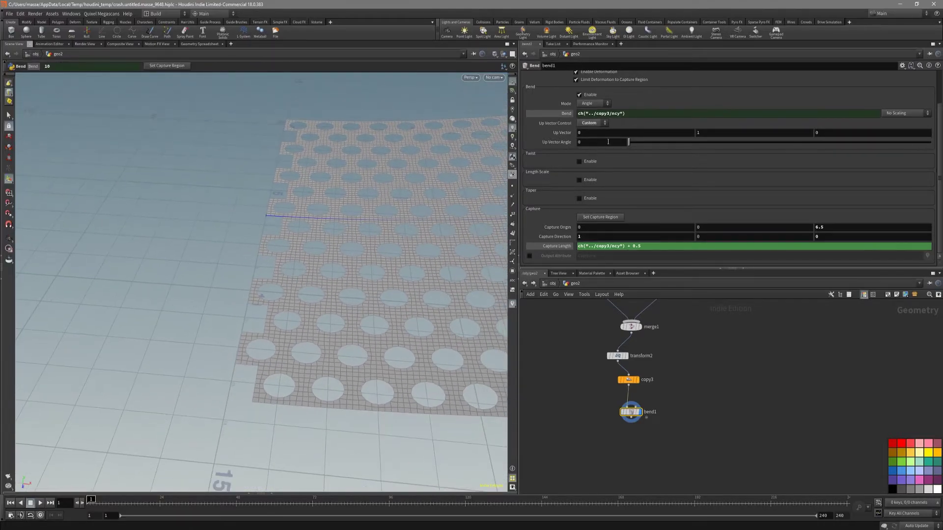
Change the bend angle expression to 360 + (360 / ch("../copy3/ncy") / 2) and inspect the closed tube
click(621, 115)
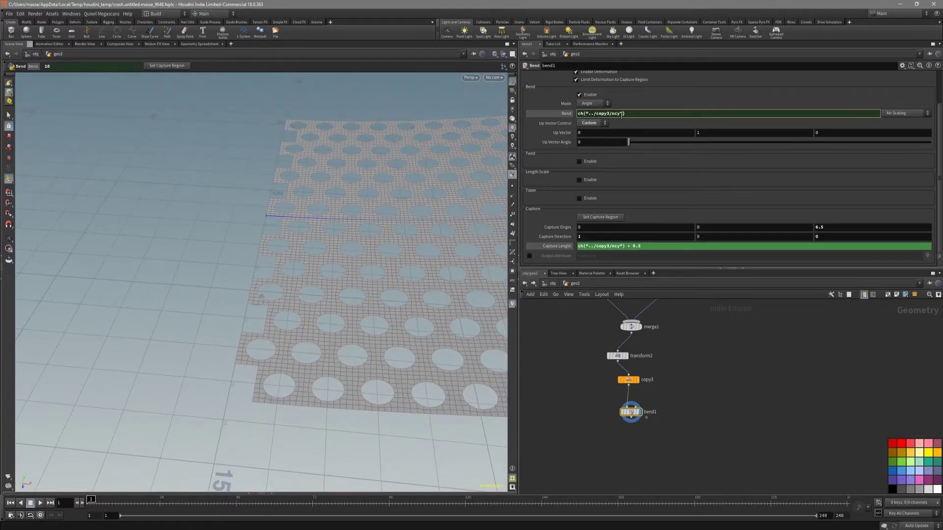
click(578, 113)
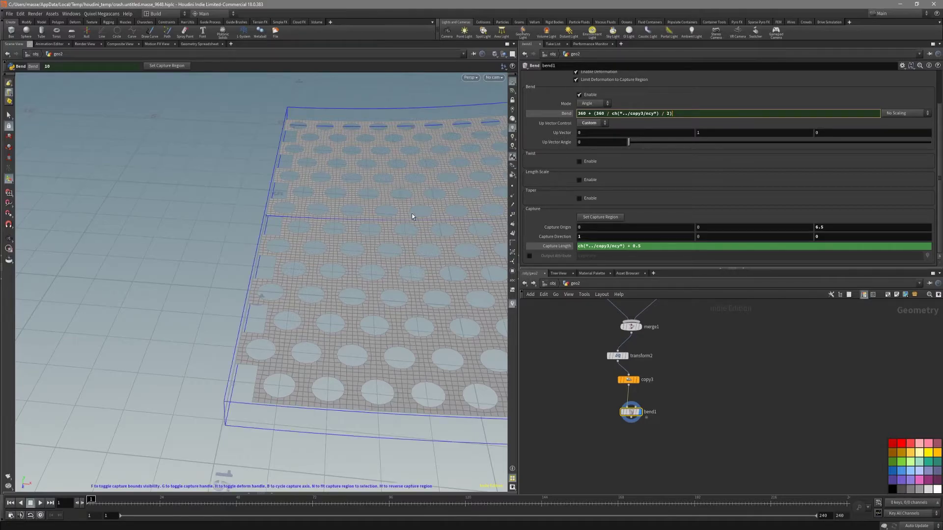
key(Return)
drag(357, 276, 354, 339)
key(Return)
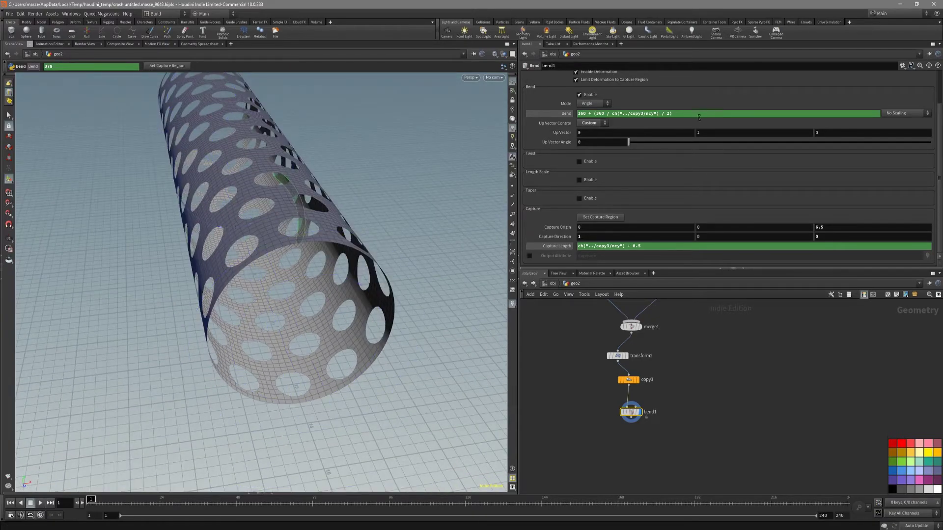
Try other total numbers on copy3 and check that the tube still closes at the seam
key(Escape)
drag(417, 291, 374, 327)
click(632, 380)
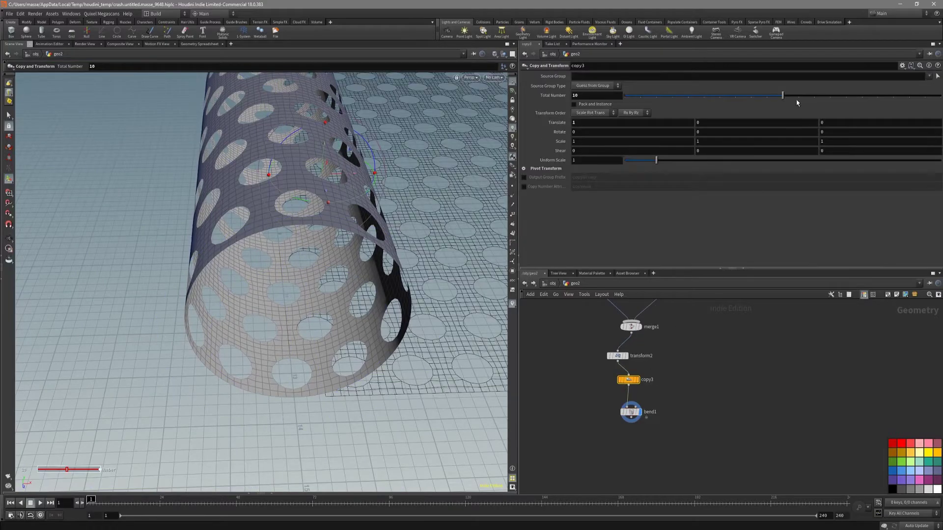
drag(784, 96, 761, 104)
Add a Reverse node after bend1 to flip the tube's faces, and inspect the result
key(Tab)
text(reve)
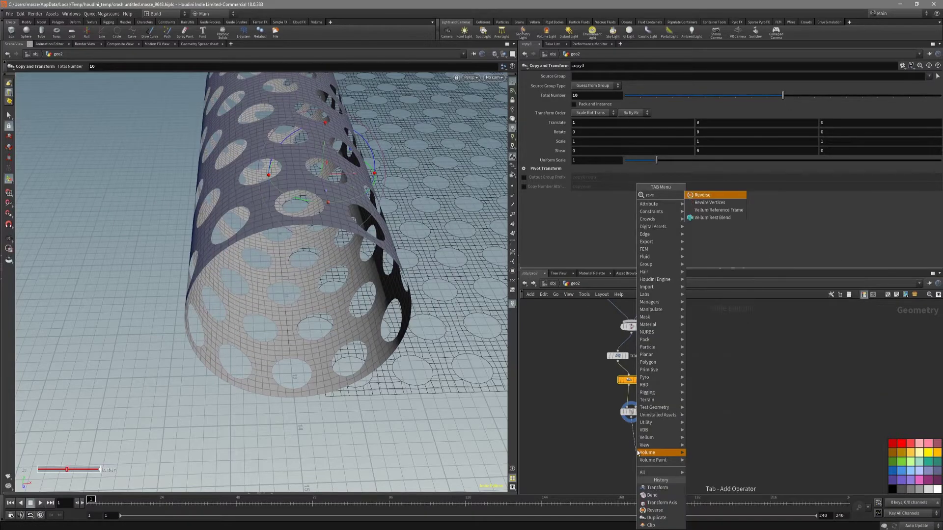
key(Return)
click(637, 452)
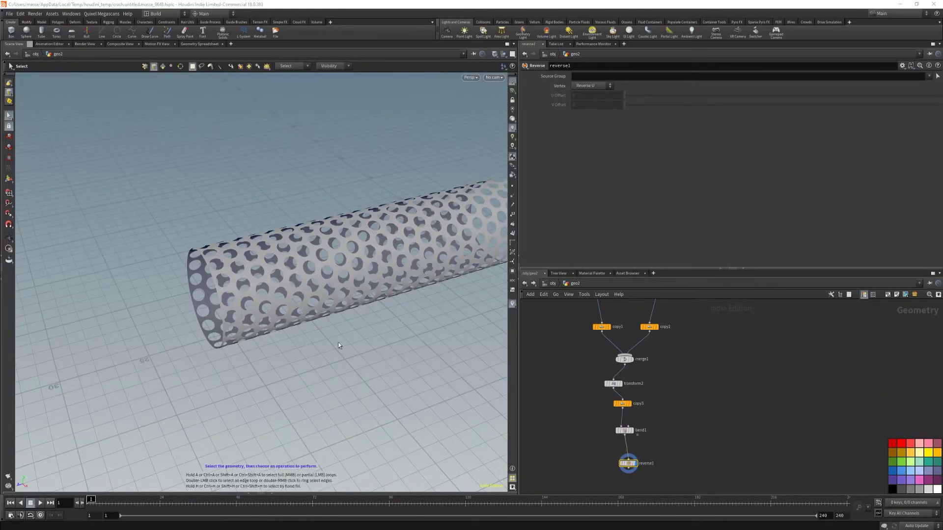
key(Escape)
drag(296, 354, 268, 312)
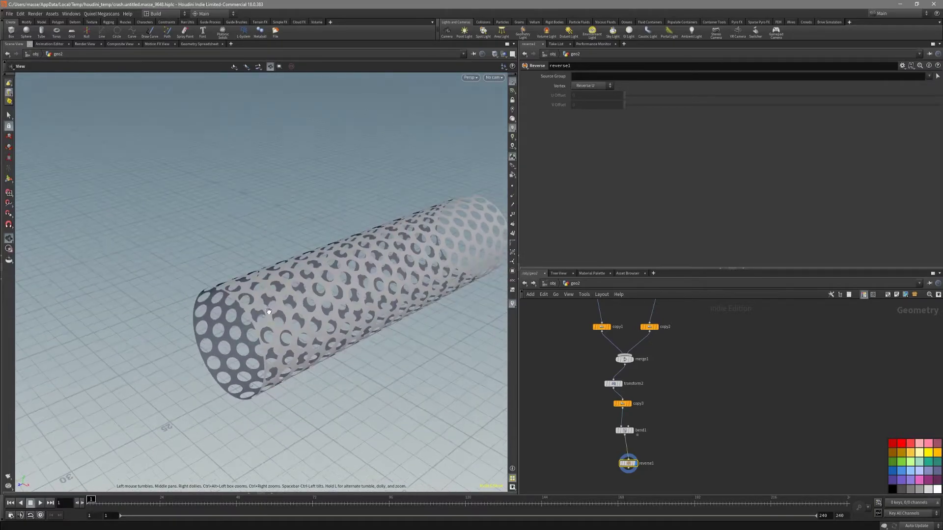
Select all of the tube's primitives and add a PolyExtrude node after reverse1
alt+right_drag(269, 311, 341, 354)
alt+drag(342, 353, 417, 396)
alt+drag(326, 354, 337, 334)
key(s)
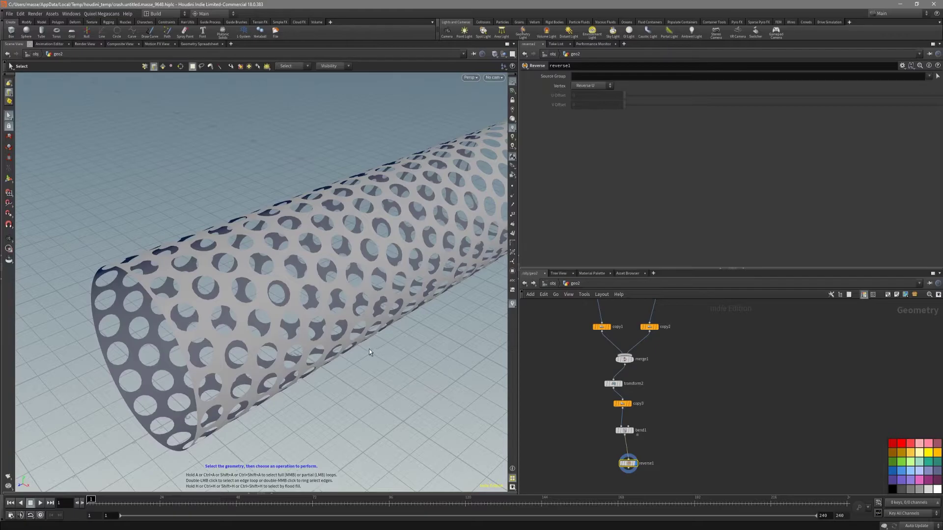
key(4)
key(n)
key(c)
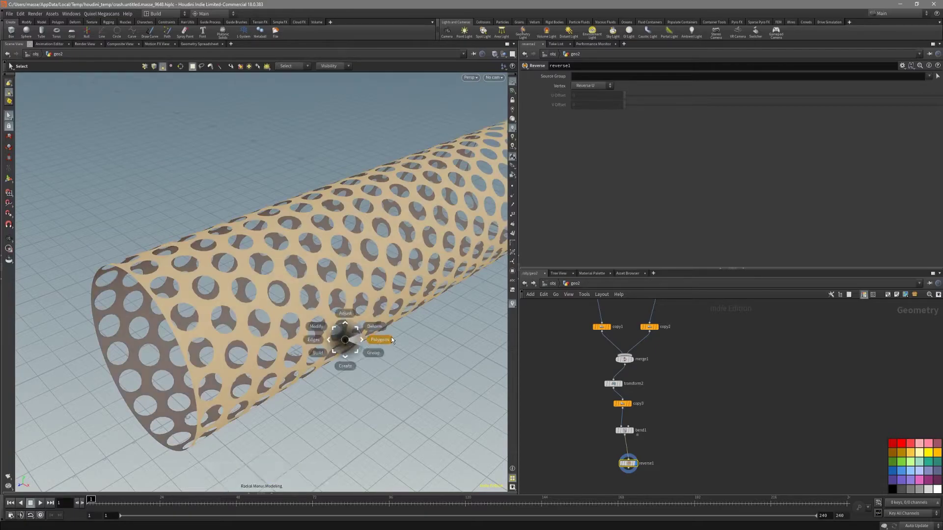
click(391, 338)
click(411, 339)
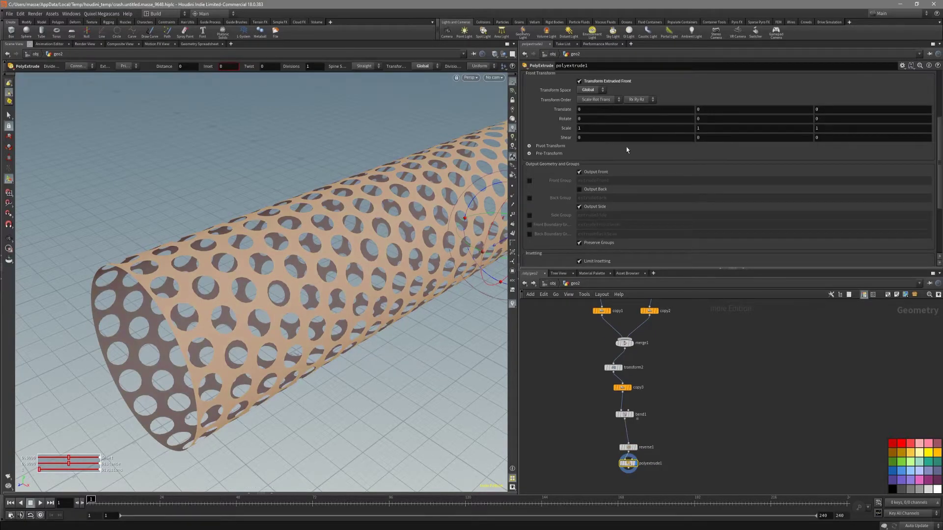
Set polyextrude1's distance to about 0.098 to give the tube wall thickness, and inspect the holes up close
scroll(662, 126, up, 3)
drag(778, 75, 798, 79)
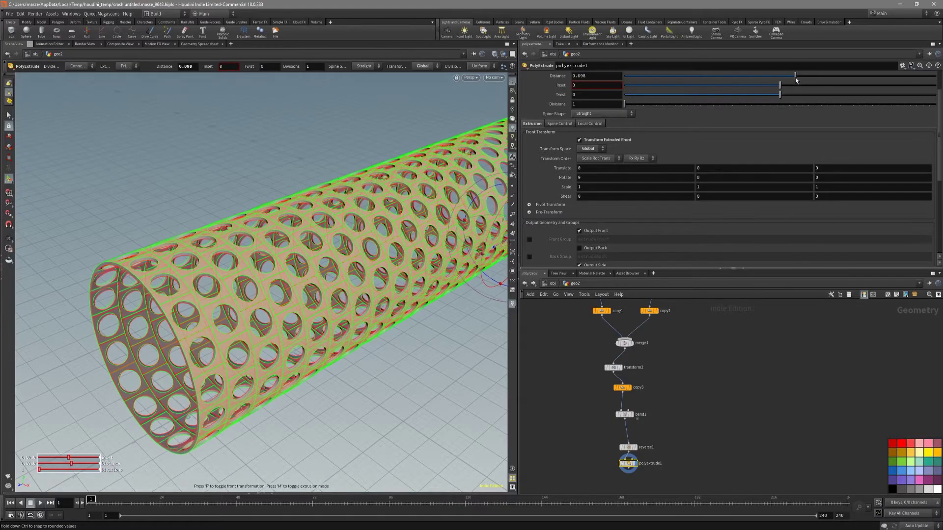
key(s)
alt+drag(420, 220, 305, 211)
alt+right_drag(305, 211, 379, 225)
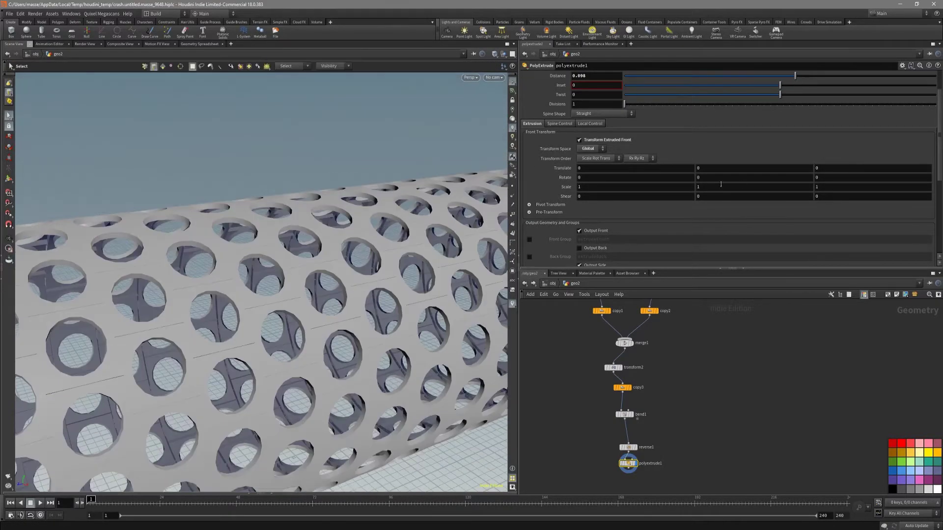
Enable Output Back on polyextrude1 and check the inside of the tube wall
scroll(611, 242, down, 2)
click(580, 218)
scroll(452, 353, down, 10)
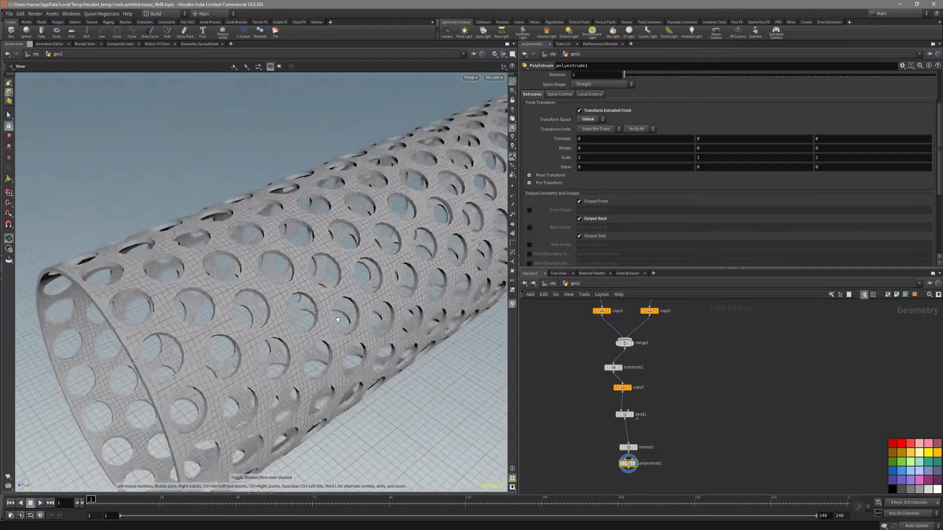
alt+drag(453, 352, 403, 378)
Insert a Fuse node between reverse1 and polyextrude1
middle_drag(553, 440, 552, 419)
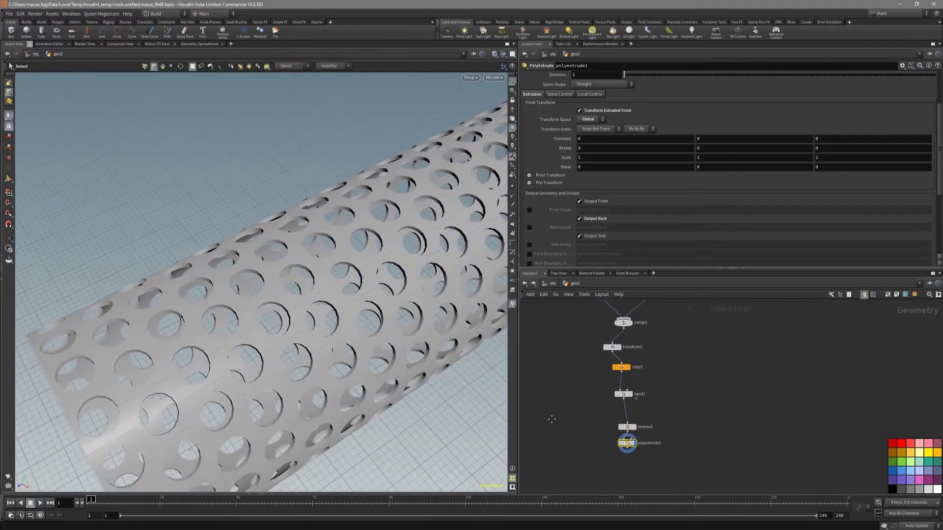
drag(609, 386, 613, 425)
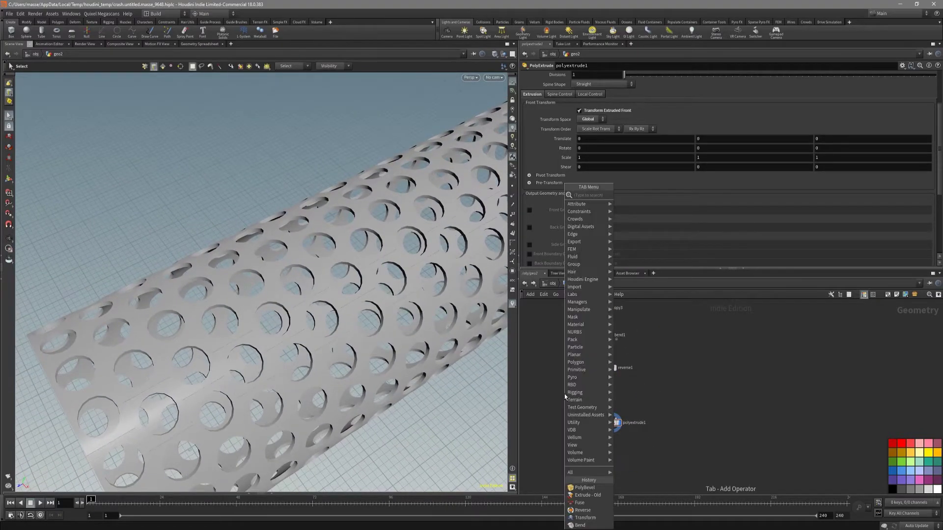
key(Tab)
text(FUSE)
key(Return)
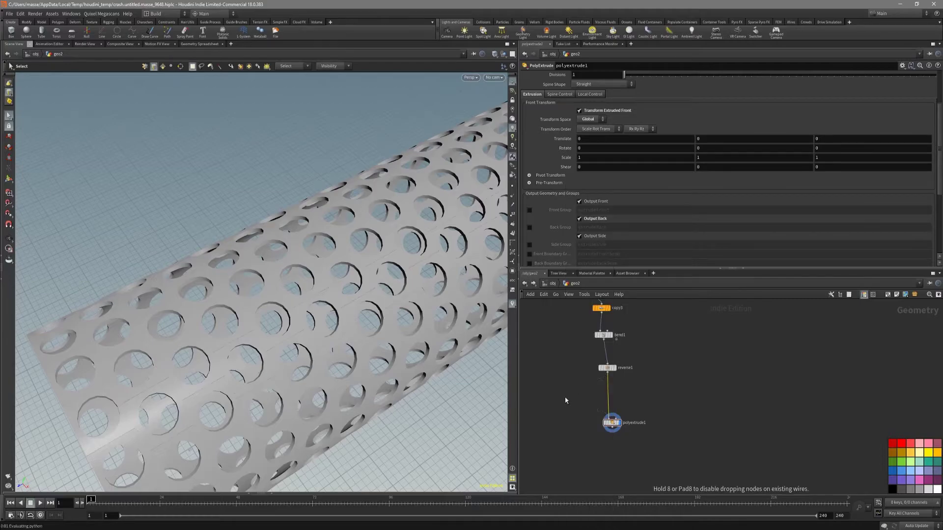
click(565, 394)
drag(558, 405, 555, 406)
Examine the fused and extruded tube in shaded and wireframe display, both up close and as a whole
key(r)
key(shift+w)
mouse_move(314, 301)
alt+mouse_down()
mouse_move(332, 299)
mouse_move(319, 284)
mouse_move(334, 250)
mouse_move(353, 256)
alt+mouse_up()
double_click(332, 298)
click(612, 423)
key(r)
key(shift+w)
click(426, 385)
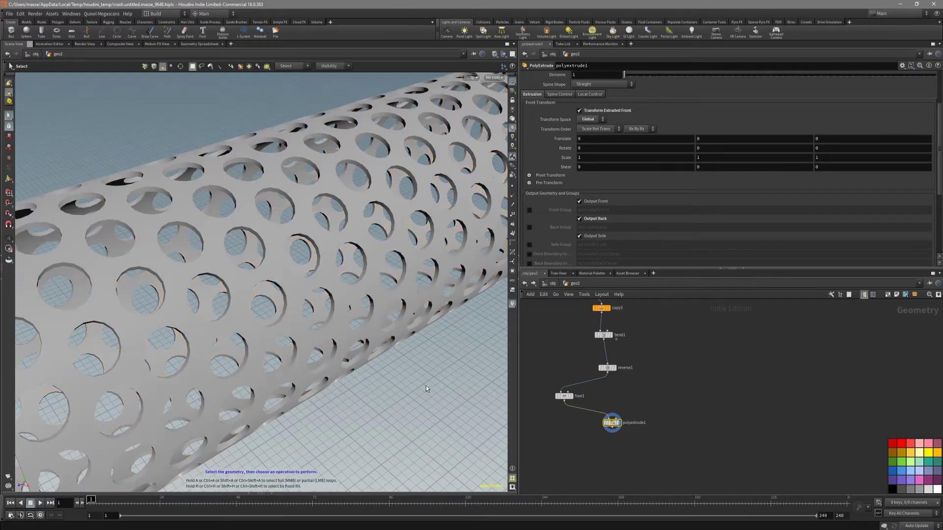
mouse_move(425, 385)
alt+mouse_down()
mouse_move(385, 359)
mouse_move(357, 294)
mouse_move(258, 271)
alt+mouse_up()
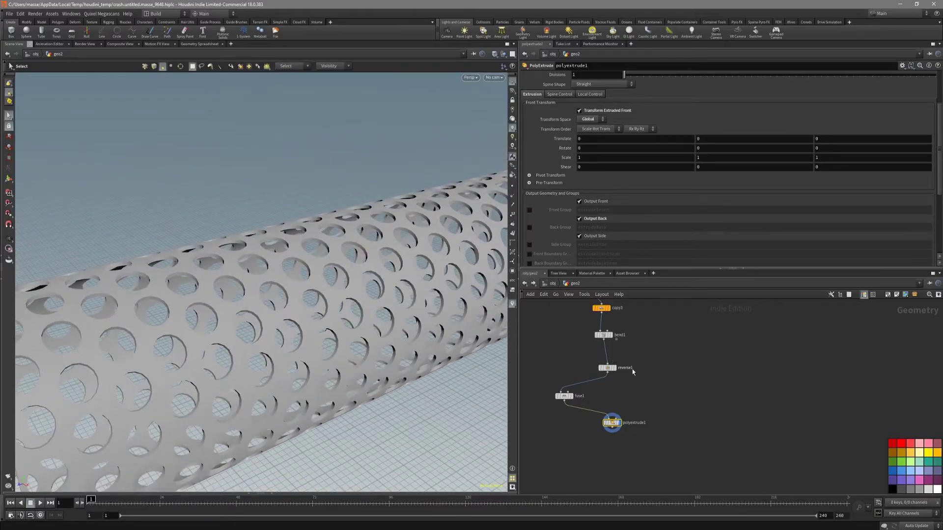
scroll(339, 337, down, 5)
alt+drag(339, 336, 287, 314)
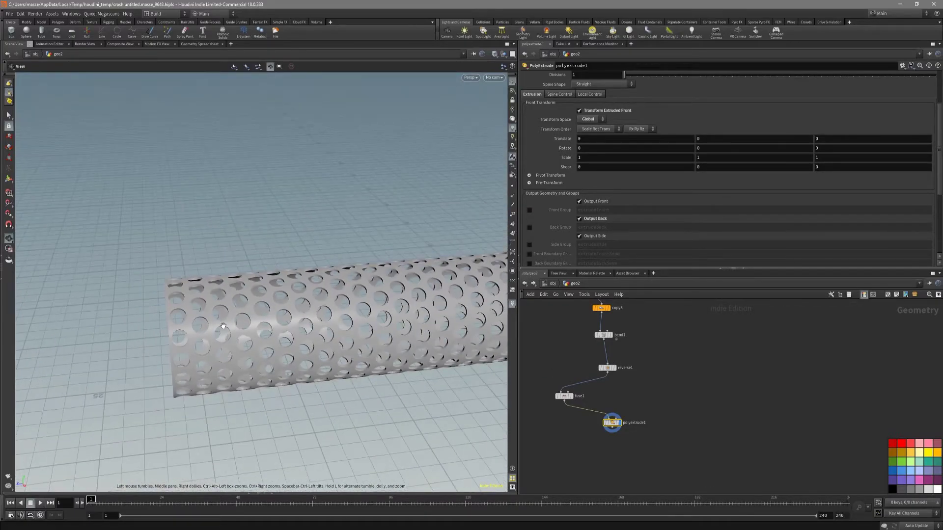
scroll(290, 317, down, 3)
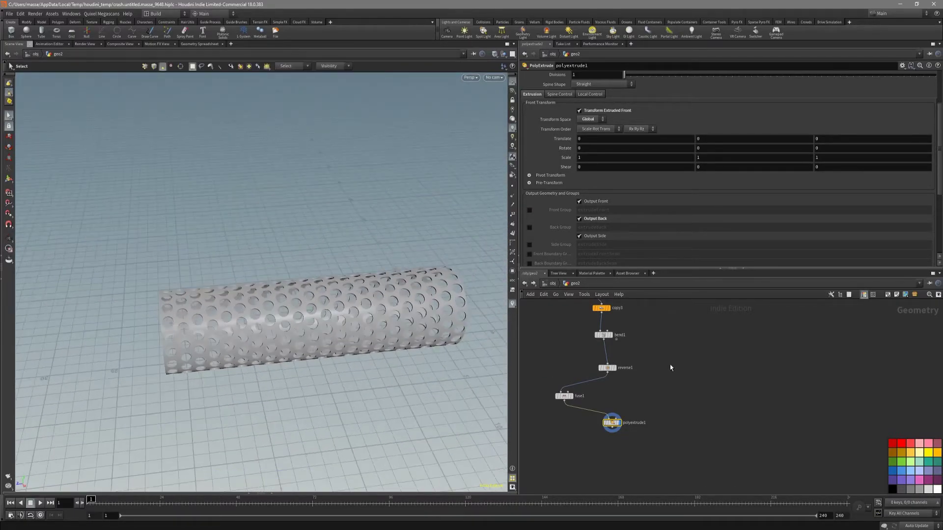
Try a higher total number on copy1 to see its effect on the tube's length, and undo the changes
scroll(627, 393, up, 3)
middle_drag(623, 368, 628, 422)
scroll(602, 408, up, 2)
scroll(624, 444, down, 5)
scroll(628, 421, up, 5)
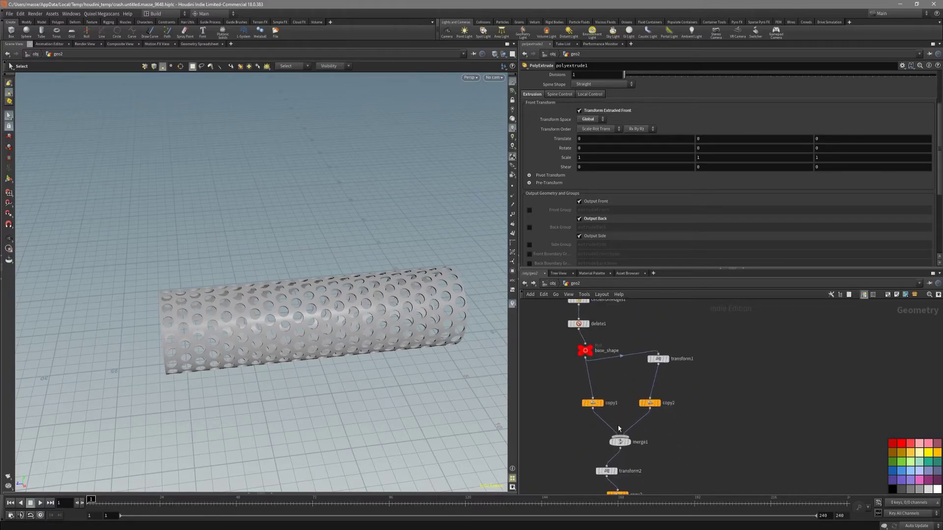
click(665, 394)
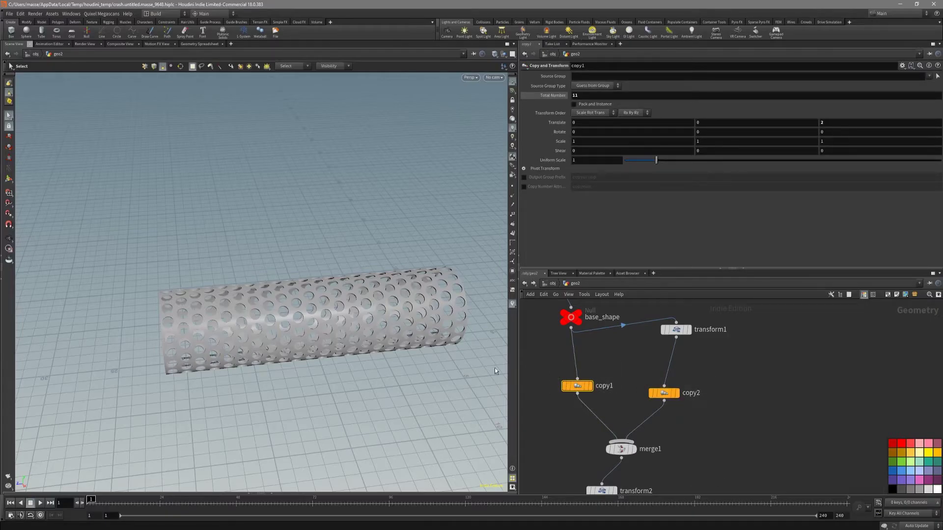
alt+middle_drag(400, 344, 443, 312)
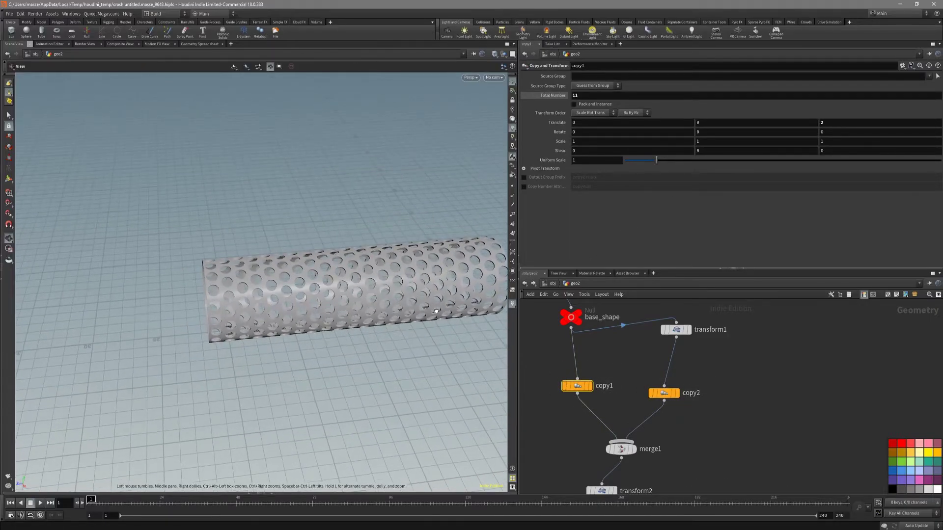
middle_drag(590, 96, 630, 94)
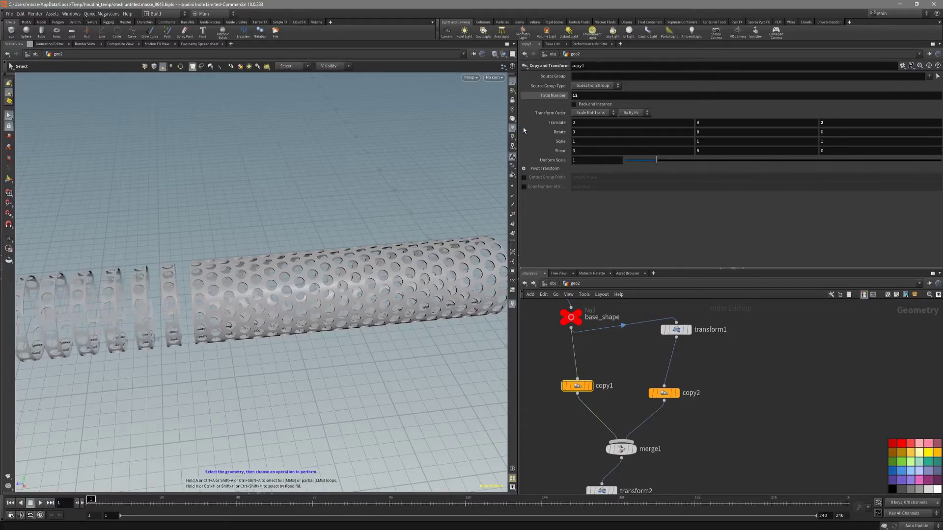
key(ctrl+z)
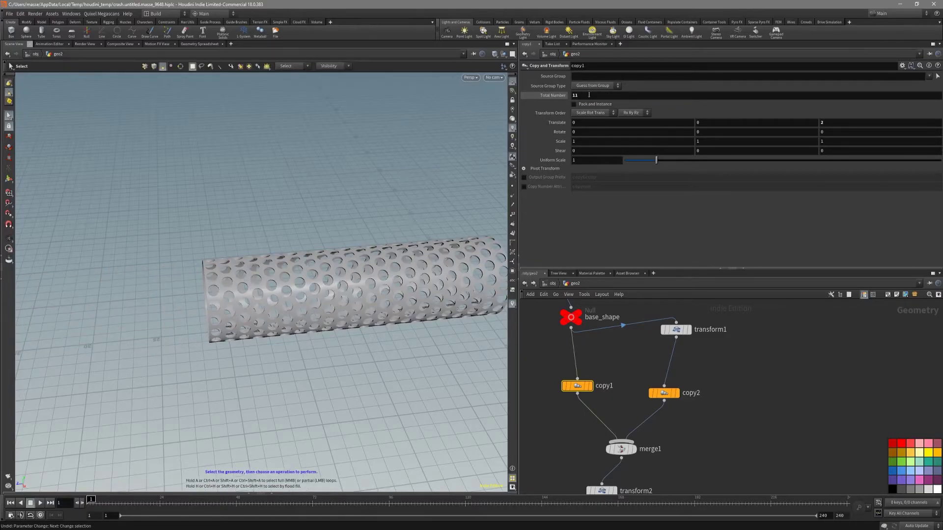
middle_drag(589, 94, 590, 97)
key(ctrl+z)
key(s)
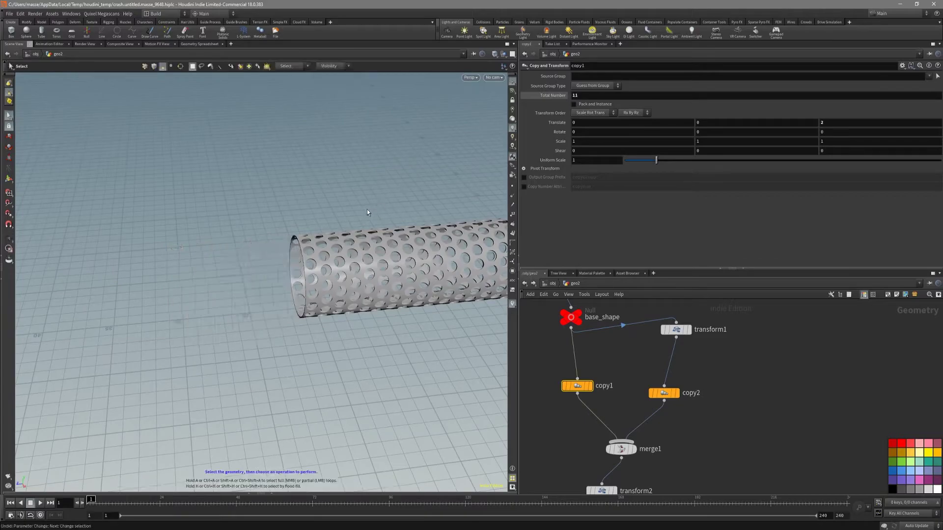
Link copy1's total number to copy2 with ch("../copy2/ncy") and test it by changing copy2's total number
right_click(603, 99)
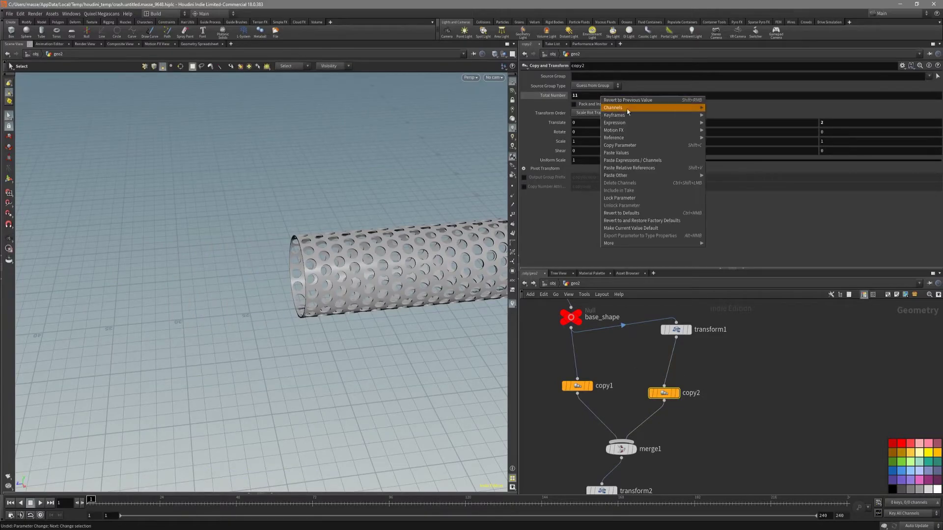
click(671, 143)
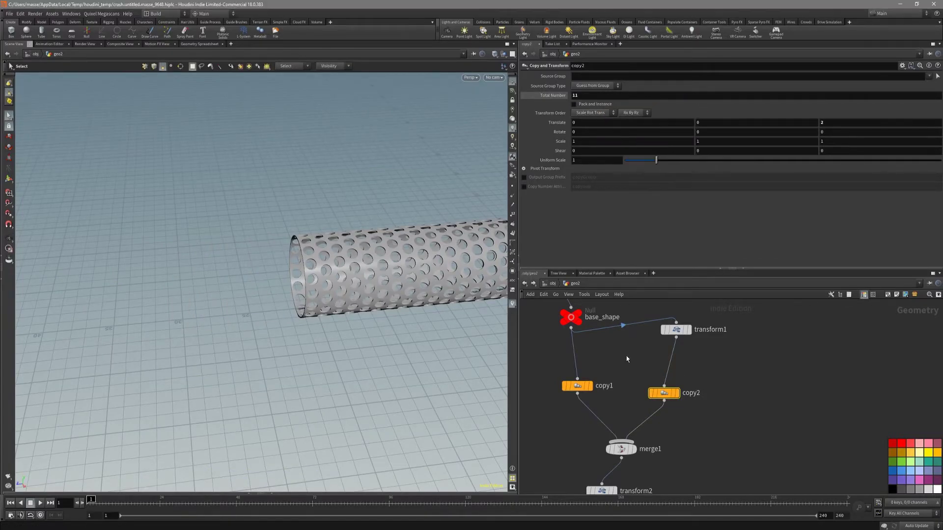
text(ch("../copy2/ncy"))
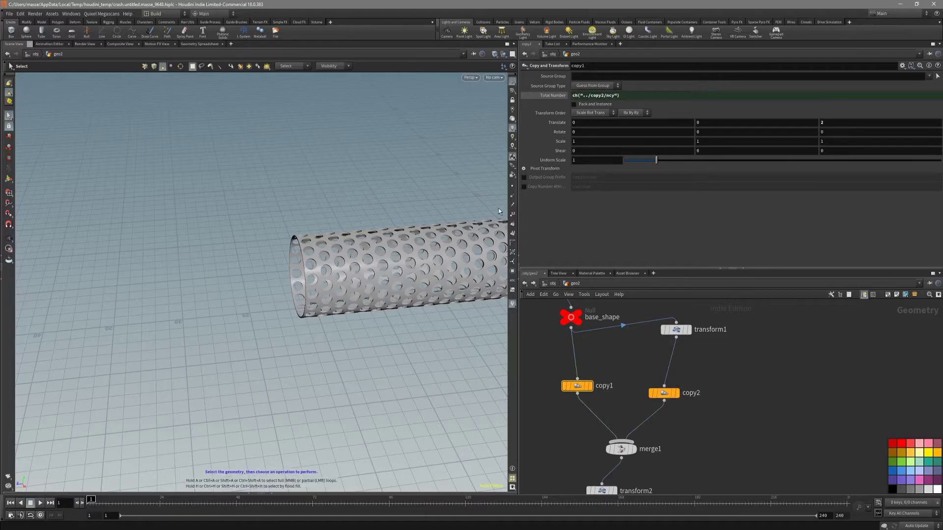
click(663, 393)
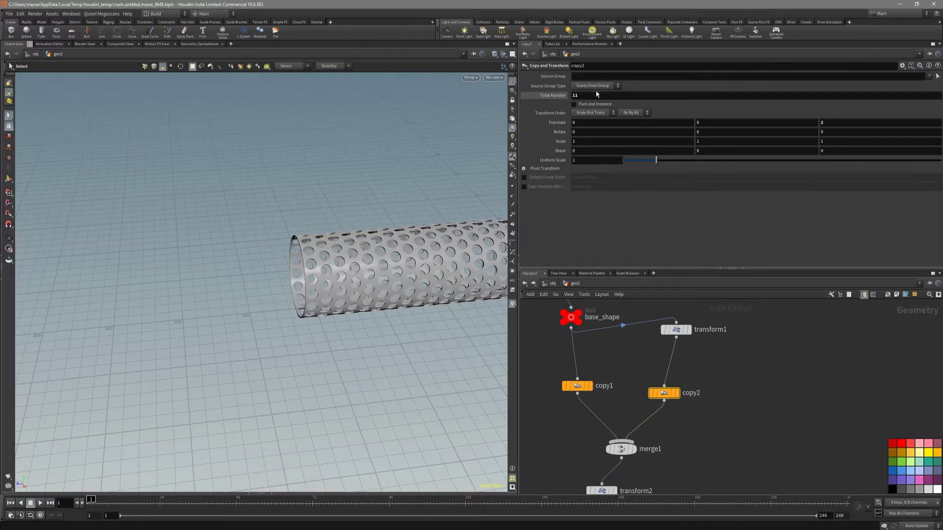
middle_drag(614, 94, 586, 95)
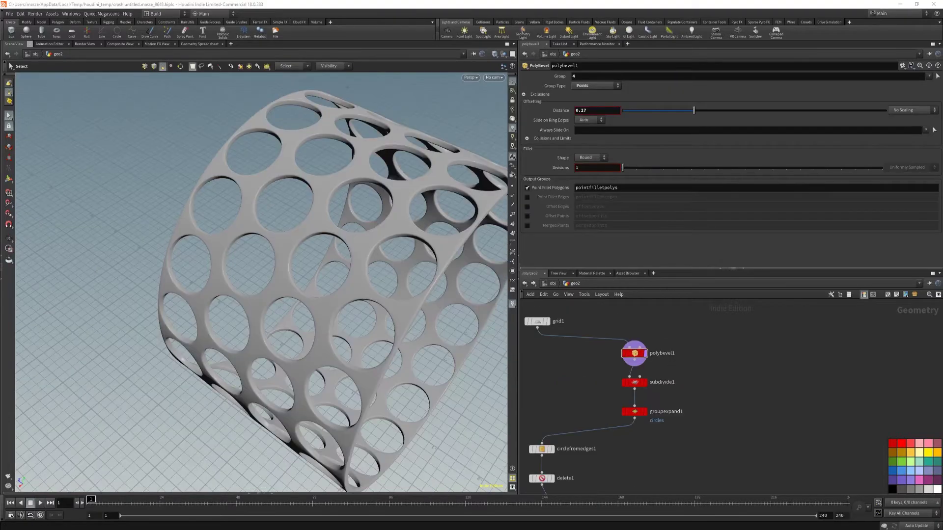
Examine the tube's walls, hole edges and mesh flow, comparing the shaded and wireframe displays
mouse_move(348, 369)
alt+mouse_down()
mouse_move(411, 343)
mouse_move(357, 347)
mouse_move(375, 322)
mouse_move(330, 278)
mouse_move(301, 286)
mouse_move(328, 295)
alt+mouse_up()
key(shift+w)
key(shift+w)
alt+right_drag(325, 293, 417, 314)
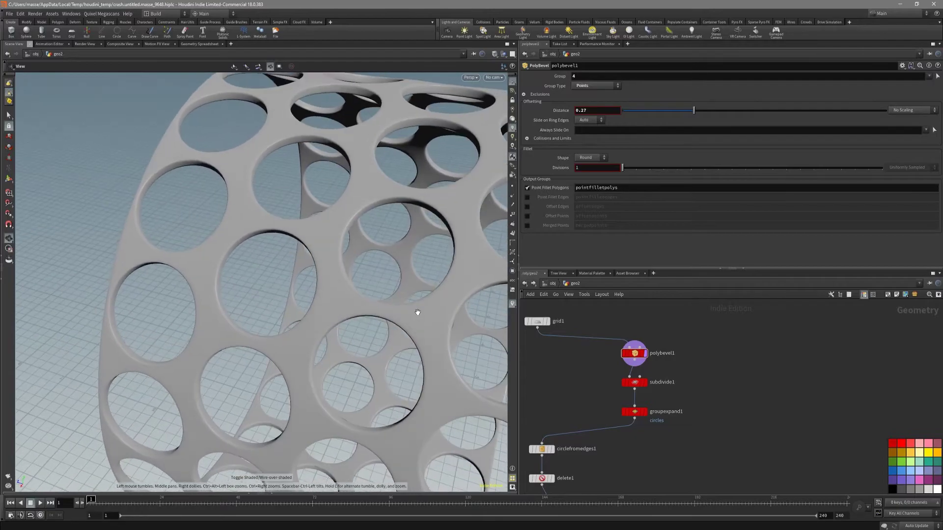
mouse_move(417, 314)
alt+mouse_down()
mouse_move(387, 328)
mouse_move(405, 335)
mouse_move(420, 310)
alt+mouse_up()
key(shift+w)
key(shift+w)
key(shift+w)
key(s)
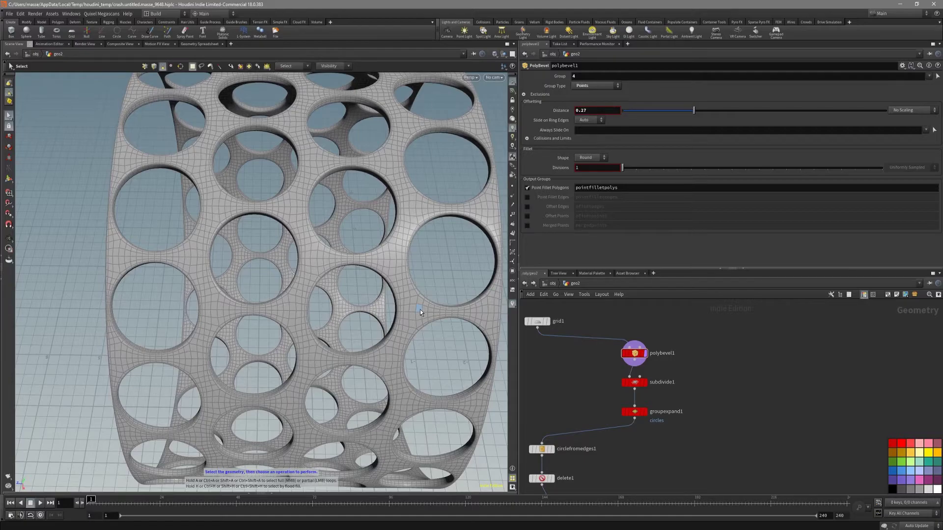
double_click(420, 307)
click(435, 283)
key(Escape)
key(shift+w)
mouse_move(407, 284)
mouse_down()
mouse_move(406, 262)
mouse_move(351, 249)
mouse_move(352, 241)
mouse_up()
key(shift+w)
key(s)
key(shift+w)
scroll(698, 365, up, 2)
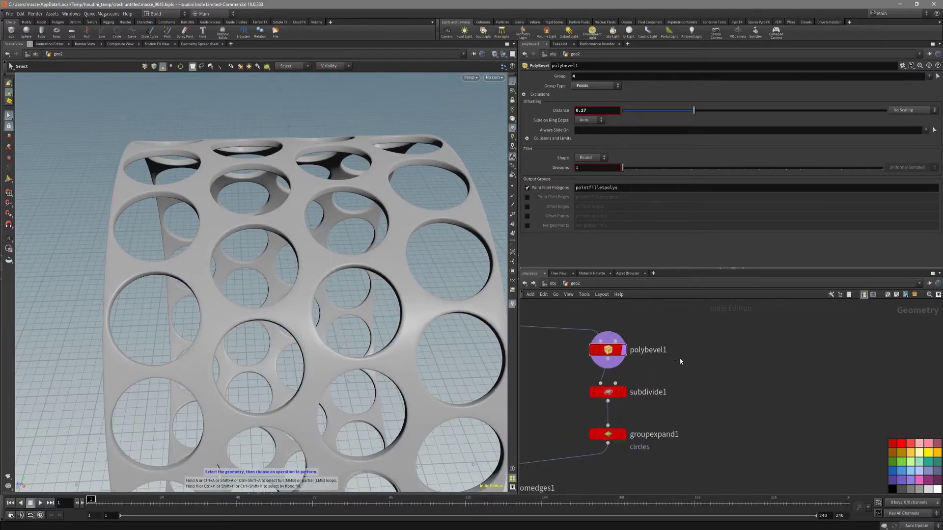
key(shift+w)
alt+drag(411, 324, 418, 309)
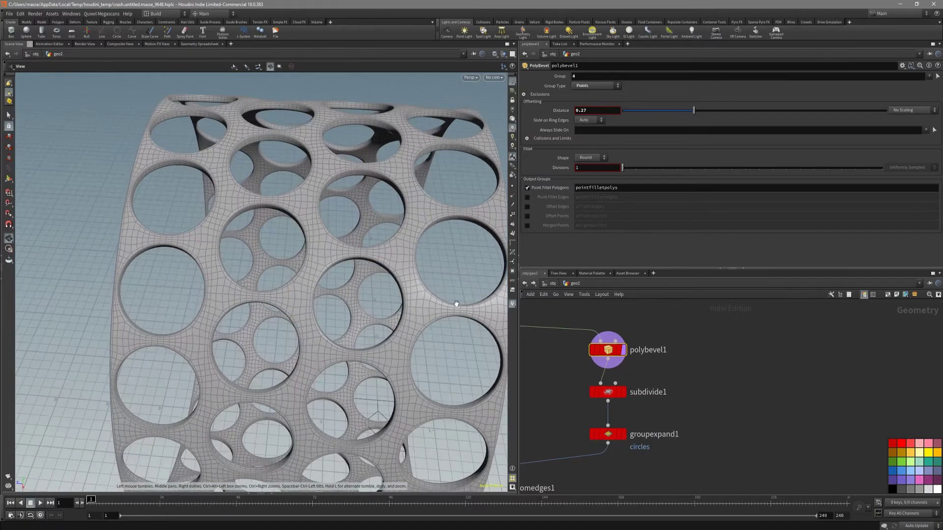
Set polybevel1's distance to 0 and check the hole shapes in the wireframe
drag(702, 114, 621, 117)
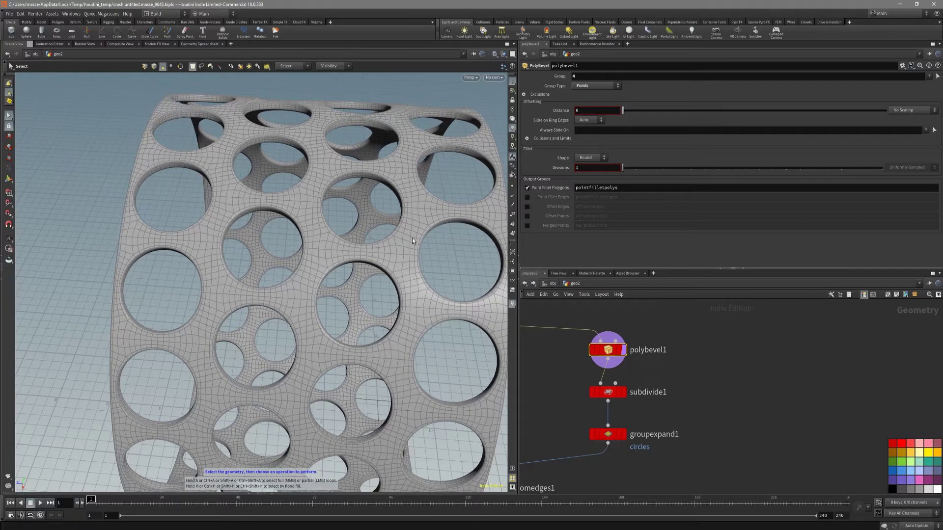
key(shift+w)
key(shift+w)
Reduce the subdivision density of the tube mesh further down the node network
scroll(677, 416, down, 5)
middle_drag(678, 417, 675, 268)
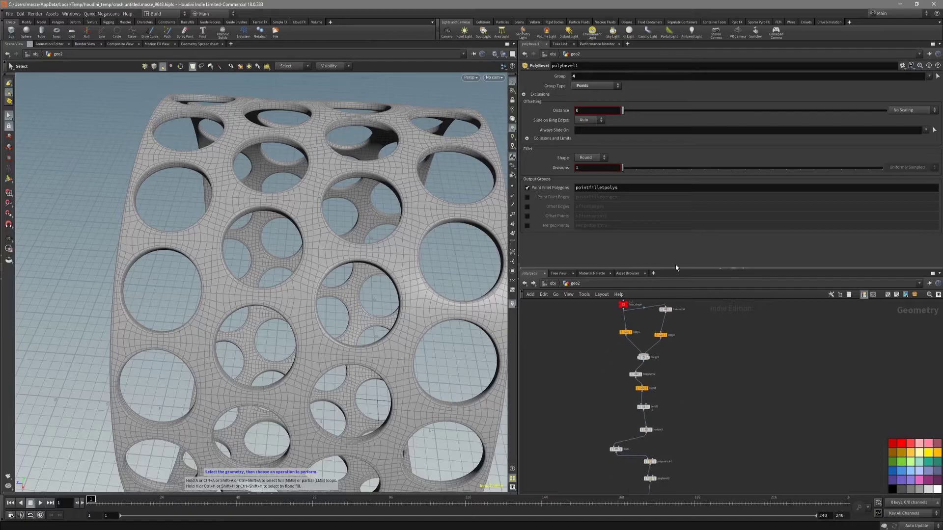
middle_drag(690, 433, 625, 521)
scroll(656, 413, up, 5)
click(592, 395)
scroll(661, 337, down, 5)
scroll(617, 339, up, 7)
Set polybevel1's distance to about 0.257
middle_drag(612, 347, 622, 393)
click(597, 371)
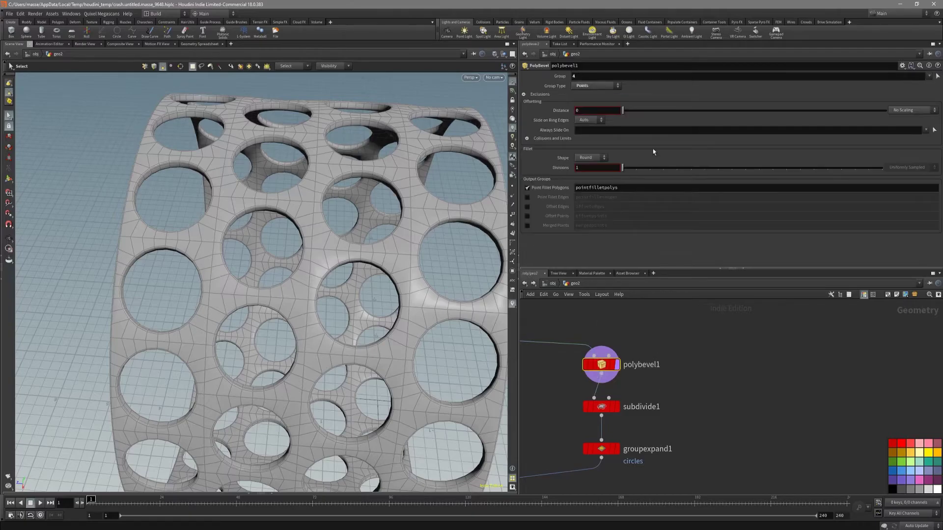
drag(639, 117, 691, 109)
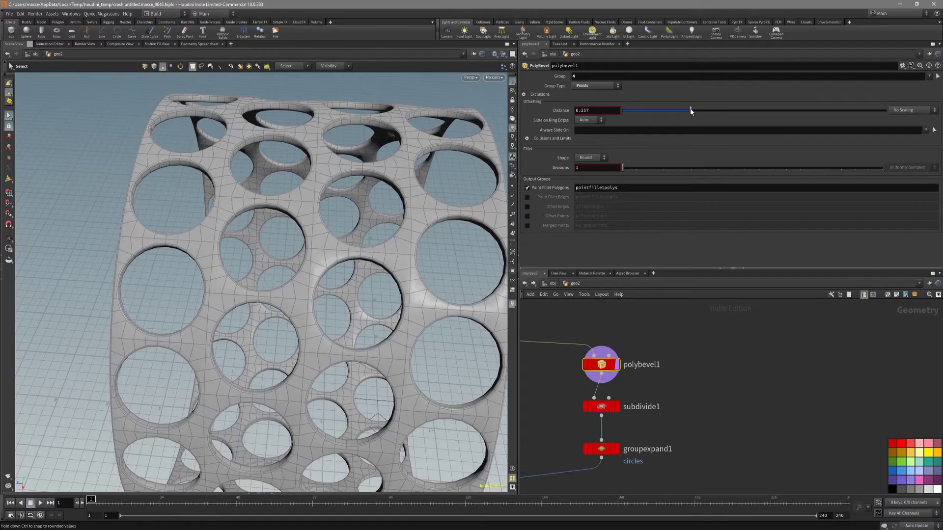
Set groupexpand1's steps to 0 to make the tube's holes smaller
middle_drag(693, 411, 702, 369)
drag(688, 383, 612, 415)
drag(829, 121, 788, 120)
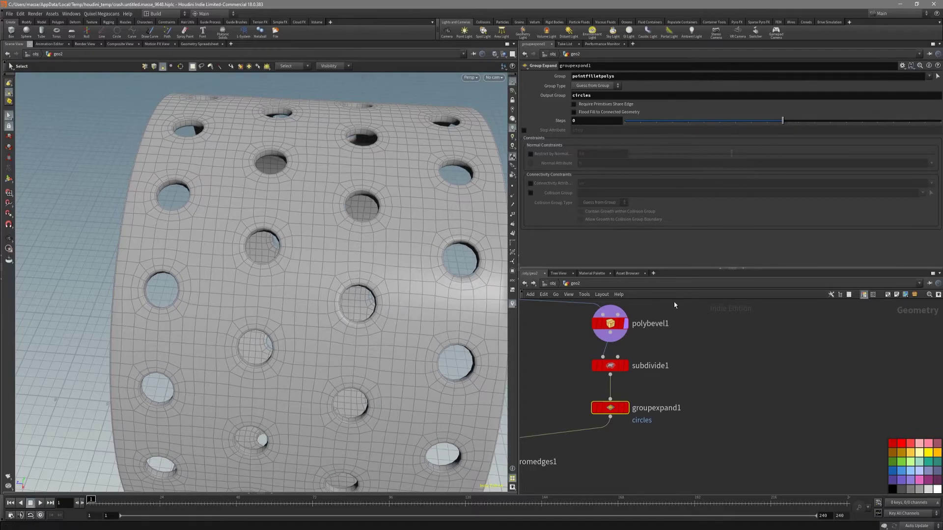
Set polybevel1's distance to about 0.431 to adjust the size of the reduced holes
drag(622, 339, 618, 342)
drag(692, 111, 736, 111)
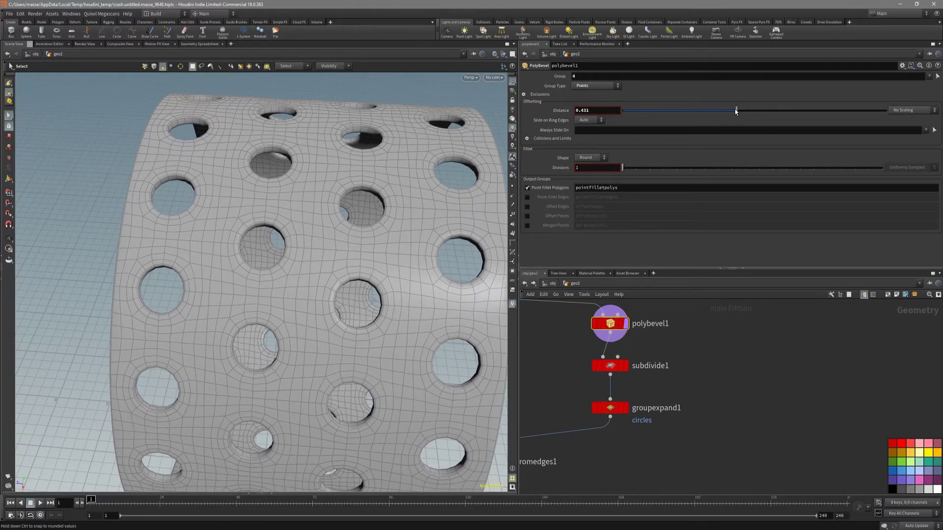
Set subdivide1's depth to 1 and check the coarser holes on the shaded tube
click(595, 369)
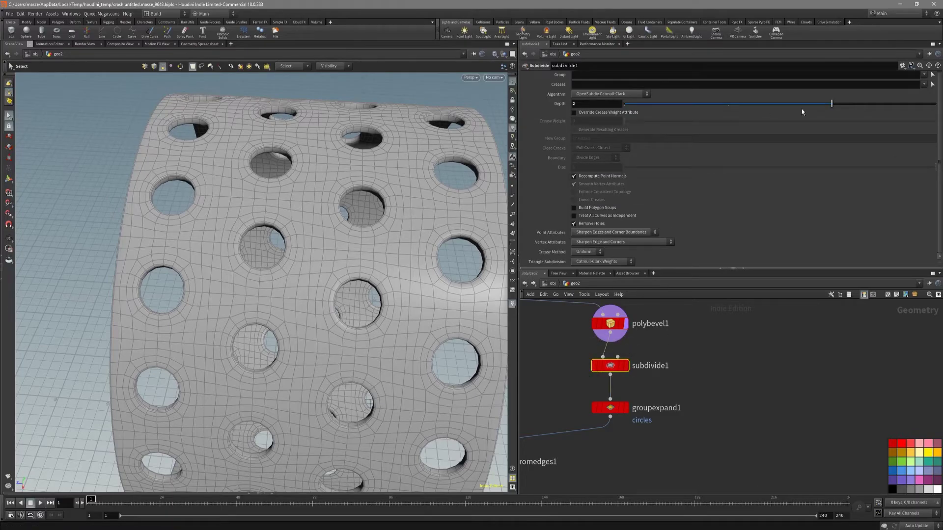
key(shift+w)
alt+drag(348, 246, 367, 295)
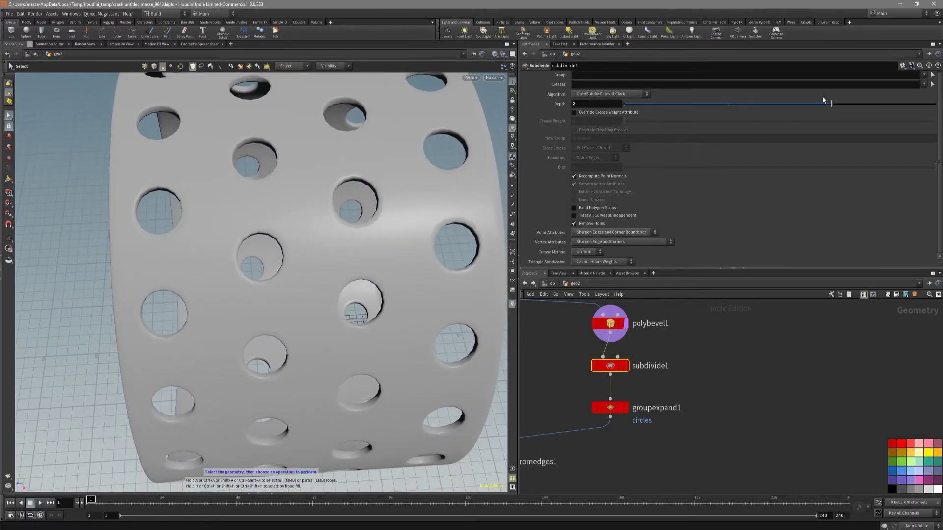
drag(829, 104, 772, 108)
drag(442, 221, 445, 199)
right_drag(445, 199, 334, 214)
key(shift+w)
drag(334, 214, 291, 243)
key(shift+w)
right_drag(291, 243, 344, 236)
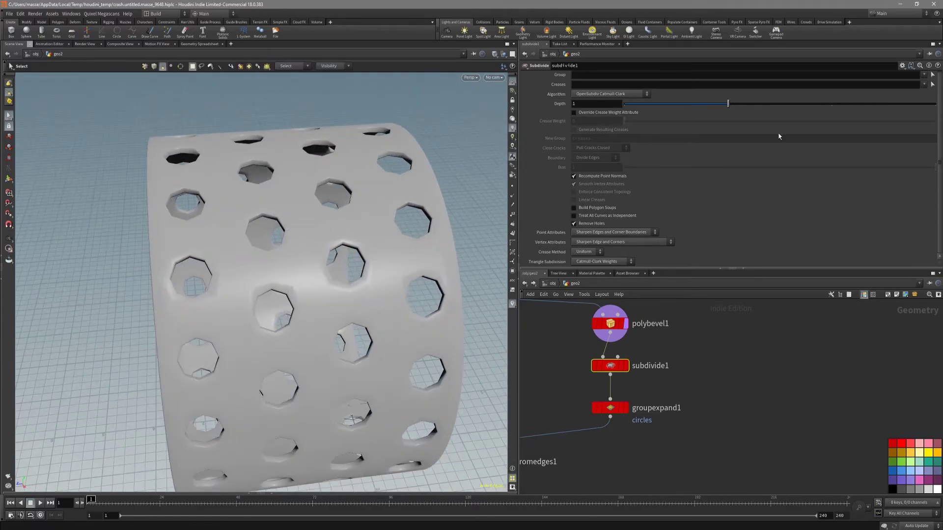
Restore subdivide1's depth to 2 so the holes are round again, and check the wireframe
click(819, 106)
key(Escape)
drag(418, 226, 376, 235)
key(shift+w)
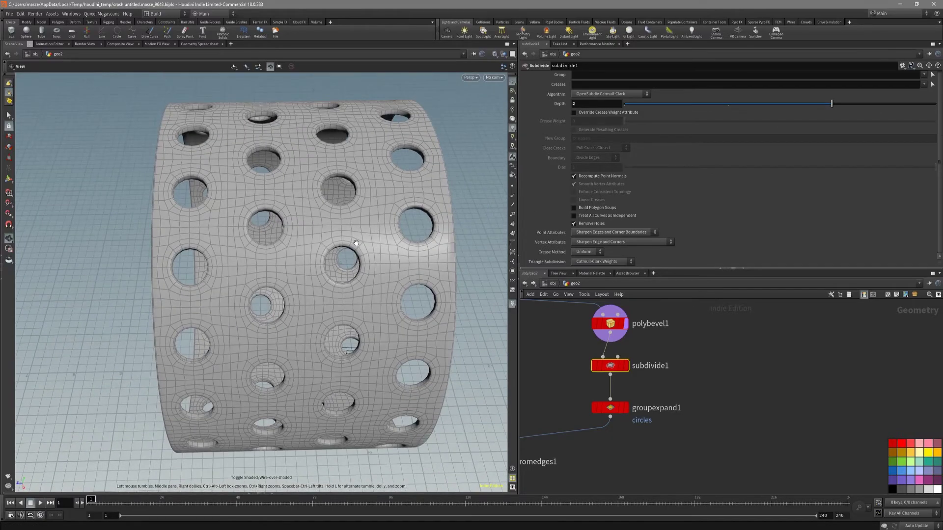
key(s)
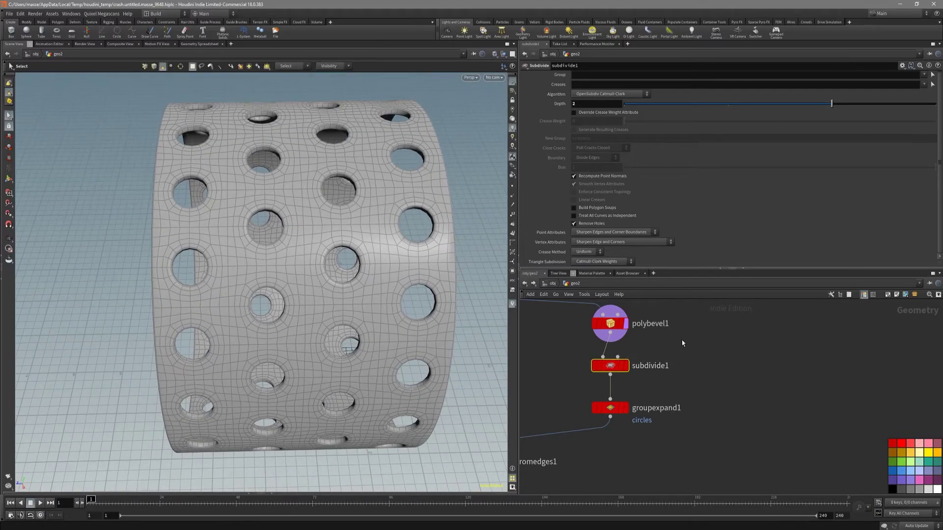
Set groupexpand1's steps to 3 to enlarge the tube's holes, and inspect the result shaded and in wireframe
click(610, 324)
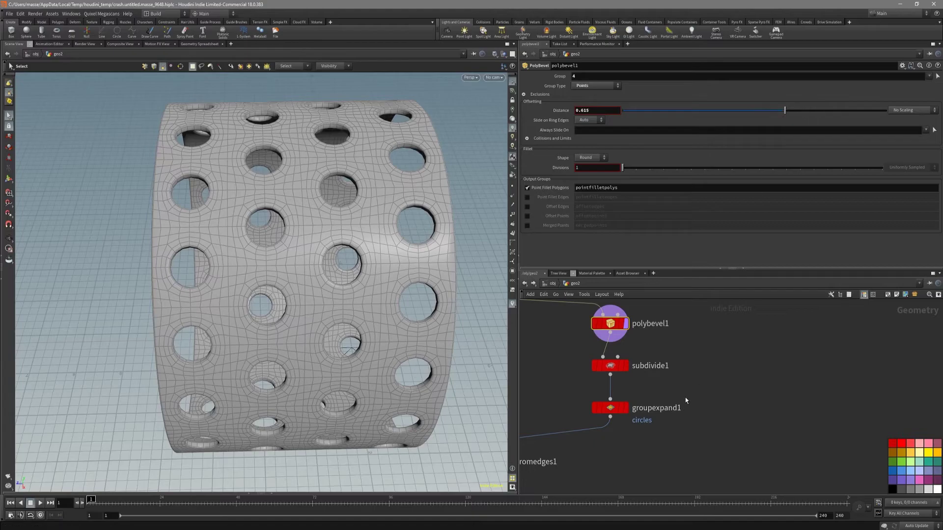
click(610, 407)
drag(783, 120, 830, 123)
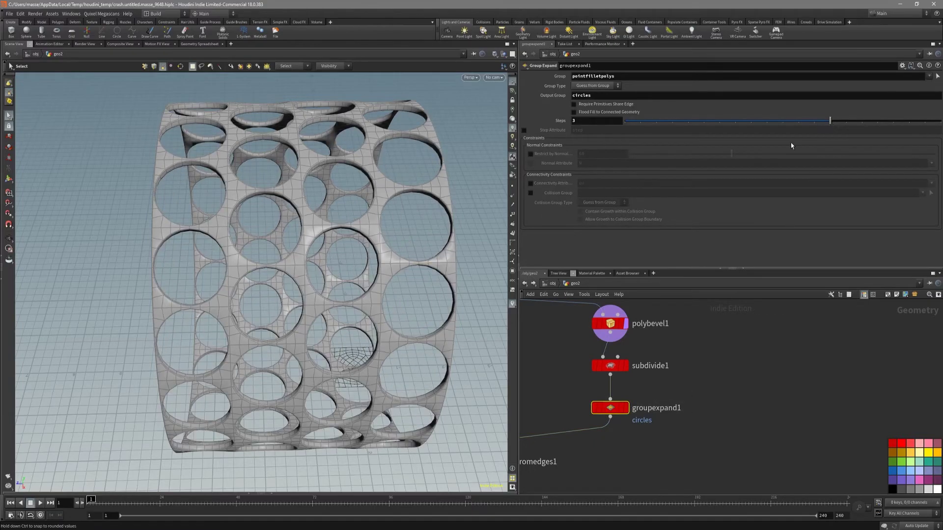
key(Escape)
key(shift+w)
drag(391, 278, 282, 228)
right_drag(282, 227, 417, 249)
mouse_move(417, 249)
mouse_down()
mouse_move(381, 219)
mouse_move(362, 291)
mouse_up()
key(shift+w)
scroll(309, 316, down, 5)
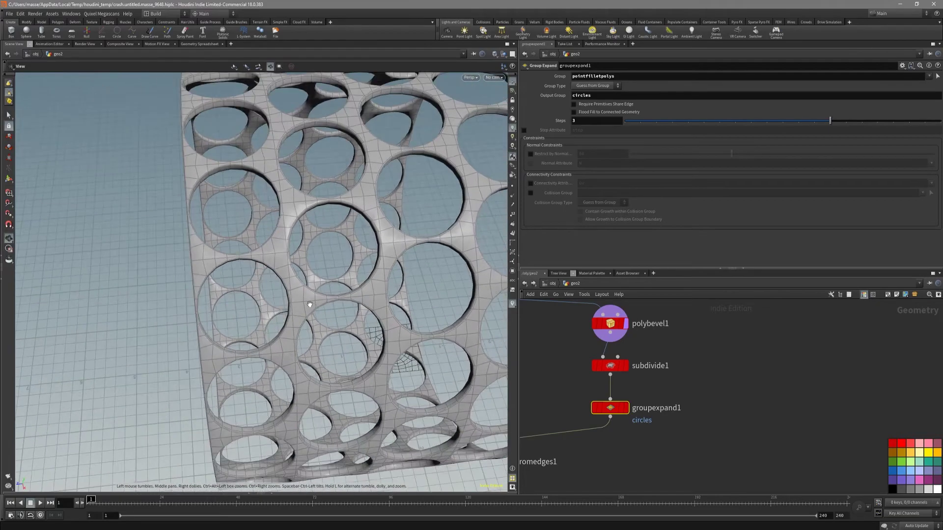
mouse_move(310, 307)
alt+mouse_down()
mouse_move(317, 247)
mouse_move(410, 252)
alt+mouse_up()
key(shift+w)
scroll(663, 420, down, 4)
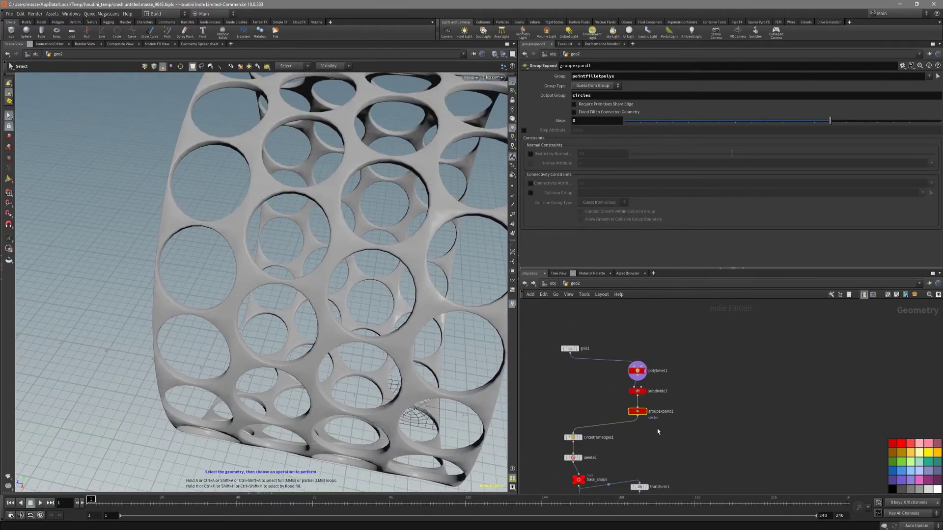
Enable the bypassed subdivide2 node at the end of the network to smooth the final tube, and inspect its mesh
middle_drag(657, 432, 661, 305)
middle_drag(661, 456, 657, 354)
scroll(656, 454, up, 2)
middle_drag(668, 486, 691, 367)
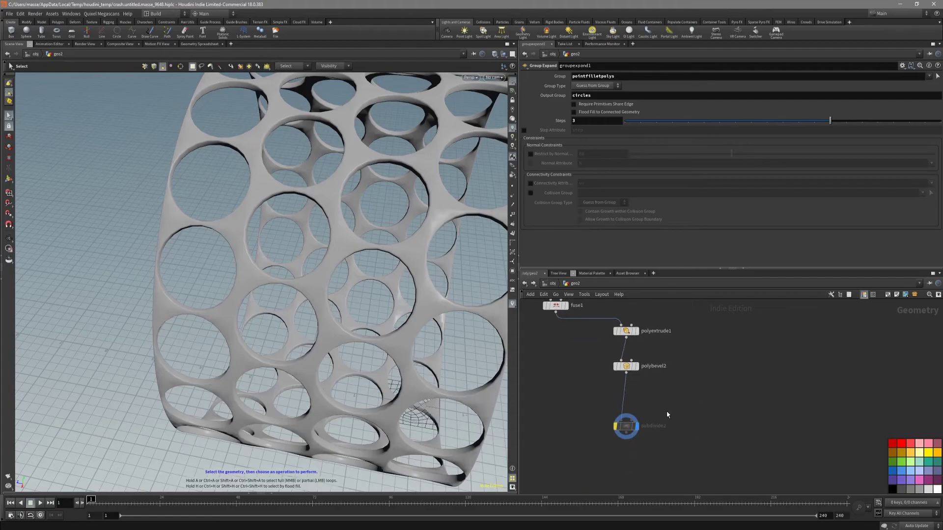
click(626, 426)
key(shift+w)
mouse_move(417, 281)
alt+mouse_down()
mouse_move(411, 303)
mouse_move(390, 205)
mouse_move(476, 196)
mouse_move(379, 235)
mouse_move(398, 213)
mouse_move(330, 242)
mouse_move(347, 242)
mouse_move(349, 271)
mouse_move(328, 286)
mouse_move(305, 337)
mouse_move(309, 313)
mouse_move(281, 310)
alt+mouse_up()
key(shift+w)
scroll(389, 204, up, 5)
key(shift+w)
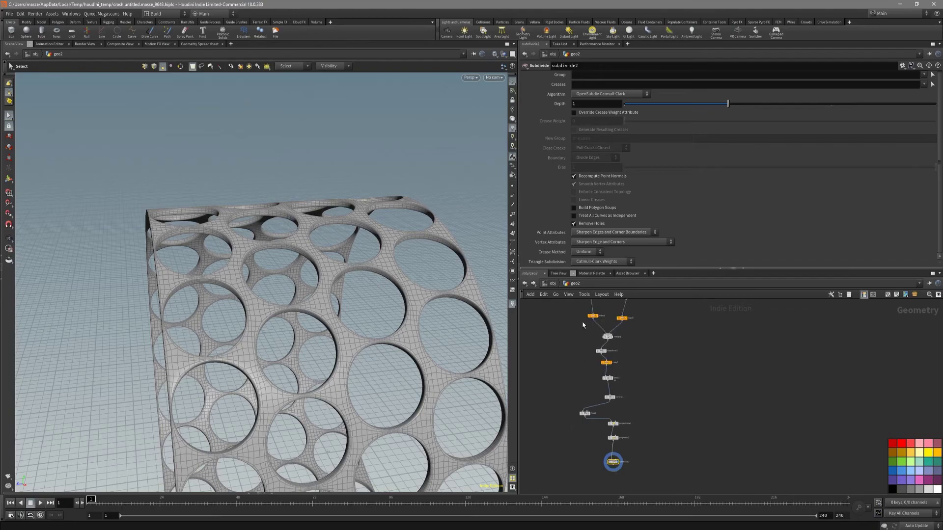
Set copy2's total number to 10 to lengthen the tube, and view it along its length
scroll(579, 391, up, 5)
click(654, 399)
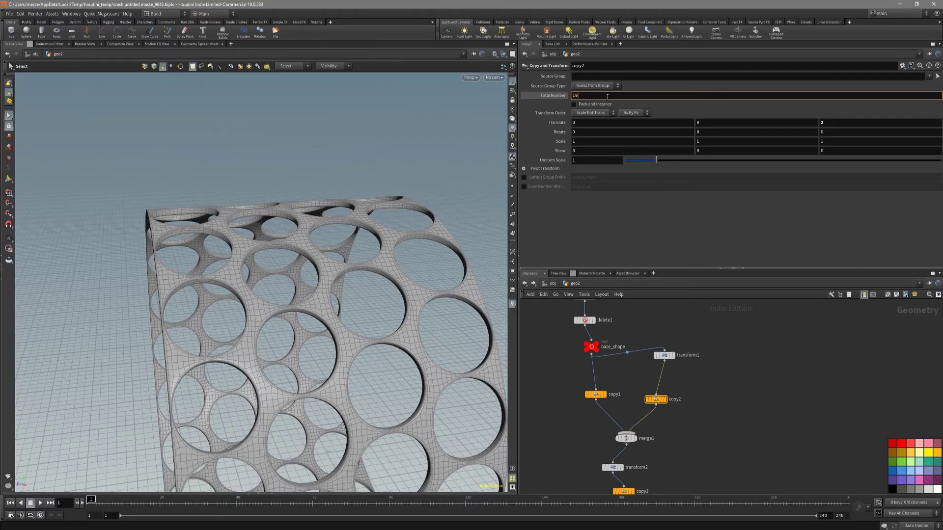
alt+drag(242, 276, 380, 241)
alt+right_drag(380, 241, 259, 269)
alt+drag(259, 268, 328, 263)
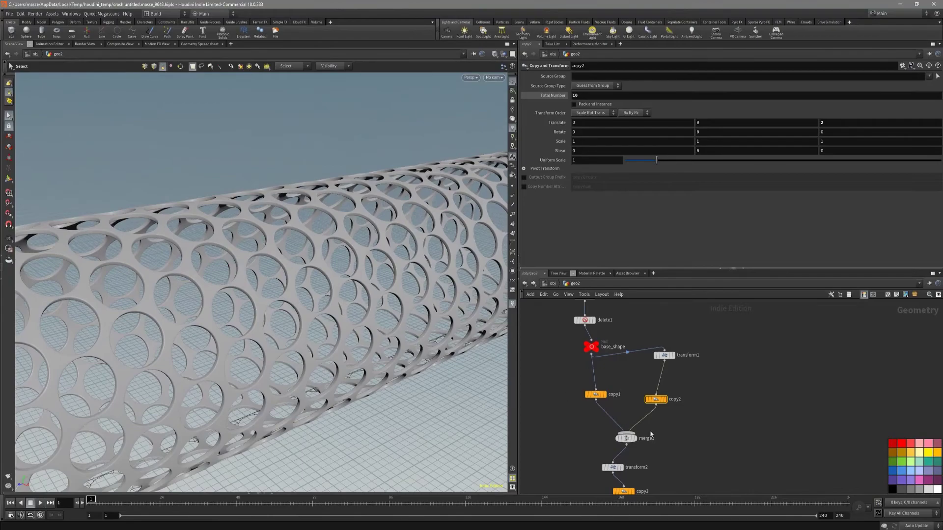
Set copy3's total number to 5, leaving Pack and Instance off, to make a narrower tube, and inspect it up close
scroll(640, 435, down, 4)
scroll(641, 435, up, 3)
click(619, 430)
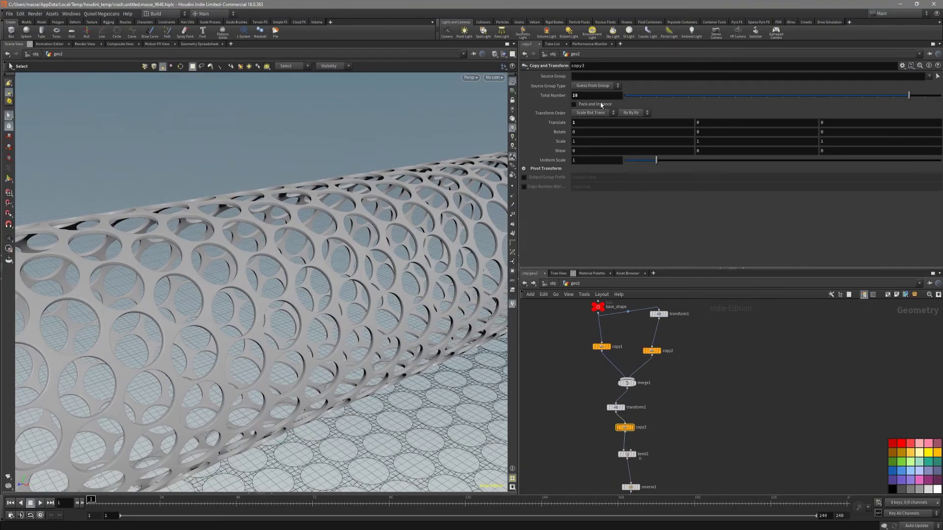
click(574, 105)
click(575, 105)
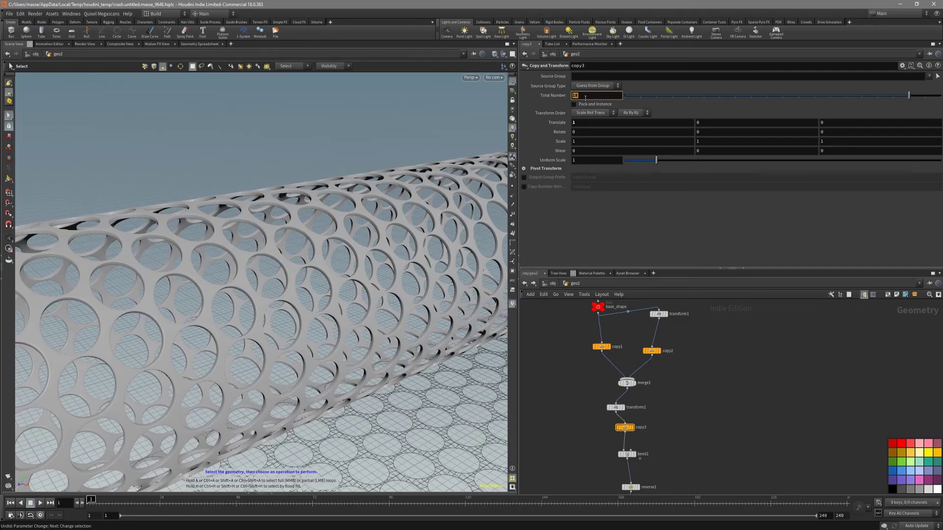
click(585, 98)
text(5)
key(Return)
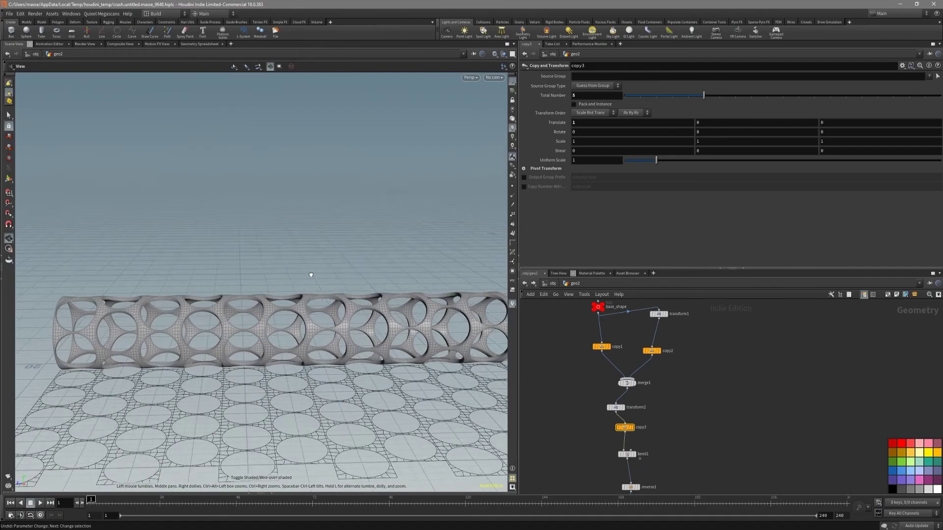
scroll(302, 301, up, 5)
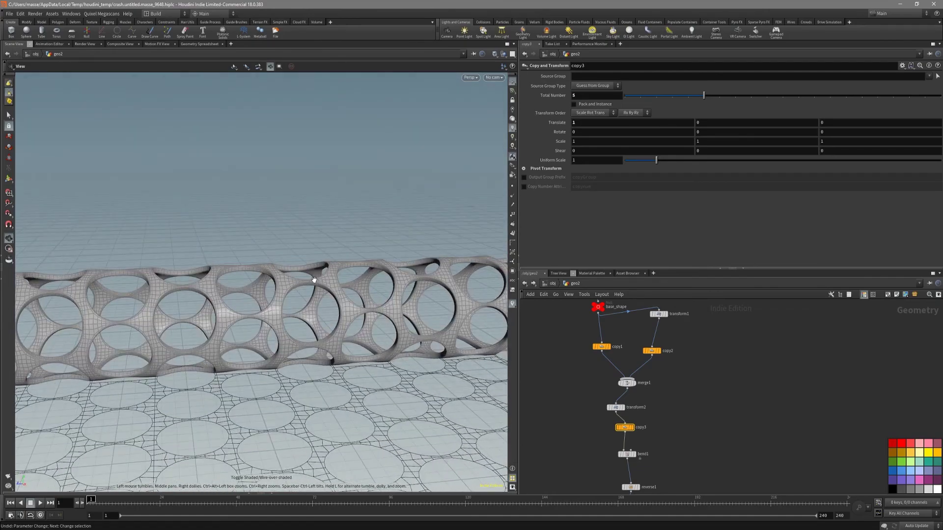
drag(314, 280, 349, 274)
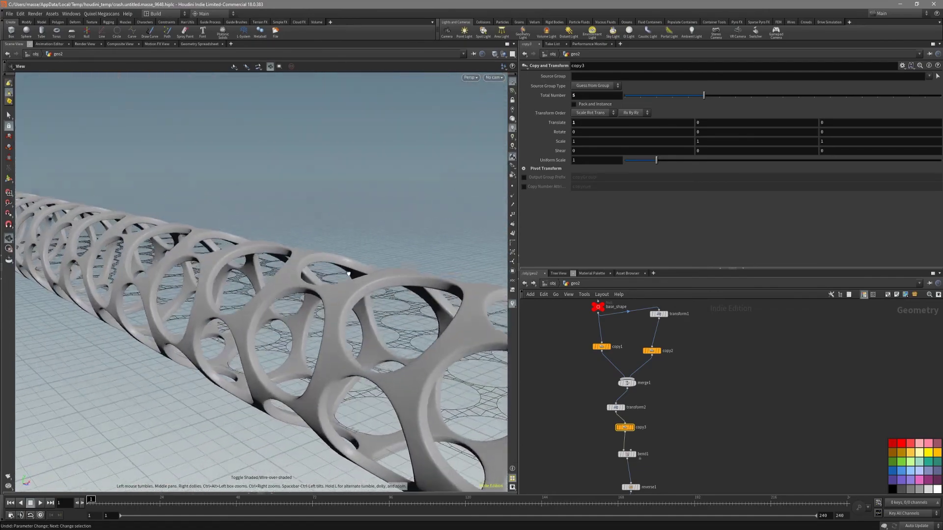
key(shift+w)
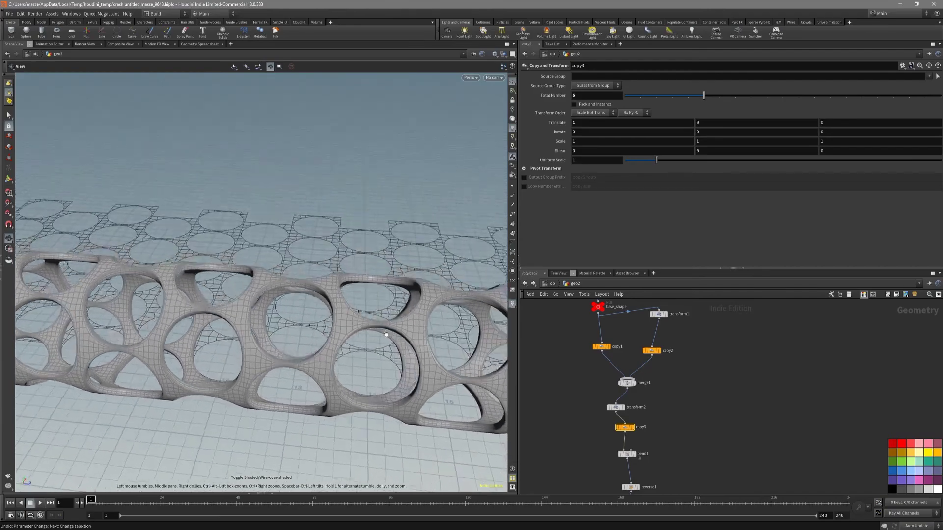
key(shift+w)
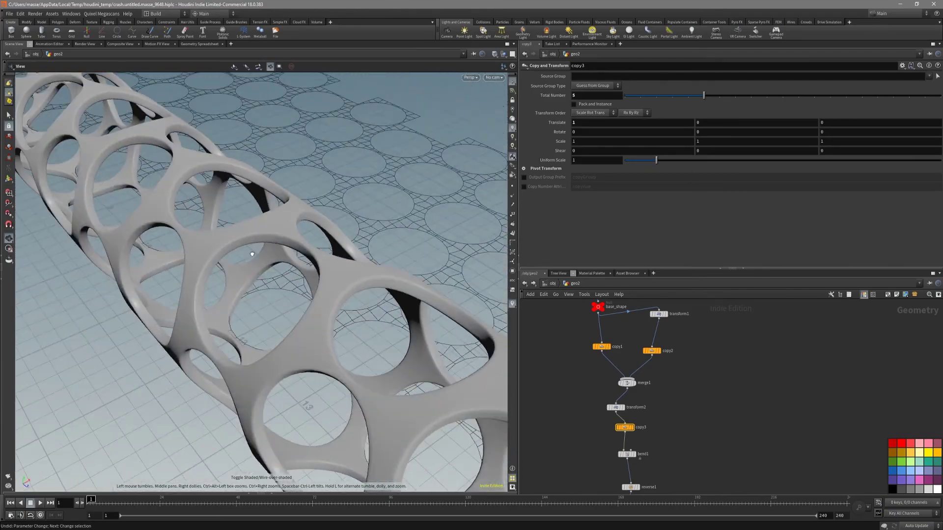